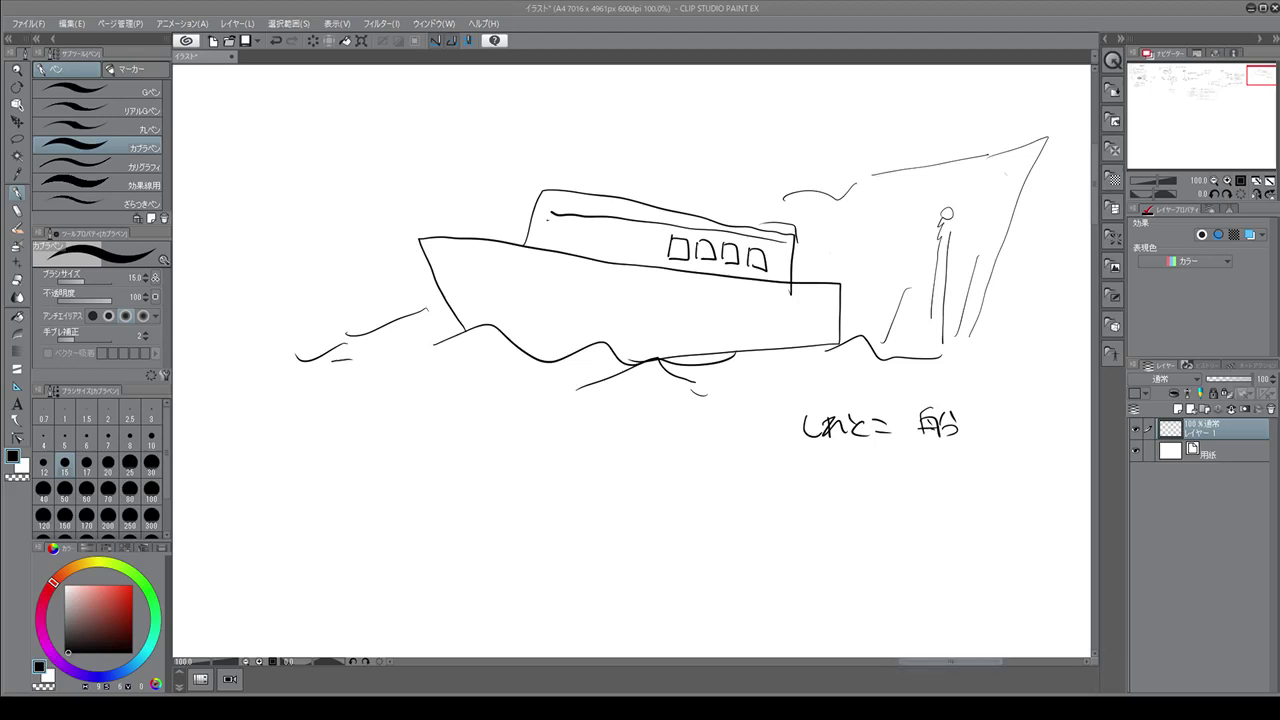
# Handwrite マイク タイソン in the blank area above the 写真1枚 note
pyautogui.moveTo(966, 658); pyautogui.dragTo(830, 669)
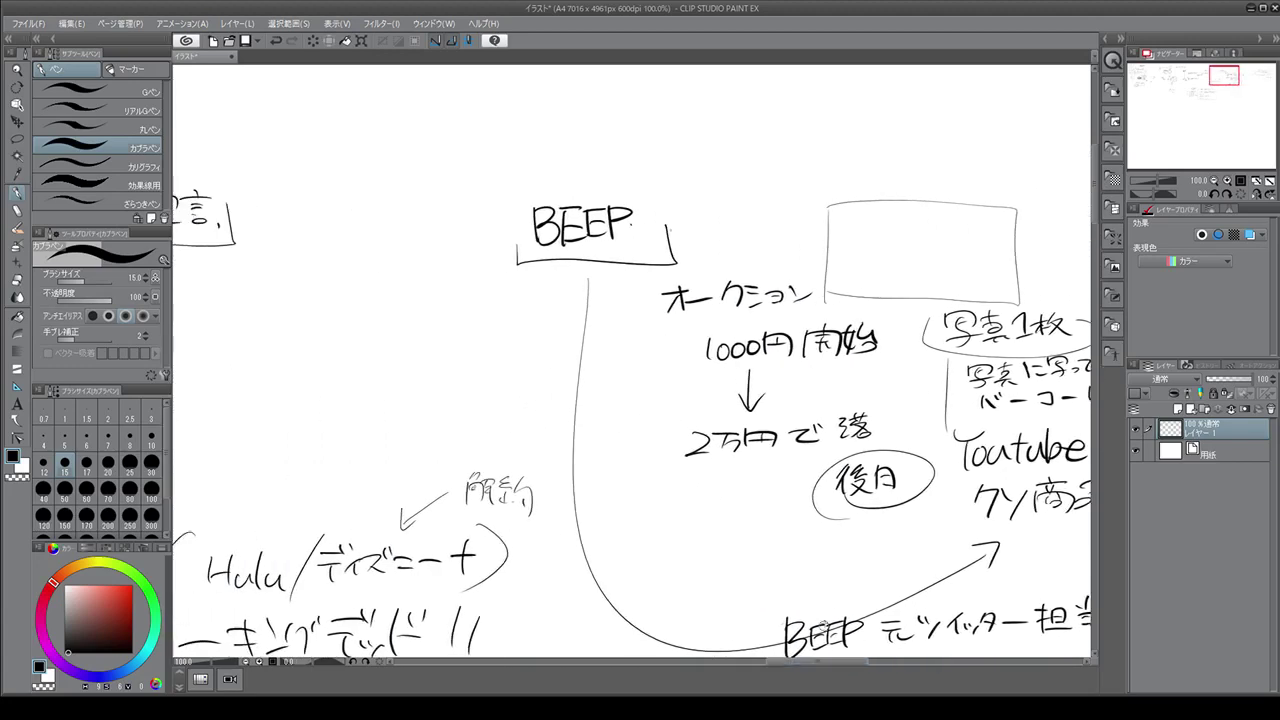
pyautogui.scroll(-2, 737, 398)
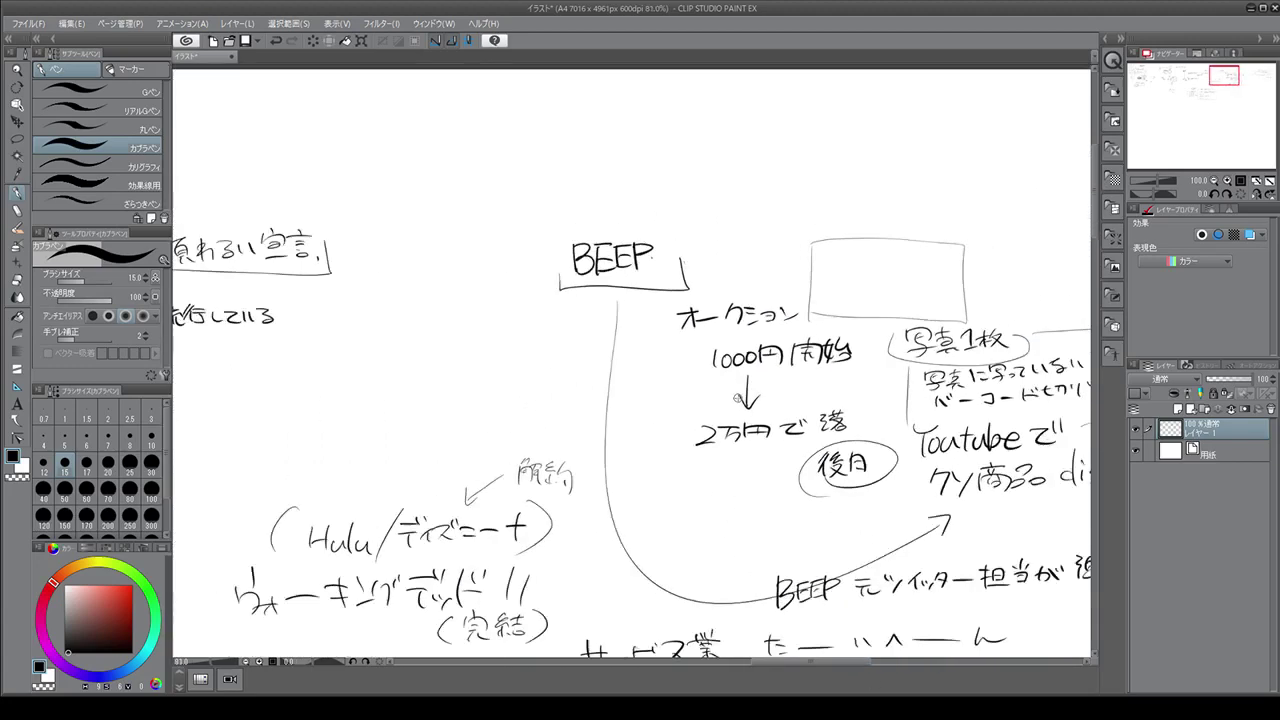
pyautogui.scroll(-1, 737, 398)
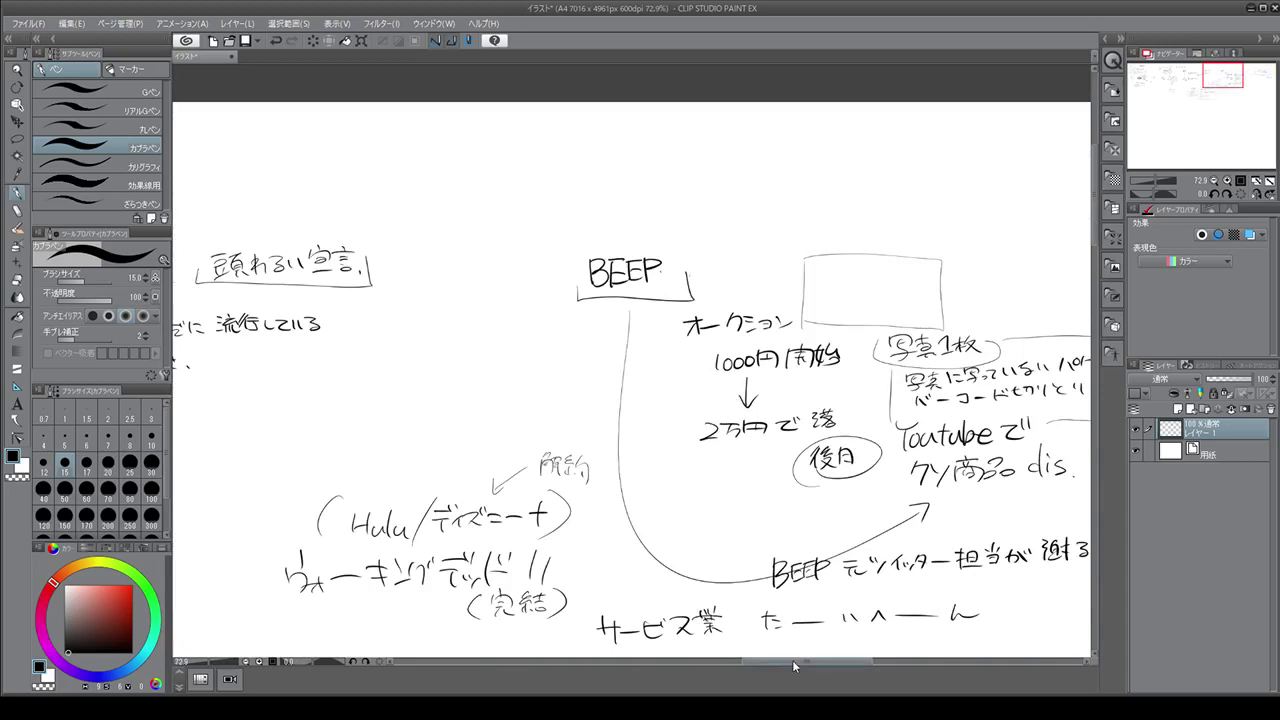
pyautogui.moveTo(792, 660); pyautogui.dragTo(692, 673)
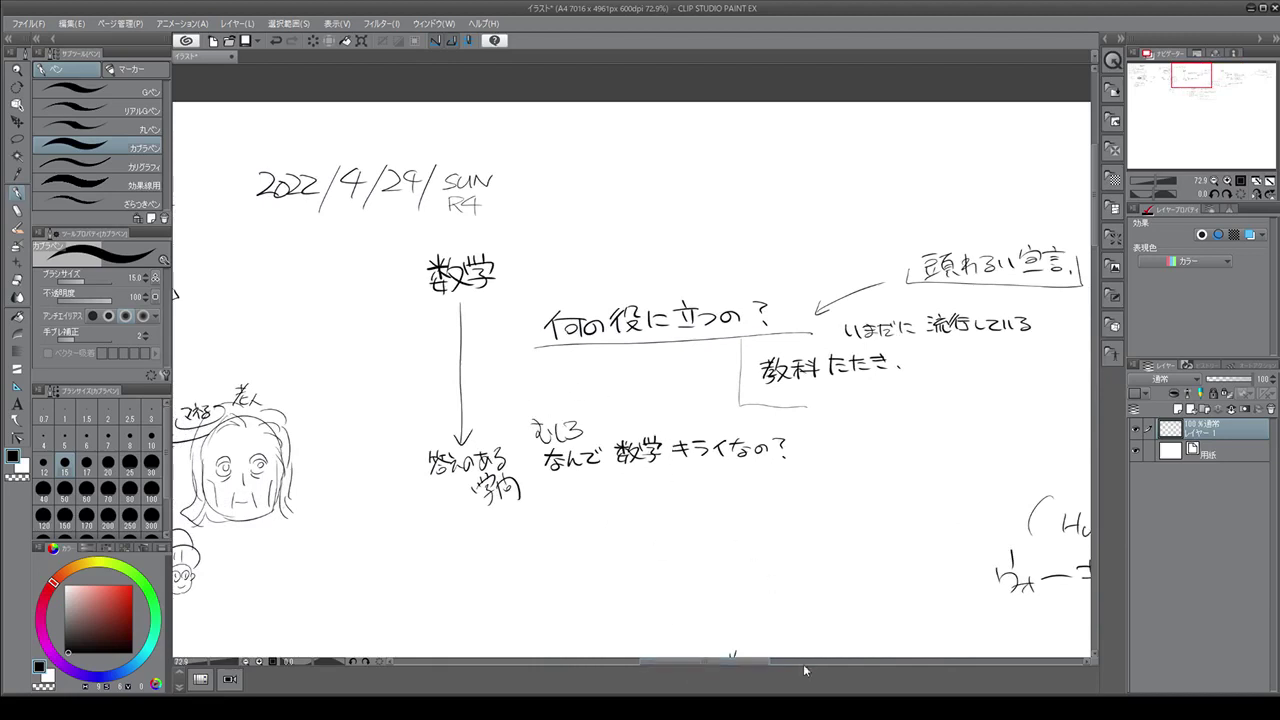
pyautogui.moveTo(736, 664); pyautogui.dragTo(882, 652)
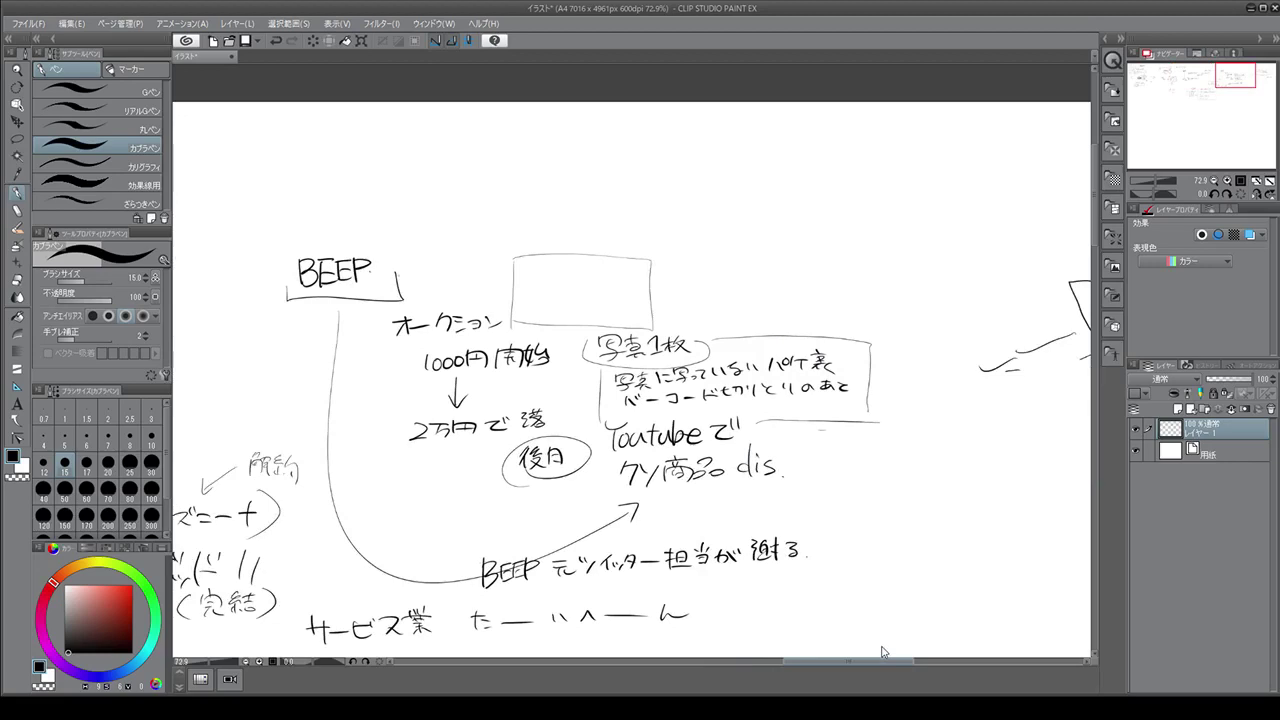
pyautogui.scroll(-2, 891, 440)
pyautogui.scroll(4, 829, 297)
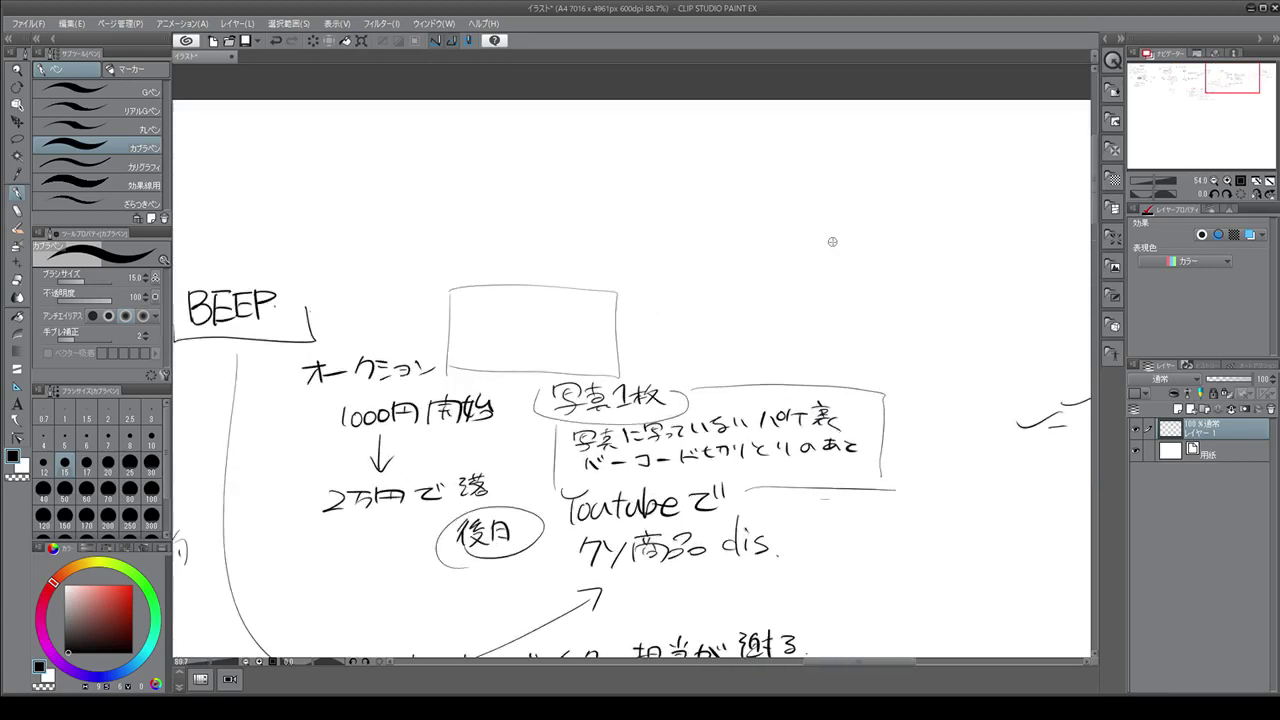
pyautogui.moveTo(724, 116)
pyautogui.mouseDown()
pyautogui.moveTo(758, 113)
pyautogui.moveTo(742, 134)
pyautogui.mouseUp()
pyautogui.moveTo(730, 123); pyautogui.dragTo(763, 130)
pyautogui.moveTo(773, 117)
pyautogui.mouseDown()
pyautogui.moveTo(774, 138)
pyautogui.moveTo(782, 125)
pyautogui.mouseUp()
pyautogui.moveTo(787, 112); pyautogui.dragTo(792, 135)
pyautogui.moveTo(854, 106)
pyautogui.mouseDown()
pyautogui.moveTo(840, 122)
pyautogui.moveTo(856, 138)
pyautogui.mouseUp()
pyautogui.moveTo(846, 120); pyautogui.dragTo(872, 128)
pyautogui.moveTo(884, 115)
pyautogui.mouseDown()
pyautogui.moveTo(886, 134)
pyautogui.moveTo(910, 124)
pyautogui.mouseUp()
pyautogui.moveTo(926, 110)
pyautogui.mouseDown()
pyautogui.moveTo(912, 134)
pyautogui.moveTo(946, 120)
pyautogui.mouseUp()
pyautogui.moveTo(936, 134); pyautogui.dragTo(962, 120)
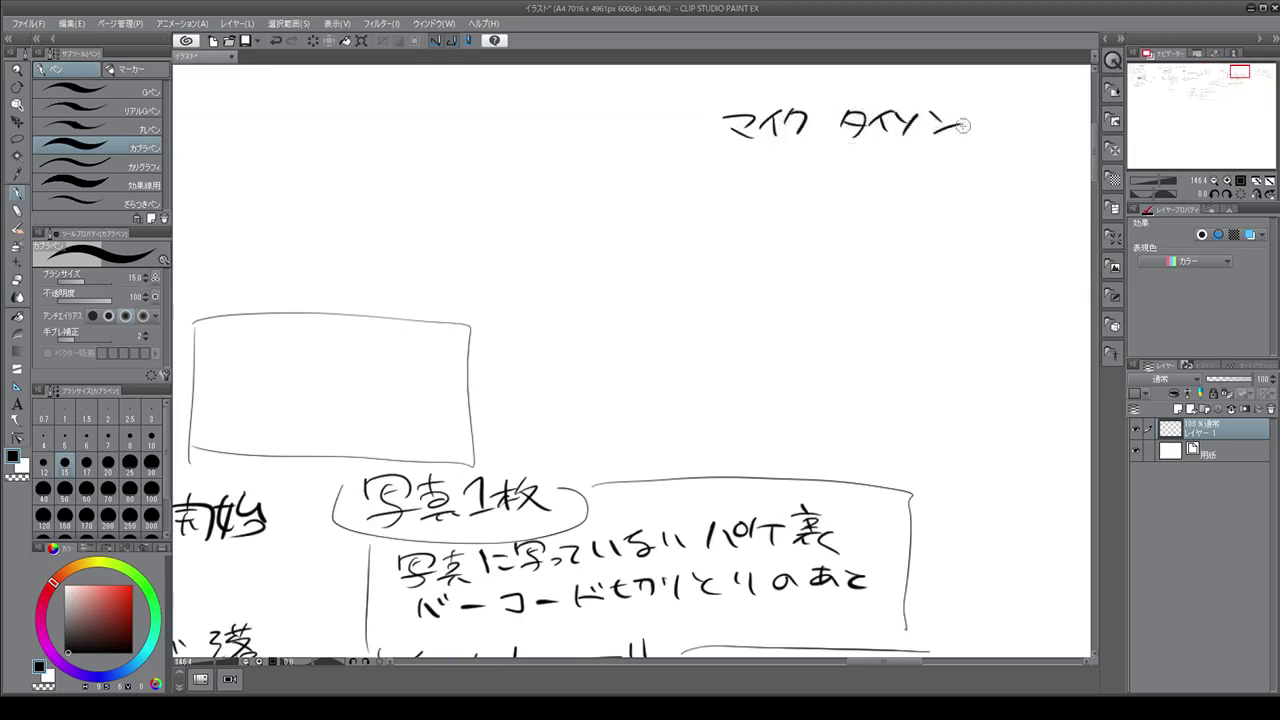
# Handwrite ボブ サップ below マイク タイソン, divide the two names with a horizontal line and draw an upward arrow between them
pyautogui.moveTo(726, 186); pyautogui.dragTo(760, 182)
pyautogui.moveTo(744, 172); pyautogui.dragTo(728, 206)
pyautogui.moveTo(750, 192); pyautogui.dragTo(760, 204)
pyautogui.moveTo(758, 178); pyautogui.dragTo(760, 185)
pyautogui.moveTo(765, 176); pyautogui.dragTo(786, 204)
pyautogui.moveTo(797, 174); pyautogui.dragTo(799, 180)
pyautogui.moveTo(804, 172); pyautogui.dragTo(900, 187)
pyautogui.moveTo(889, 178)
pyautogui.mouseDown()
pyautogui.moveTo(884, 208)
pyautogui.moveTo(899, 196)
pyautogui.mouseUp()
pyautogui.moveTo(905, 188)
pyautogui.mouseDown()
pyautogui.moveTo(901, 208)
pyautogui.moveTo(926, 202)
pyautogui.mouseUp()
pyautogui.moveTo(943, 180); pyautogui.dragTo(946, 184)
pyautogui.moveTo(706, 152); pyautogui.dragTo(1020, 157)
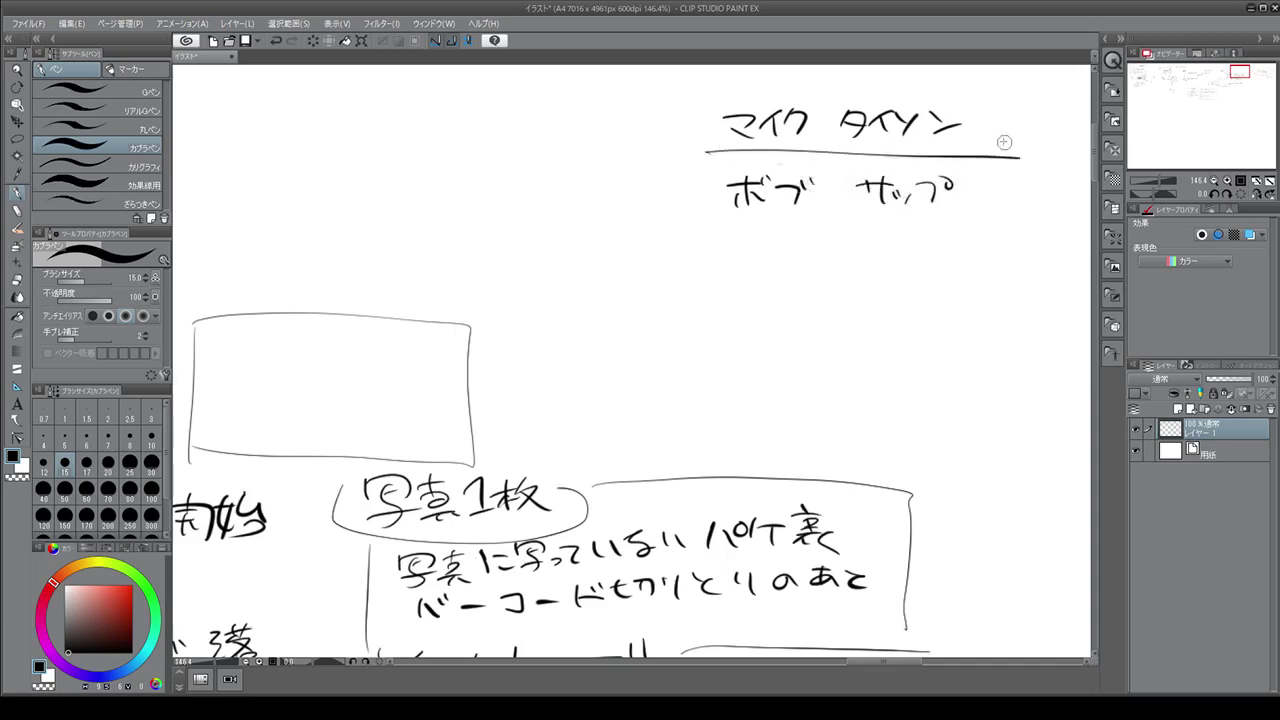
pyautogui.moveTo(829, 198)
pyautogui.mouseDown()
pyautogui.moveTo(828, 142)
pyautogui.moveTo(841, 151)
pyautogui.mouseUp()
# Review the handwritten notes from the BEEP auction and 数学 sections to the NETFLIXでみたいもの list
pyautogui.scroll(-5, 794, 291)
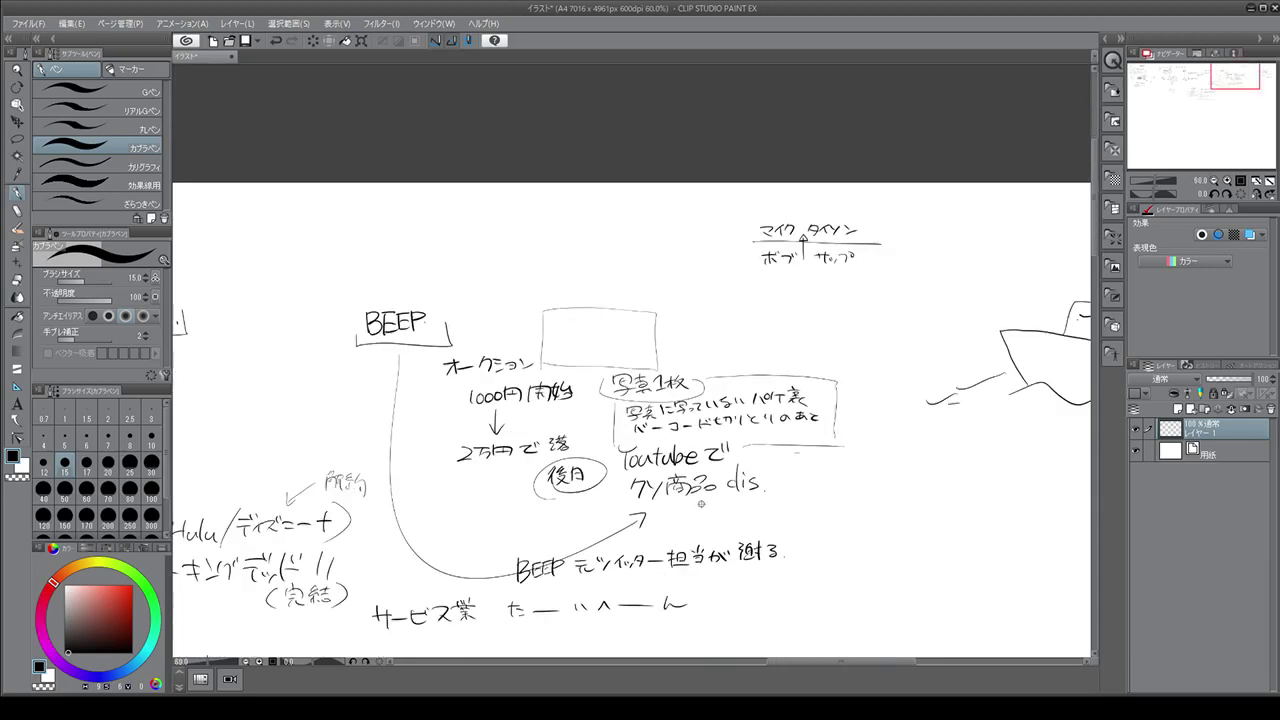
pyautogui.scroll(-3, 551, 476)
pyautogui.scroll(3, 551, 476)
pyautogui.scroll(2, 551, 476)
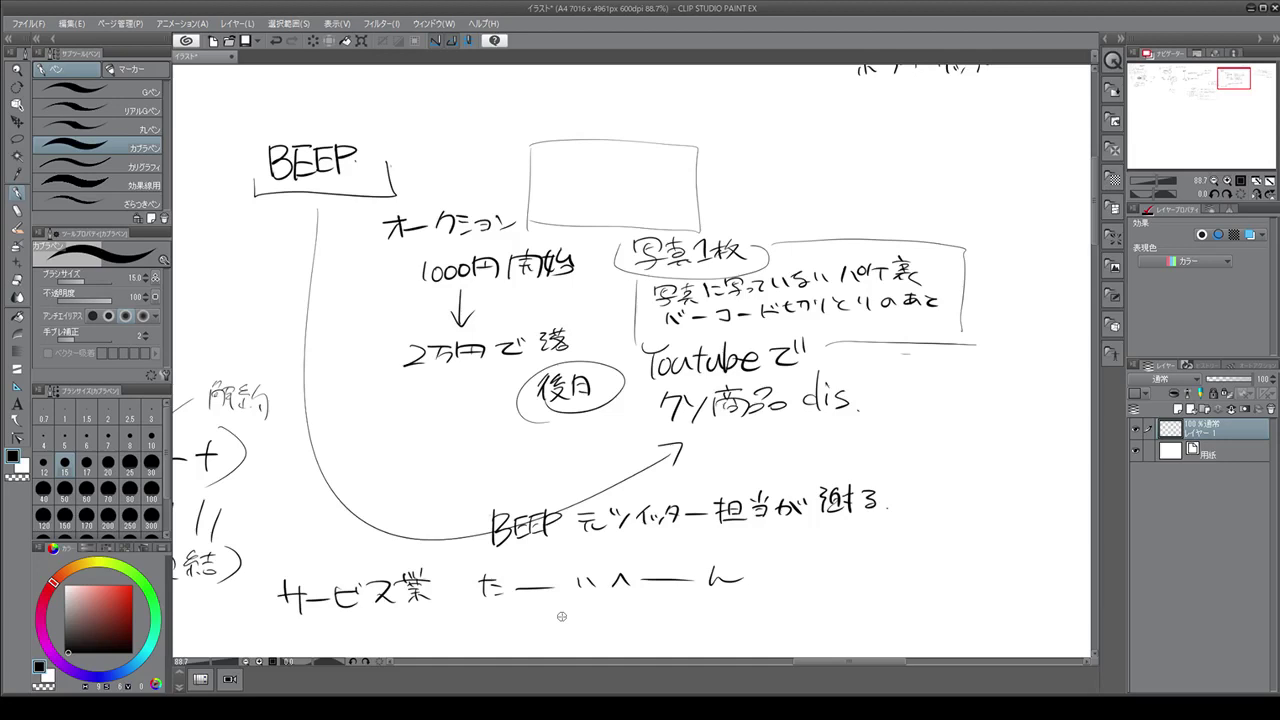
pyautogui.moveTo(852, 659); pyautogui.dragTo(713, 684)
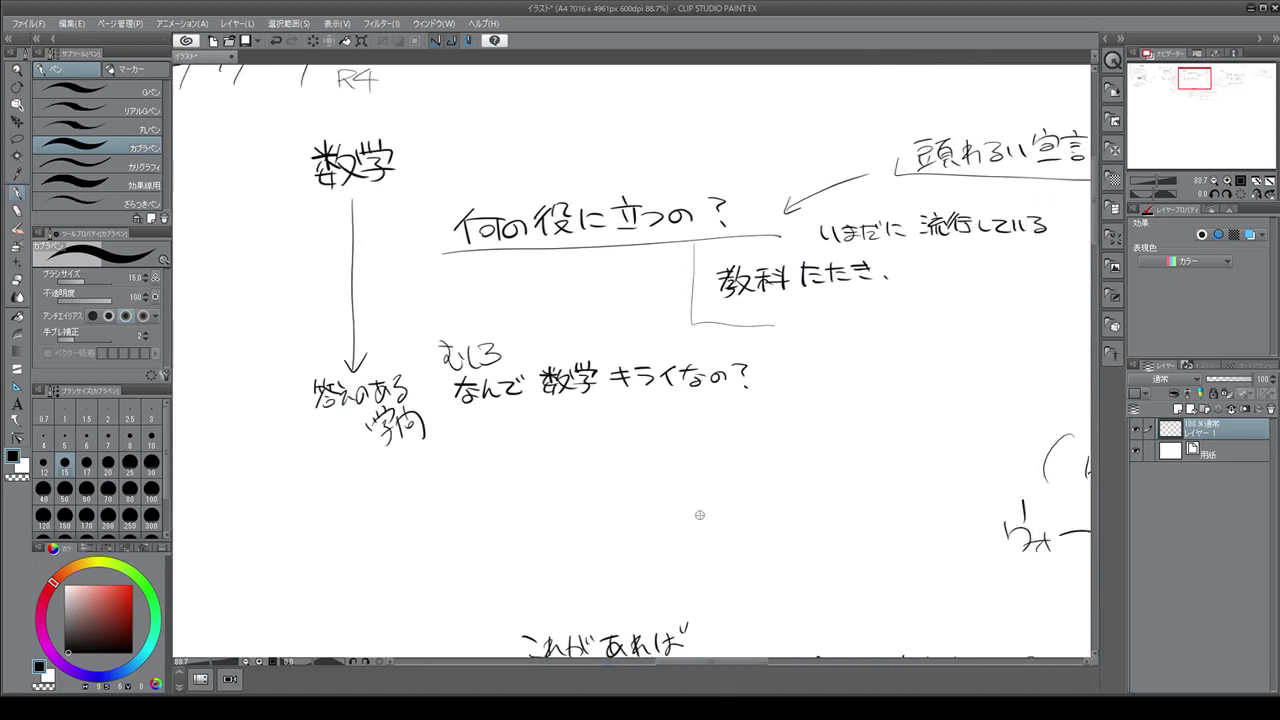
pyautogui.scroll(-1, 620, 401)
pyautogui.scroll(2, 1008, 112)
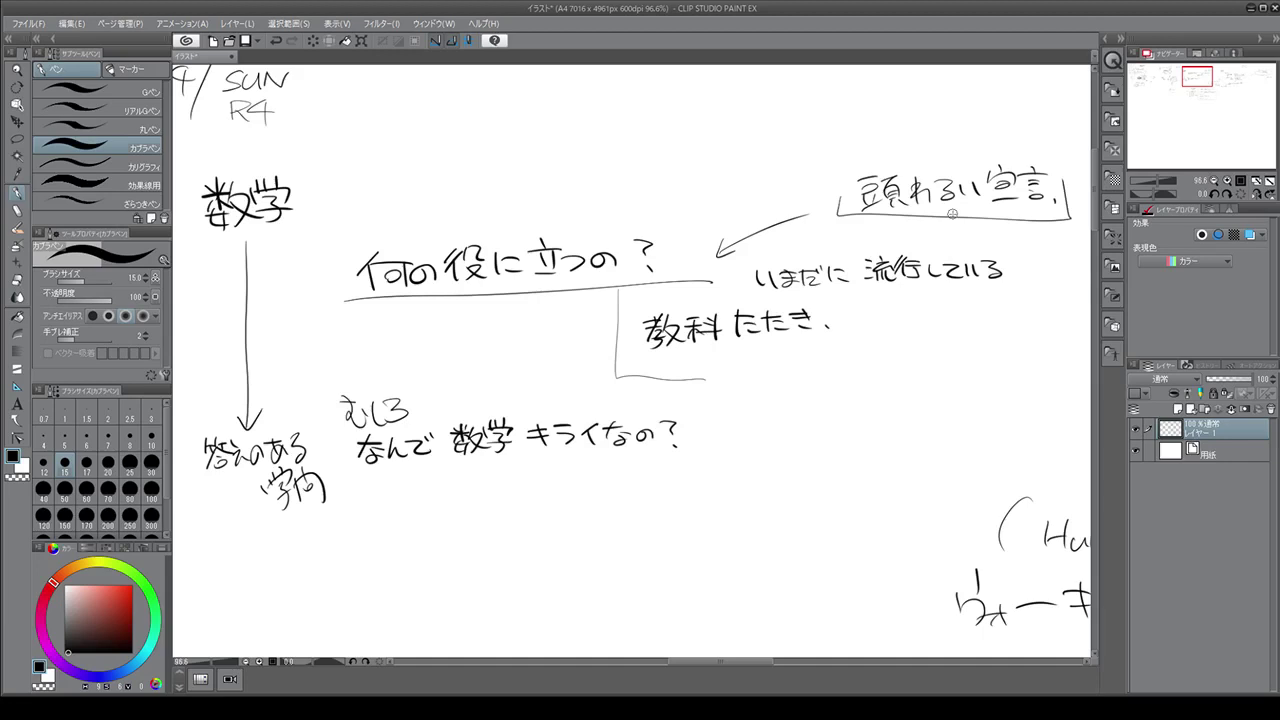
pyautogui.moveTo(728, 660); pyautogui.dragTo(792, 659)
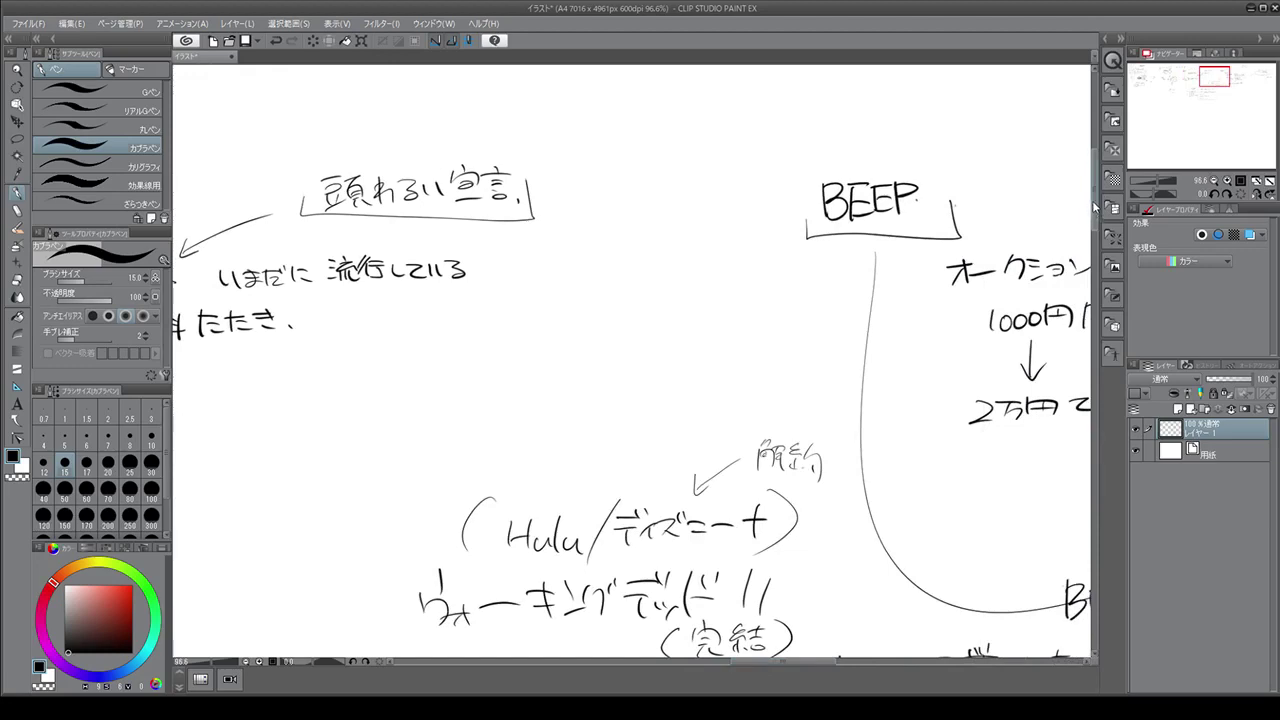
pyautogui.moveTo(1094, 198); pyautogui.dragTo(1094, 255)
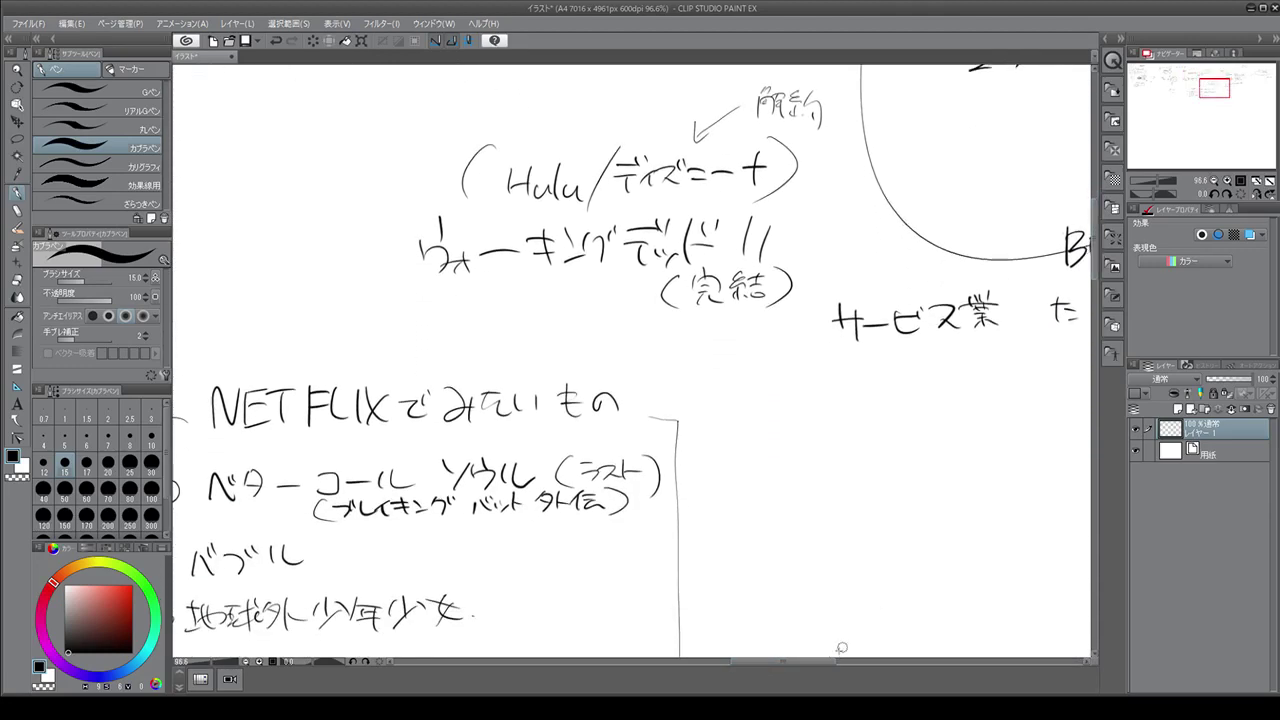
pyautogui.moveTo(806, 661); pyautogui.dragTo(782, 664)
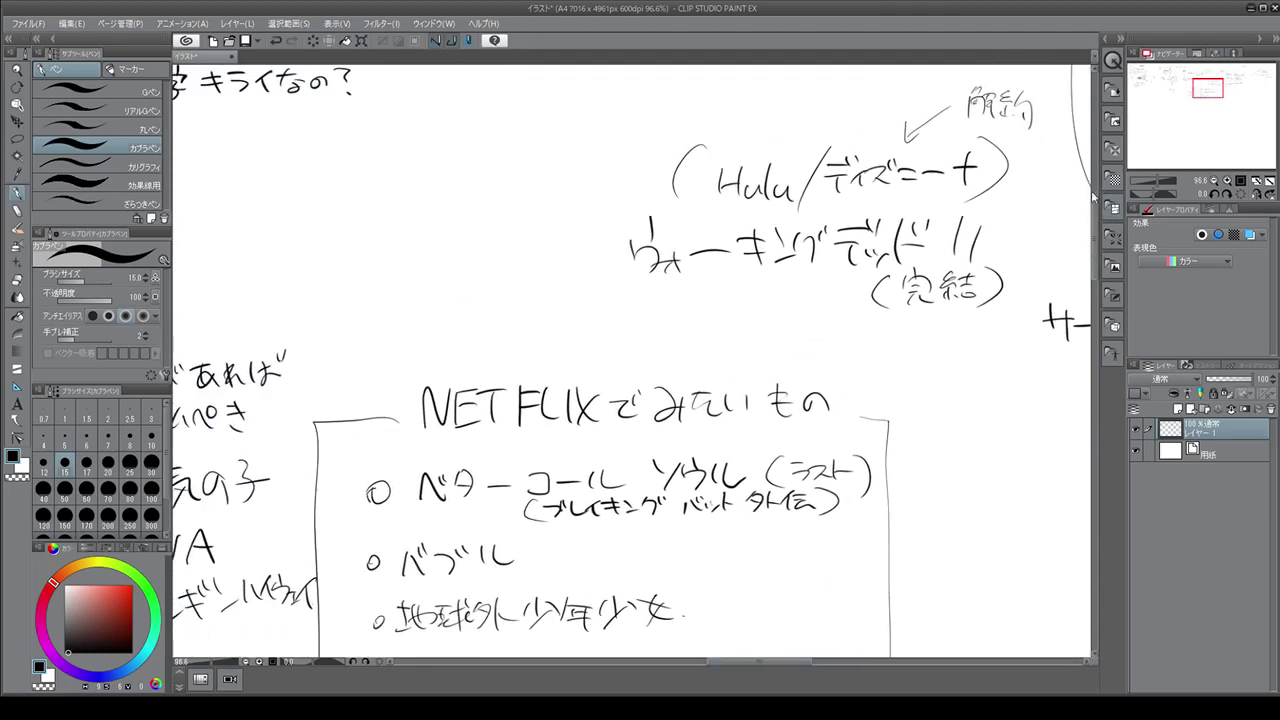
pyautogui.moveTo(1096, 226); pyautogui.dragTo(1096, 238)
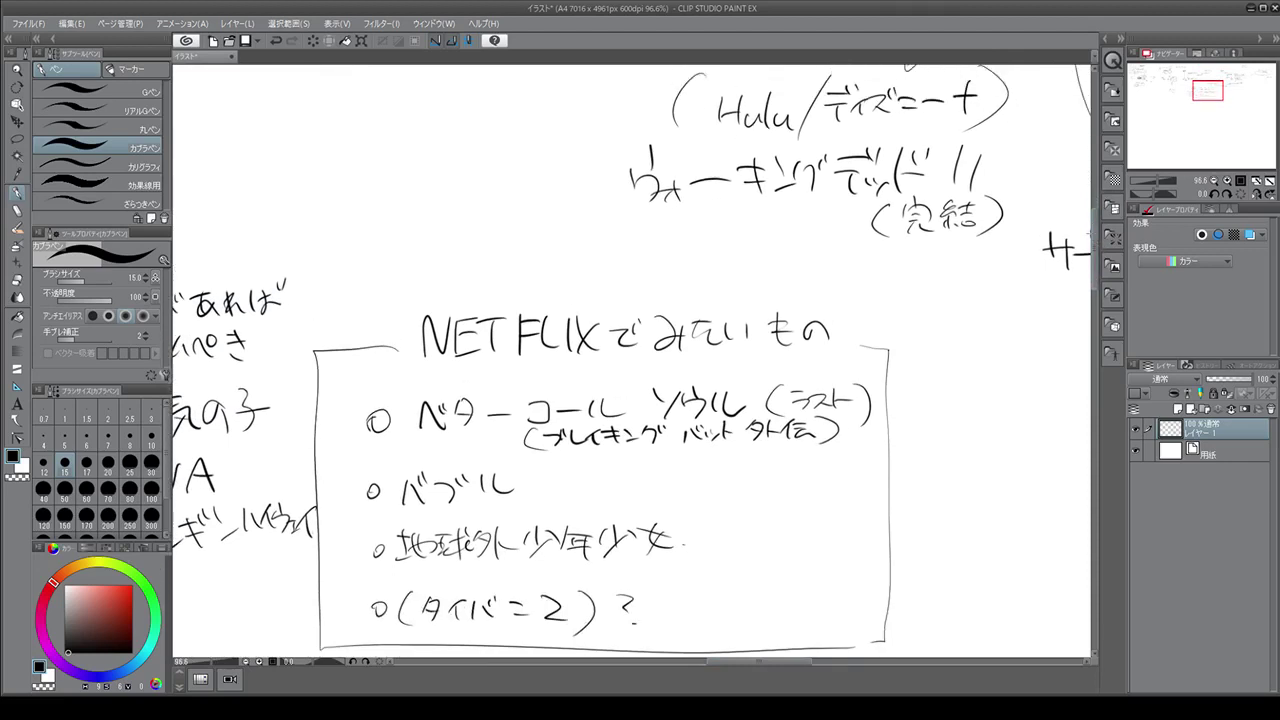
pyautogui.moveTo(785, 663); pyautogui.dragTo(783, 662)
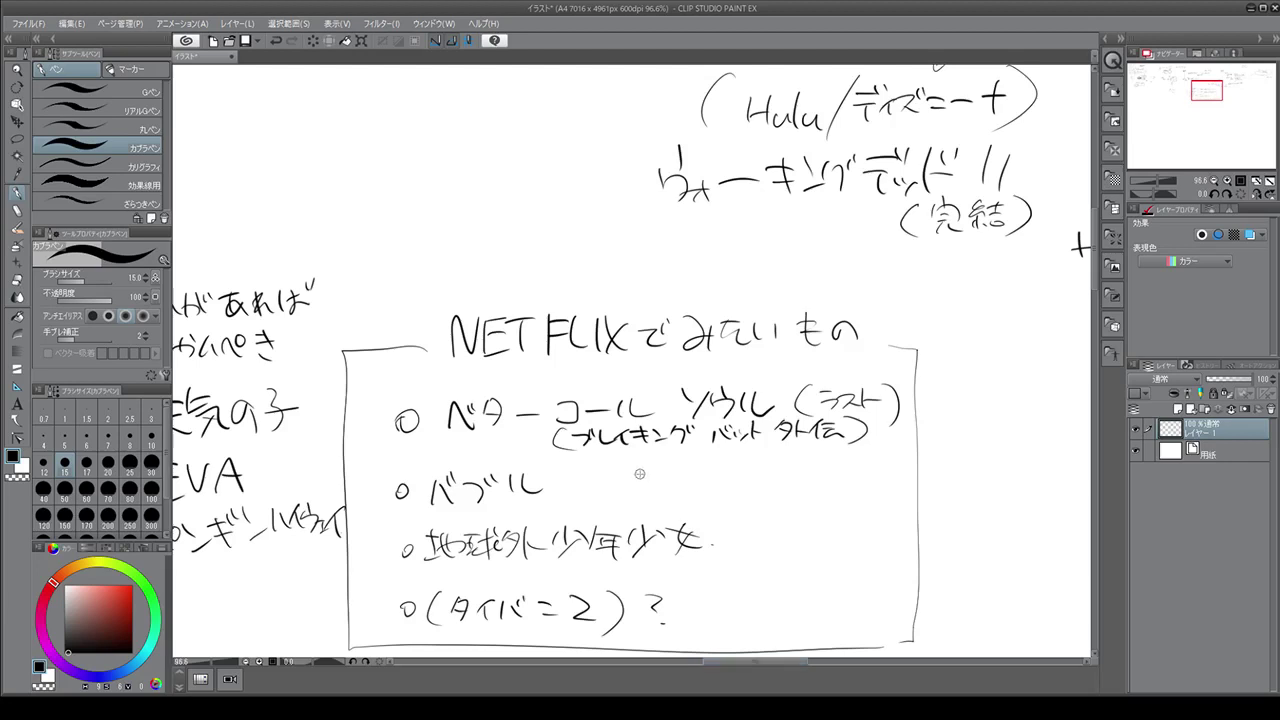
# Draw a thin corner bracket beside 地球外少年少女 and circle the これがあれば heading left of the list
pyautogui.moveTo(764, 490)
pyautogui.mouseDown()
pyautogui.moveTo(753, 565)
pyautogui.moveTo(688, 566)
pyautogui.mouseUp()
pyautogui.moveTo(779, 660); pyautogui.dragTo(772, 661)
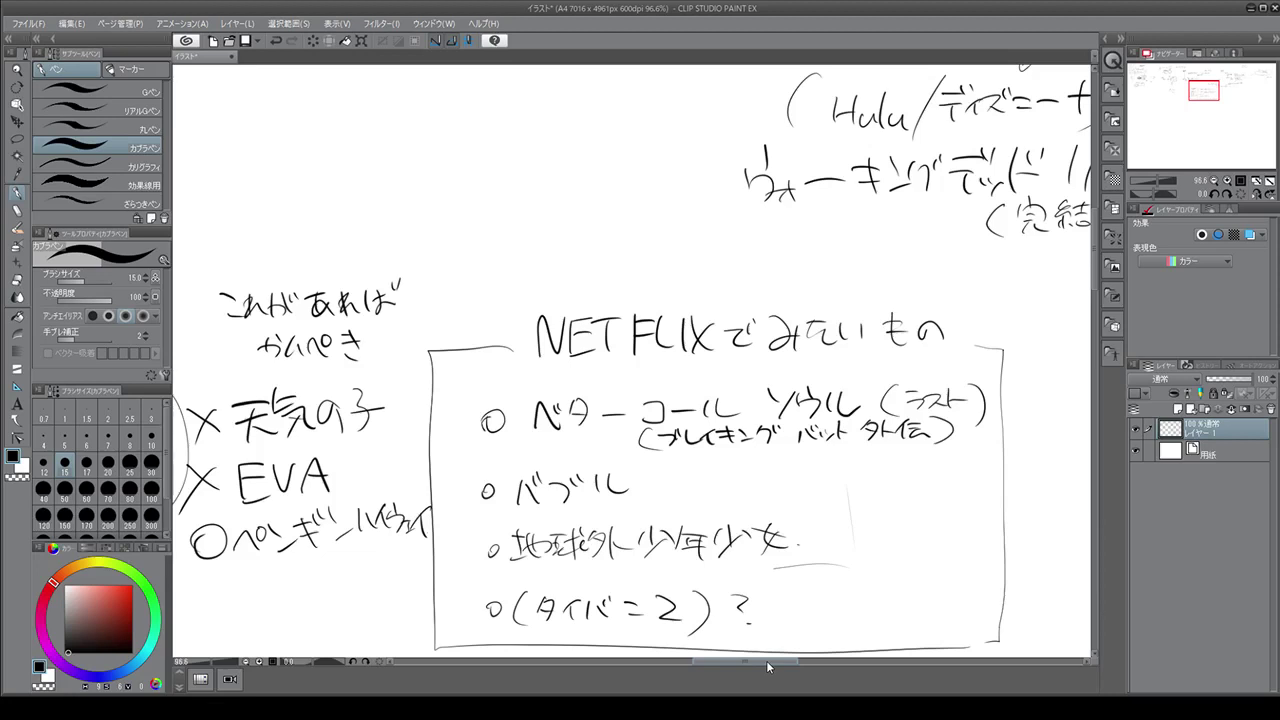
pyautogui.moveTo(766, 660); pyautogui.dragTo(759, 663)
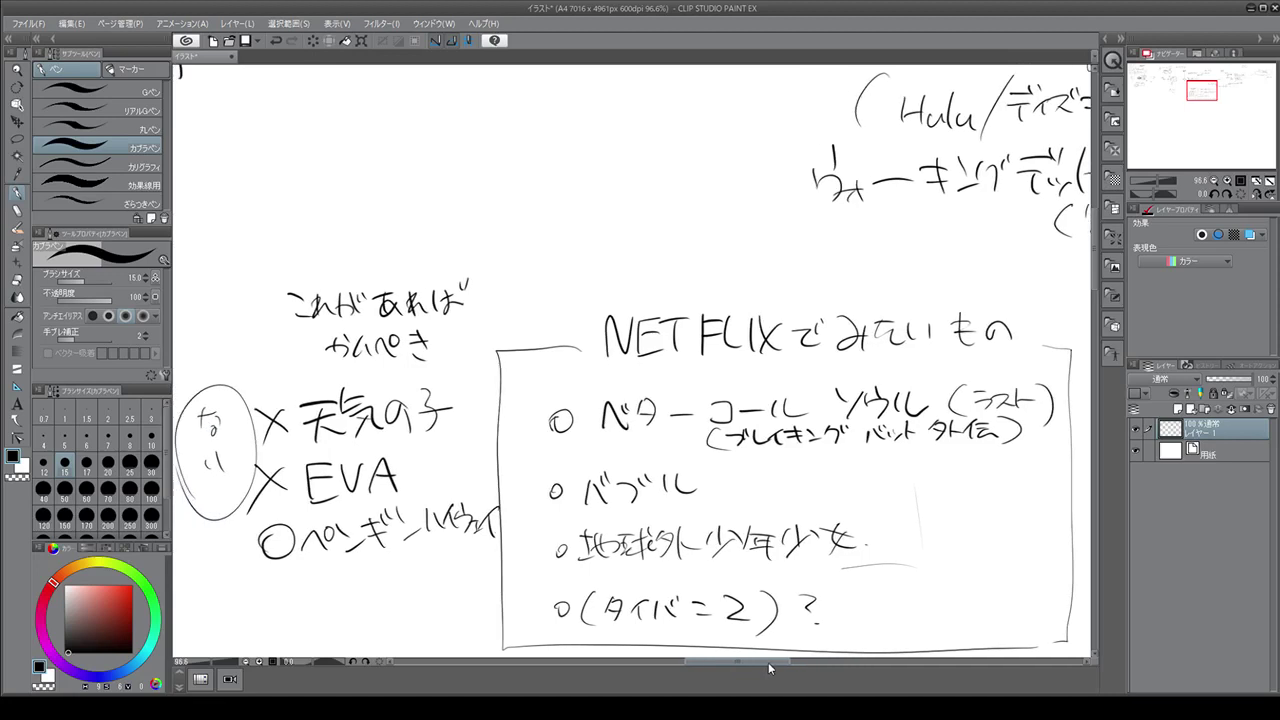
pyautogui.moveTo(262, 330)
pyautogui.mouseDown()
pyautogui.moveTo(388, 249)
pyautogui.moveTo(296, 323)
pyautogui.mouseUp()
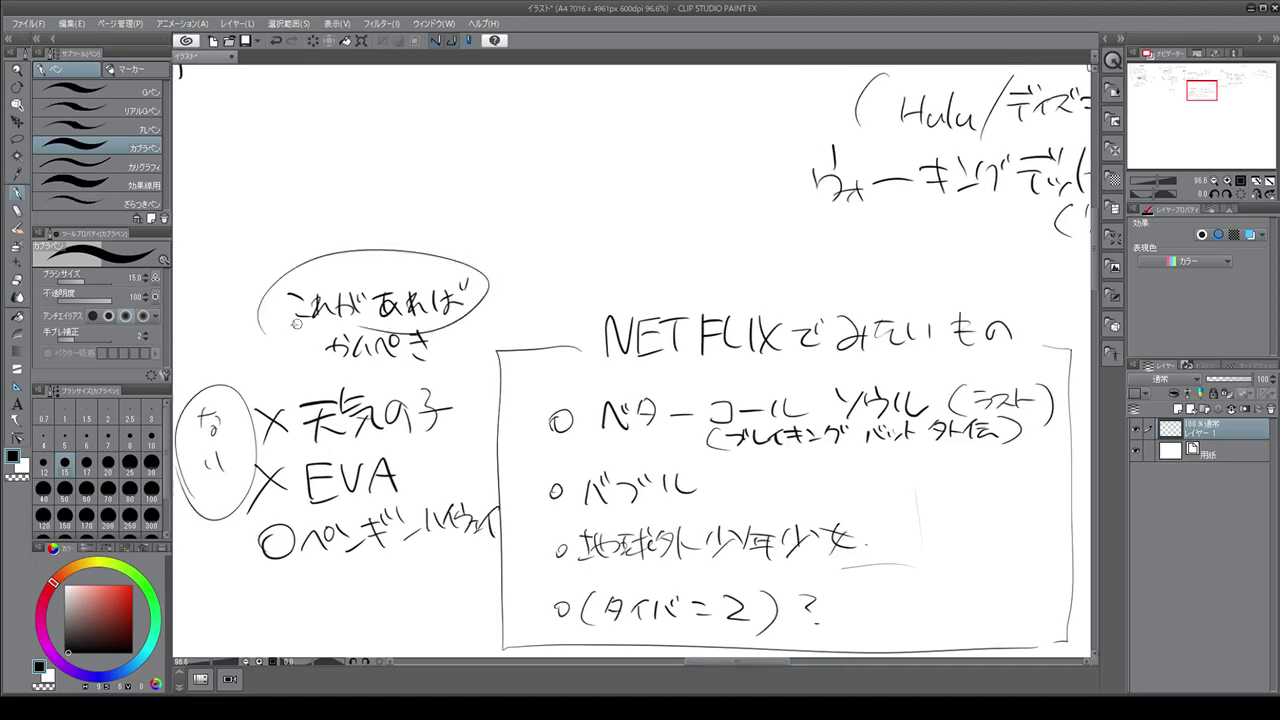
# Draw separate boxes around 天気の子, EVA and ペンギンハイウェイ
pyautogui.moveTo(232, 446)
pyautogui.mouseDown()
pyautogui.moveTo(481, 434)
pyautogui.moveTo(464, 377)
pyautogui.moveTo(257, 382)
pyautogui.moveTo(241, 438)
pyautogui.mouseUp()
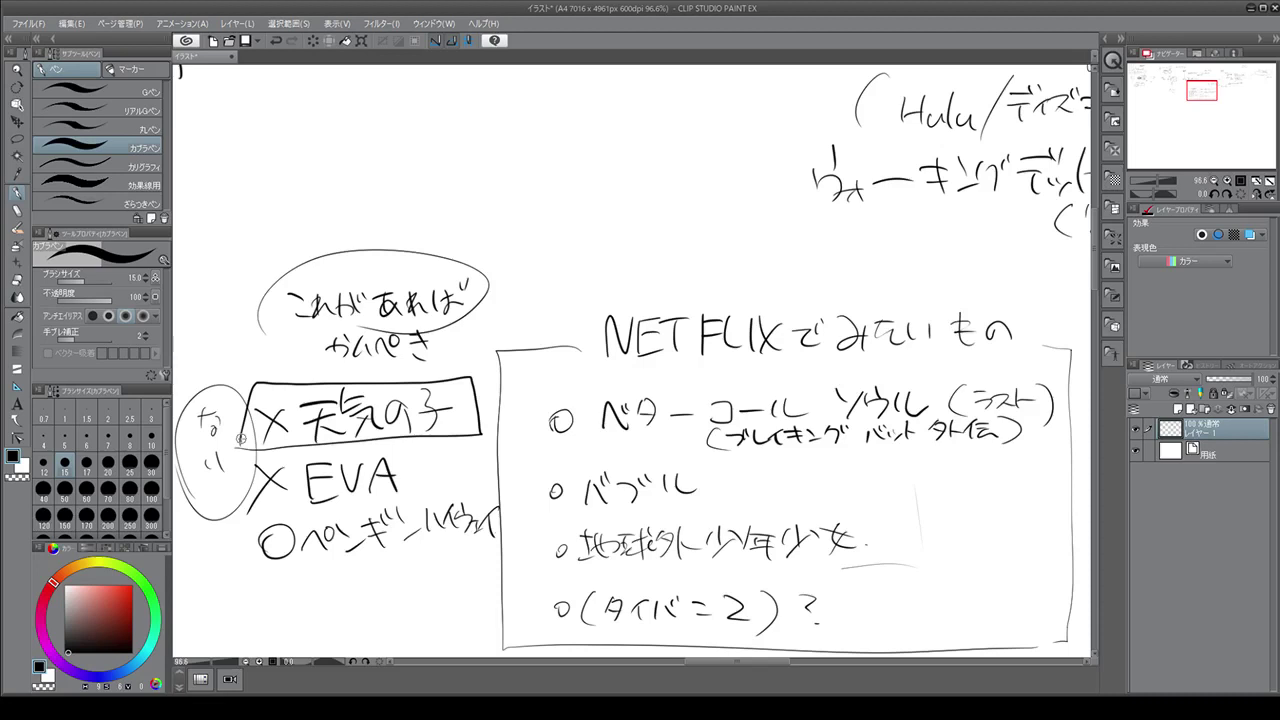
pyautogui.moveTo(240, 438)
pyautogui.mouseDown()
pyautogui.moveTo(238, 517)
pyautogui.moveTo(397, 509)
pyautogui.moveTo(420, 432)
pyautogui.mouseUp()
pyautogui.moveTo(246, 514)
pyautogui.mouseDown()
pyautogui.moveTo(490, 586)
pyautogui.moveTo(420, 486)
pyautogui.mouseUp()
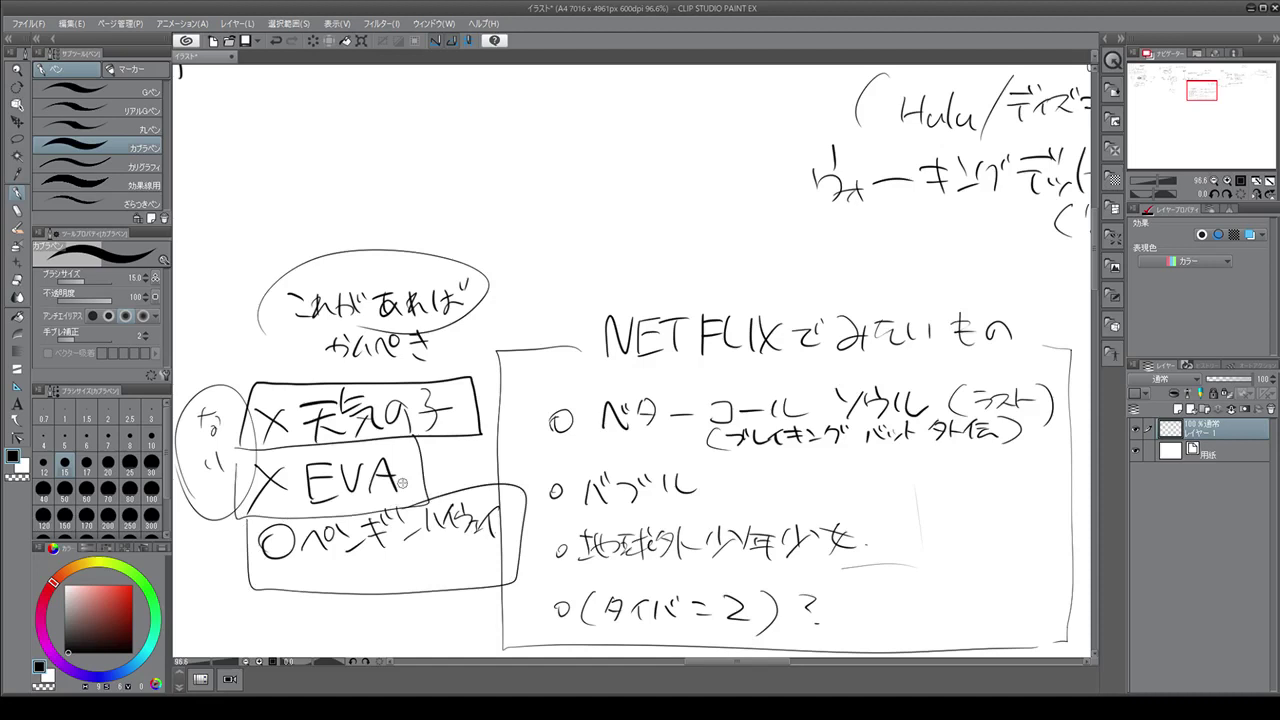
# Circle the タイバニ2 entry and handwrite ジョジョ ストーンオーシャン beside it
pyautogui.moveTo(602, 644)
pyautogui.mouseDown()
pyautogui.moveTo(619, 574)
pyautogui.moveTo(795, 632)
pyautogui.moveTo(572, 604)
pyautogui.mouseUp()
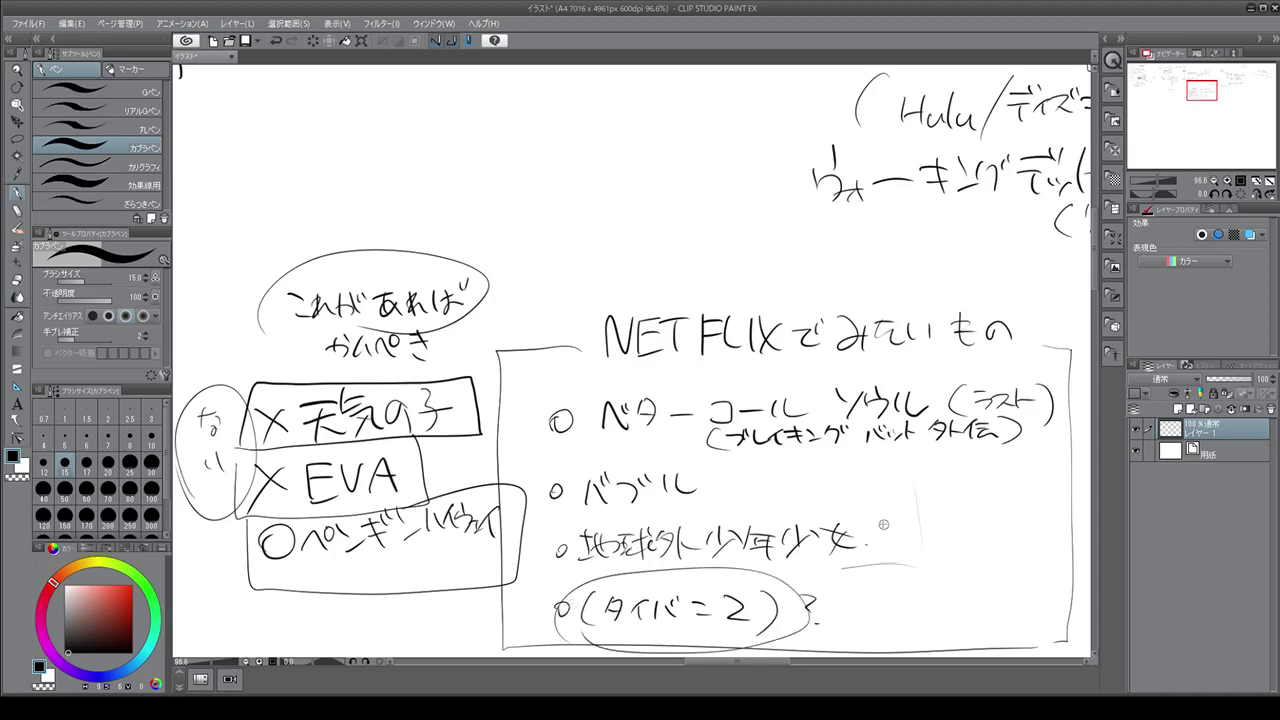
pyautogui.moveTo(866, 598)
pyautogui.mouseDown()
pyautogui.moveTo(884, 578)
pyautogui.moveTo(894, 598)
pyautogui.moveTo(914, 598)
pyautogui.moveTo(912, 640)
pyautogui.moveTo(968, 628)
pyautogui.mouseUp()
pyautogui.moveTo(972, 618); pyautogui.dragTo(1024, 618)
pyautogui.moveTo(1014, 612); pyautogui.dragTo(1002, 634)
pyautogui.moveTo(1024, 624); pyautogui.dragTo(1070, 628)
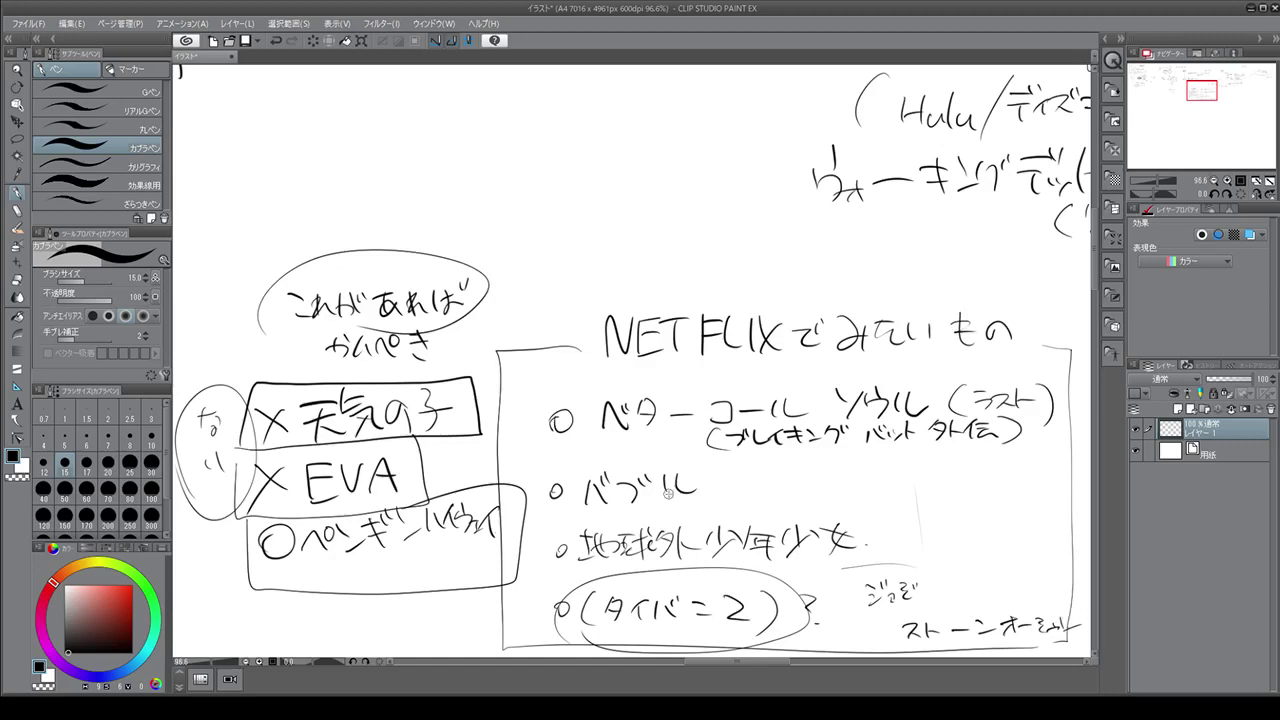
# Draw brackets on both sides of the Hulu/ディズニー+ and ウォーキングデッド lines
pyautogui.scroll(-1, 604, 462)
pyautogui.scroll(-1, 601, 462)
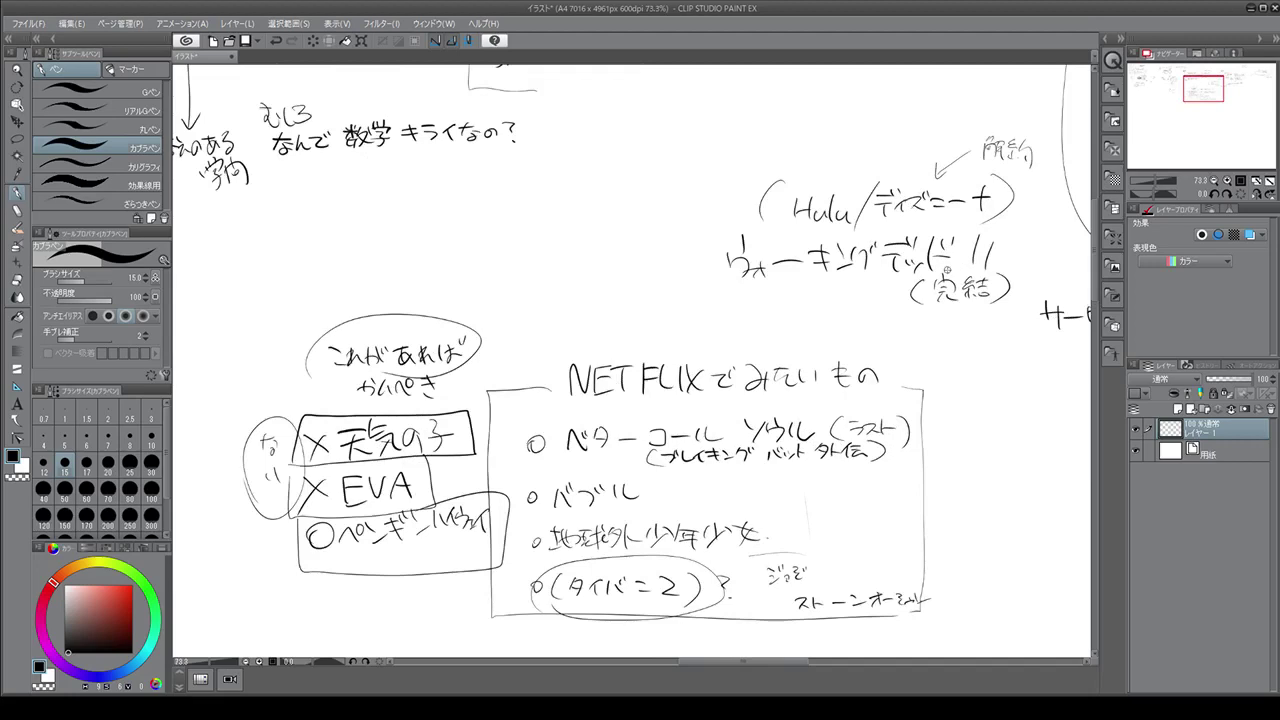
pyautogui.scroll(1, 950, 265)
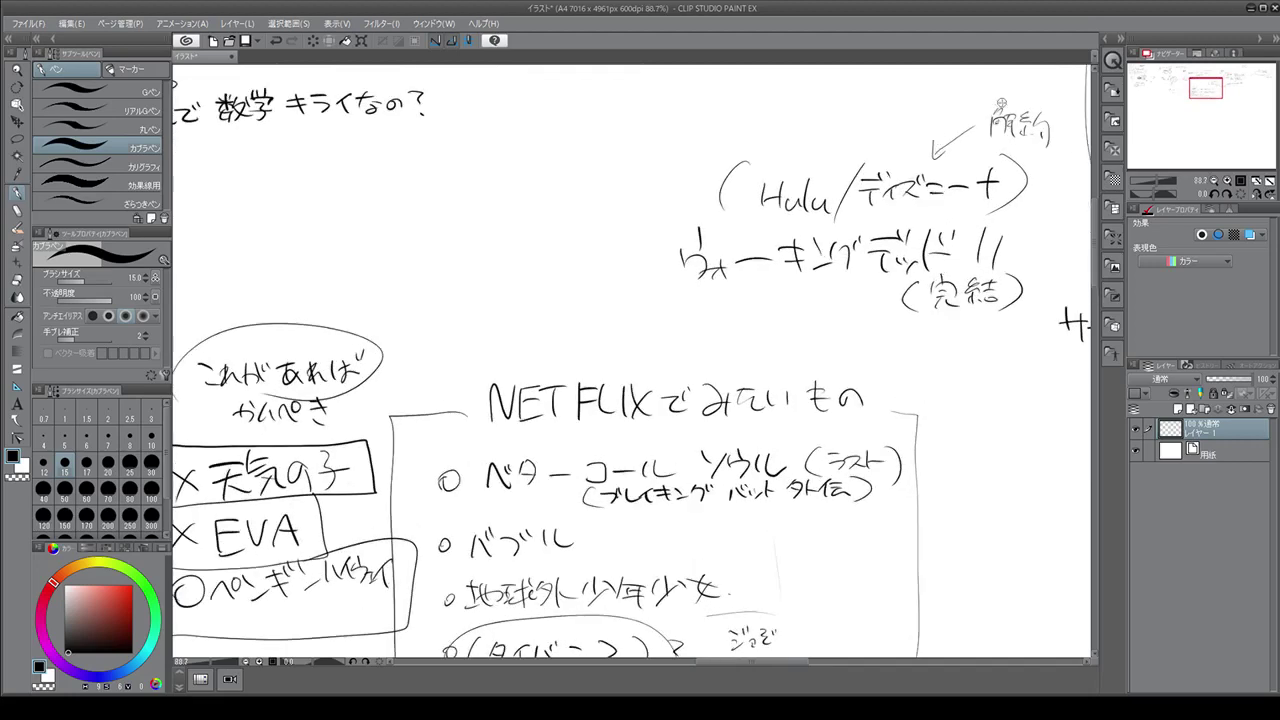
pyautogui.scroll(2, 1018, 108)
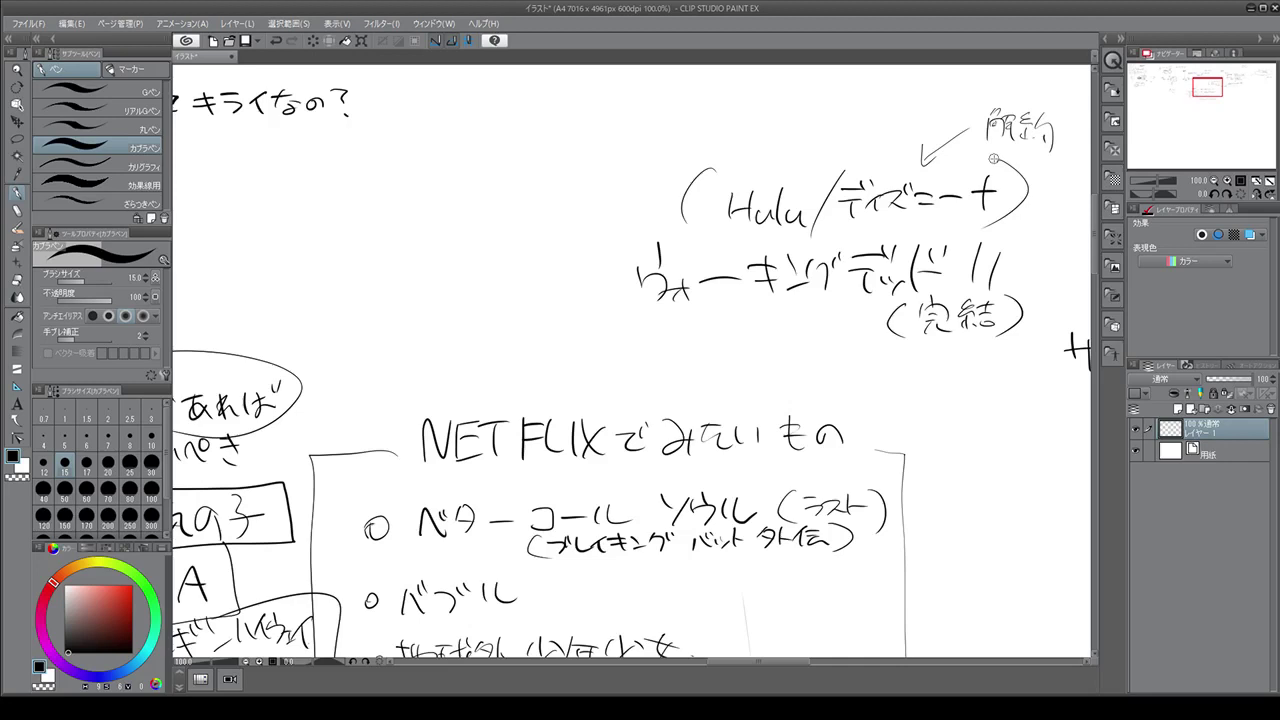
pyautogui.moveTo(660, 197)
pyautogui.mouseDown()
pyautogui.moveTo(613, 206)
pyautogui.moveTo(628, 300)
pyautogui.mouseUp()
pyautogui.moveTo(1041, 194); pyautogui.dragTo(1005, 283)
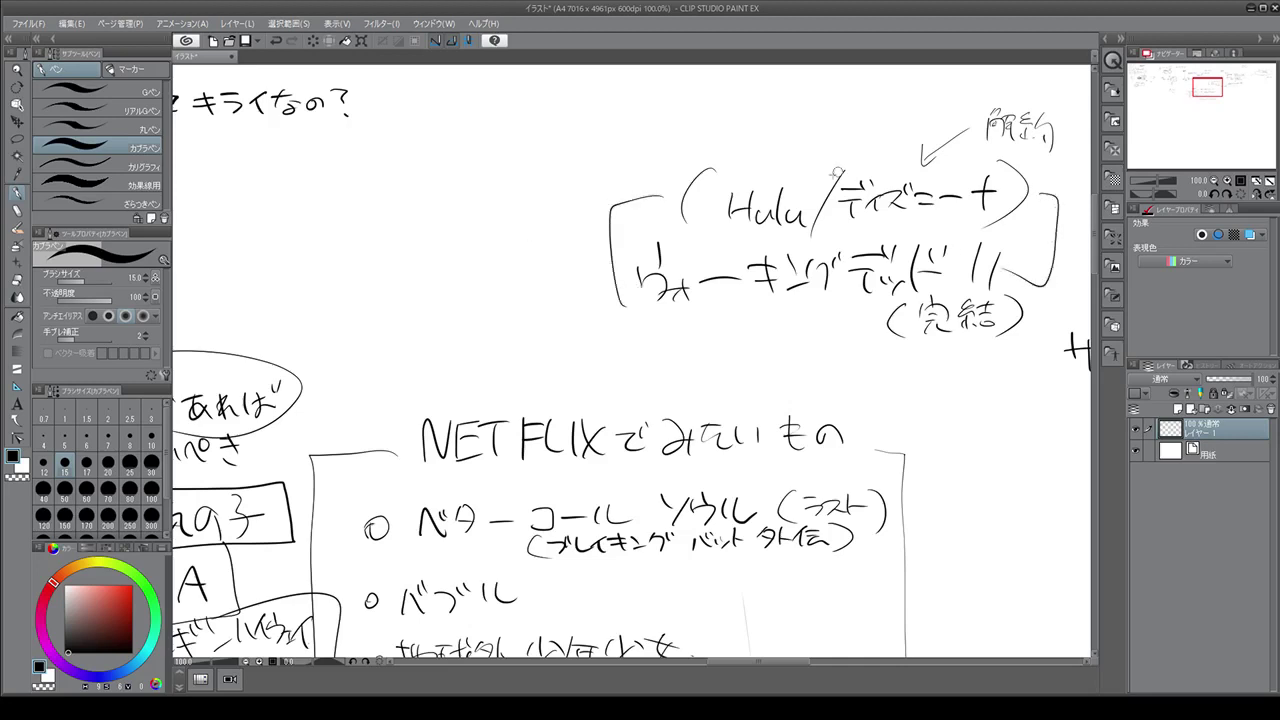
# Circle Hulu and ディズニー+ separately, and sketch a smiling round-eared mouse face left of the bracketed notes
pyautogui.moveTo(838, 172)
pyautogui.mouseDown()
pyautogui.moveTo(690, 225)
pyautogui.moveTo(800, 245)
pyautogui.mouseUp()
pyautogui.moveTo(946, 237)
pyautogui.mouseDown()
pyautogui.moveTo(827, 214)
pyautogui.moveTo(1024, 207)
pyautogui.moveTo(838, 200)
pyautogui.mouseUp()
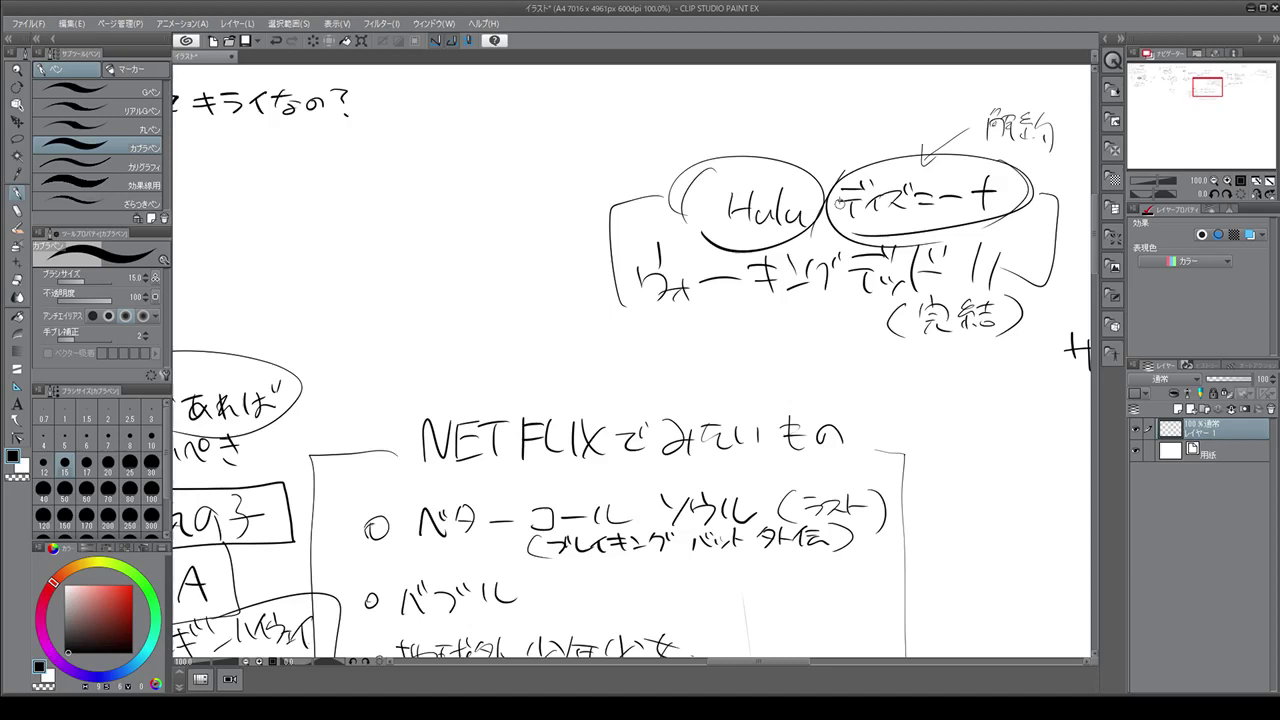
pyautogui.moveTo(836, 174)
pyautogui.mouseDown()
pyautogui.moveTo(889, 160)
pyautogui.moveTo(1040, 160)
pyautogui.mouseUp()
pyautogui.moveTo(472, 215)
pyautogui.mouseDown()
pyautogui.moveTo(530, 214)
pyautogui.moveTo(551, 196)
pyautogui.moveTo(557, 278)
pyautogui.moveTo(510, 240)
pyautogui.moveTo(478, 251)
pyautogui.moveTo(492, 266)
pyautogui.moveTo(461, 259)
pyautogui.moveTo(471, 276)
pyautogui.moveTo(524, 274)
pyautogui.moveTo(495, 302)
pyautogui.mouseUp()
pyautogui.moveTo(483, 234)
pyautogui.mouseDown()
pyautogui.moveTo(514, 230)
pyautogui.moveTo(514, 255)
pyautogui.moveTo(466, 272)
pyautogui.moveTo(466, 250)
pyautogui.moveTo(533, 311)
pyautogui.moveTo(549, 283)
pyautogui.mouseUp()
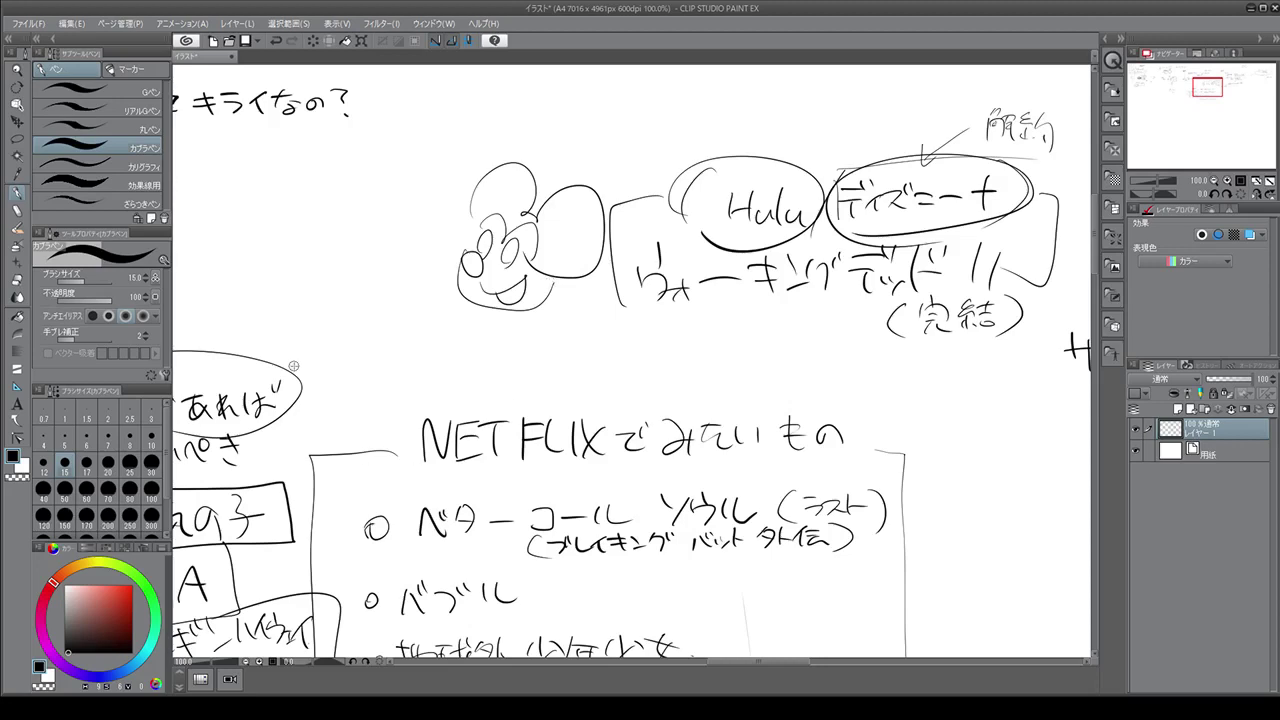
# Handwrite アマプラ to the right of the Netflix list, circle it and connect it to ディズニー+ with a line
pyautogui.scroll(-3, 350, 300)
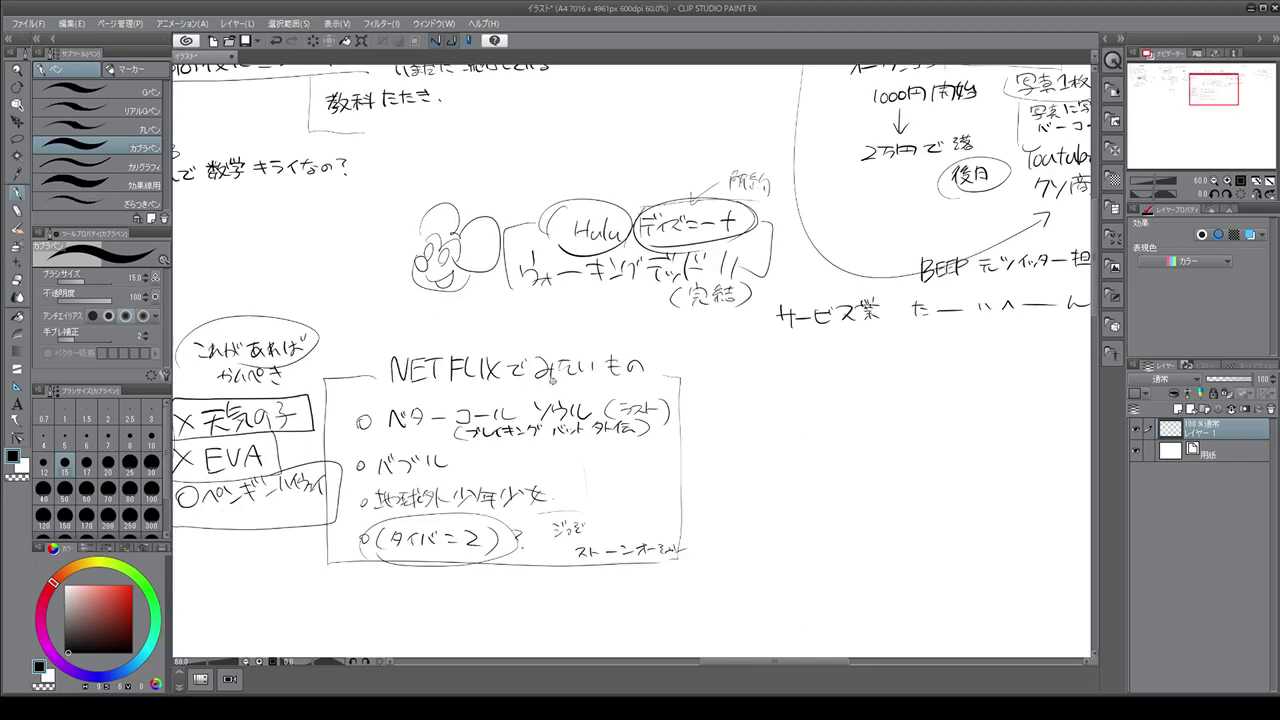
pyautogui.moveTo(731, 378); pyautogui.dragTo(758, 379)
pyautogui.moveTo(749, 383)
pyautogui.mouseDown()
pyautogui.moveTo(742, 406)
pyautogui.moveTo(792, 392)
pyautogui.mouseUp()
pyautogui.moveTo(801, 383); pyautogui.dragTo(790, 404)
pyautogui.moveTo(804, 384); pyautogui.dragTo(812, 402)
pyautogui.moveTo(834, 370); pyautogui.dragTo(846, 372)
pyautogui.moveTo(824, 386); pyautogui.dragTo(834, 406)
pyautogui.moveTo(760, 356); pyautogui.dragTo(745, 362)
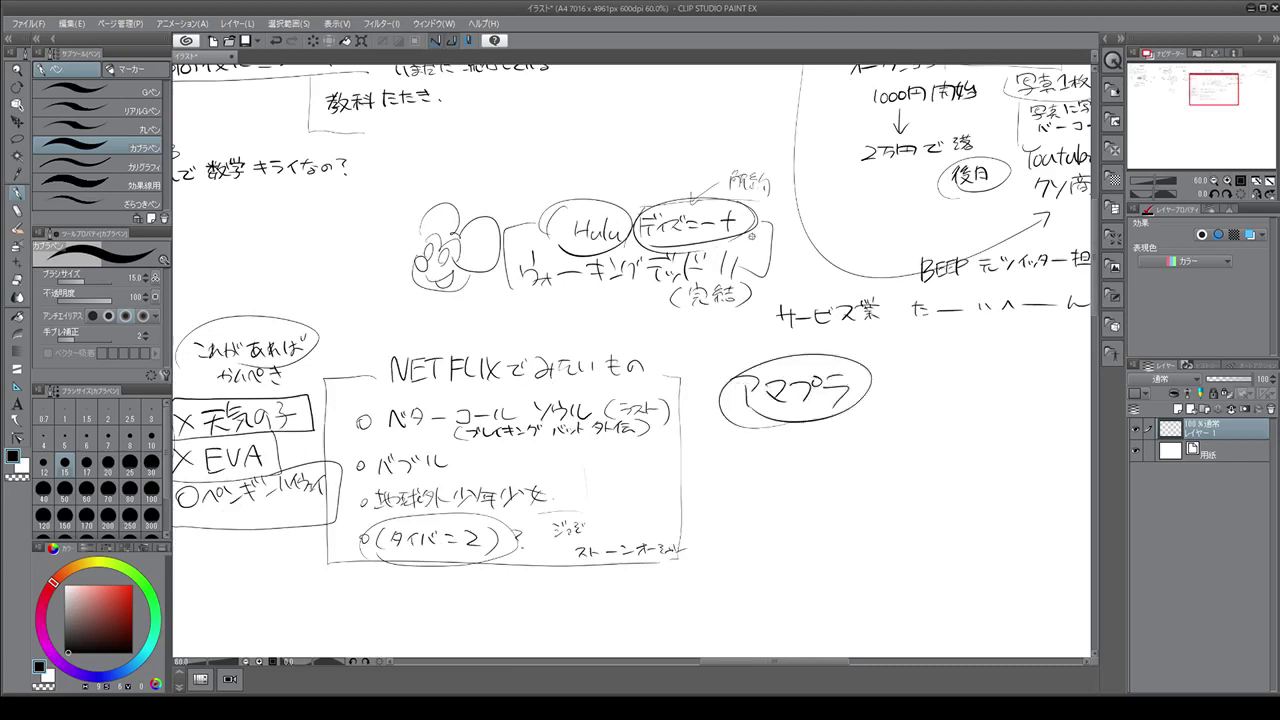
pyautogui.moveTo(752, 236); pyautogui.dragTo(768, 370)
# Draw a frame around the NETFLIXでみたいもの heading on top of the list box
pyautogui.scroll(-1, 322, 478)
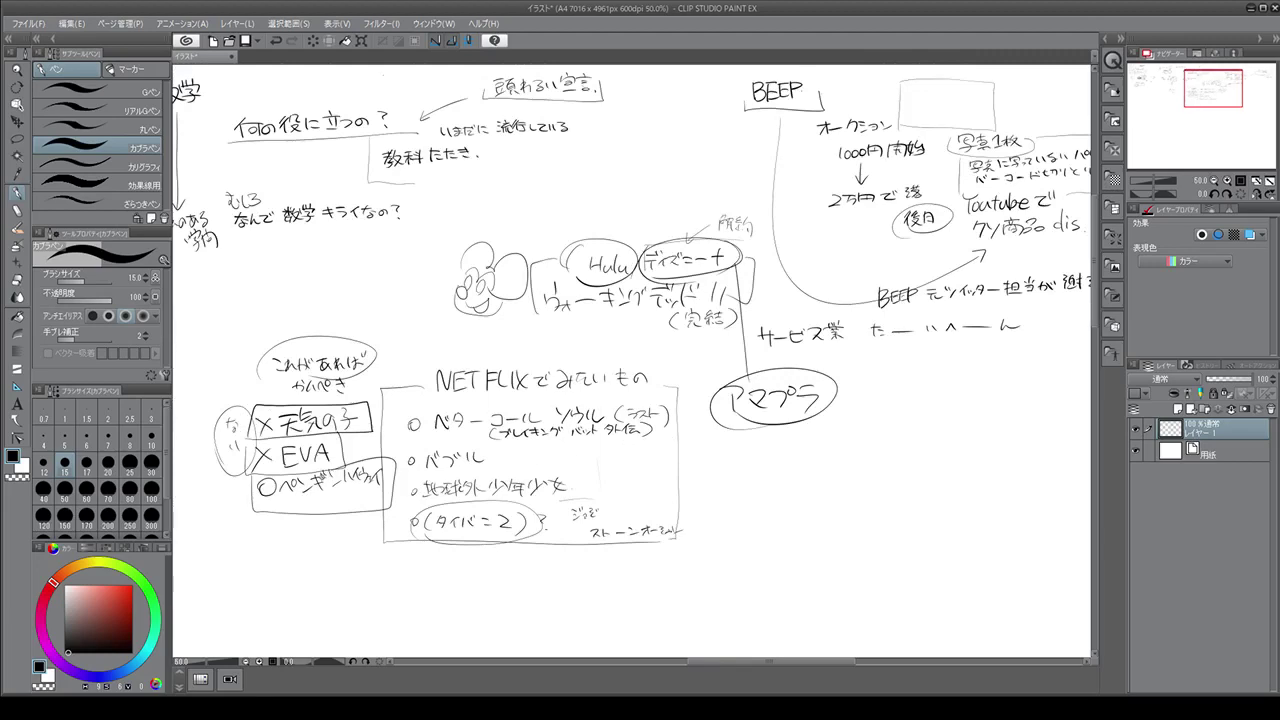
pyautogui.scroll(2, 306, 477)
pyautogui.scroll(1, 310, 478)
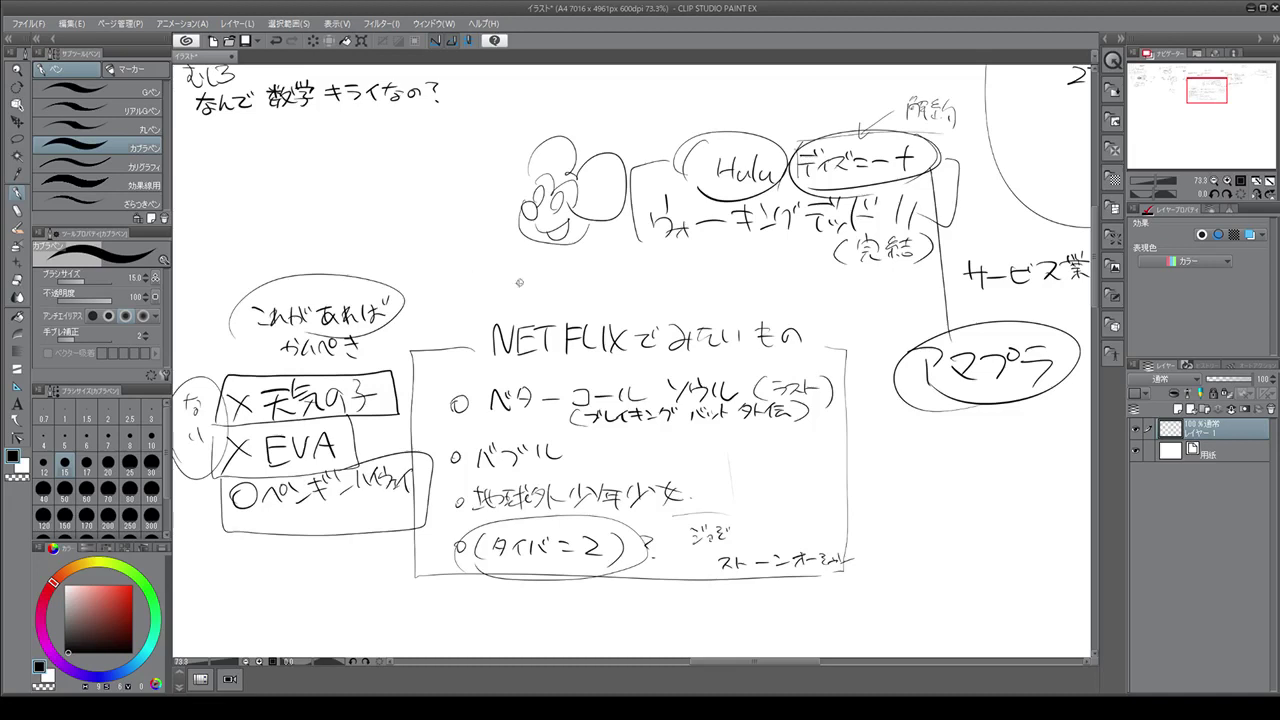
pyautogui.moveTo(481, 350)
pyautogui.mouseDown()
pyautogui.moveTo(482, 307)
pyautogui.moveTo(591, 300)
pyautogui.moveTo(786, 308)
pyautogui.moveTo(823, 317)
pyautogui.moveTo(818, 350)
pyautogui.mouseUp()
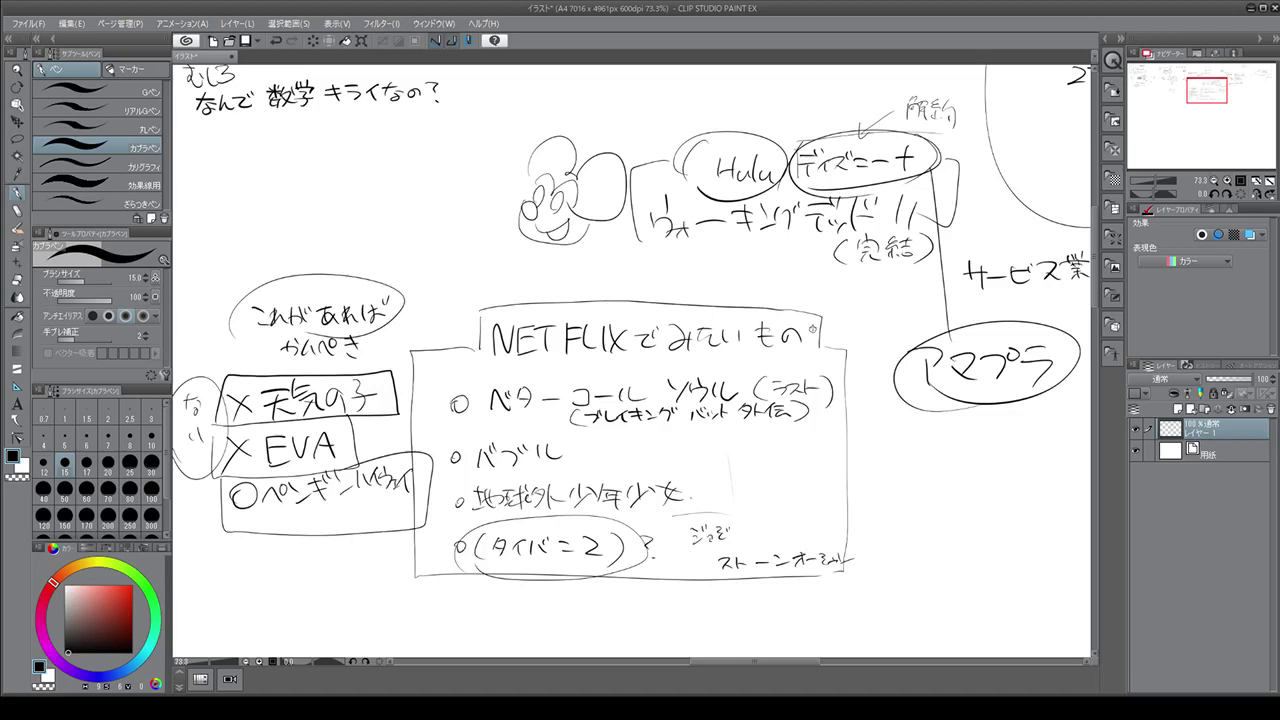
# Handwrite and circle ビバップ above the Netflix list box, and add a small おも note beneath the NETFLIXでみたいもの heading
pyautogui.moveTo(433, 292)
pyautogui.mouseDown()
pyautogui.moveTo(447, 285)
pyautogui.moveTo(455, 300)
pyautogui.moveTo(455, 279)
pyautogui.mouseUp()
pyautogui.moveTo(458, 268); pyautogui.dragTo(467, 305)
pyautogui.moveTo(484, 279)
pyautogui.mouseDown()
pyautogui.moveTo(497, 300)
pyautogui.moveTo(497, 280)
pyautogui.mouseUp()
pyautogui.moveTo(501, 270); pyautogui.dragTo(508, 294)
pyautogui.moveTo(512, 287); pyautogui.dragTo(514, 293)
pyautogui.moveTo(519, 287)
pyautogui.mouseDown()
pyautogui.moveTo(511, 305)
pyautogui.moveTo(540, 304)
pyautogui.mouseUp()
pyautogui.moveTo(560, 266); pyautogui.dragTo(566, 270)
pyautogui.moveTo(469, 321)
pyautogui.mouseDown()
pyautogui.moveTo(550, 240)
pyautogui.moveTo(435, 328)
pyautogui.mouseUp()
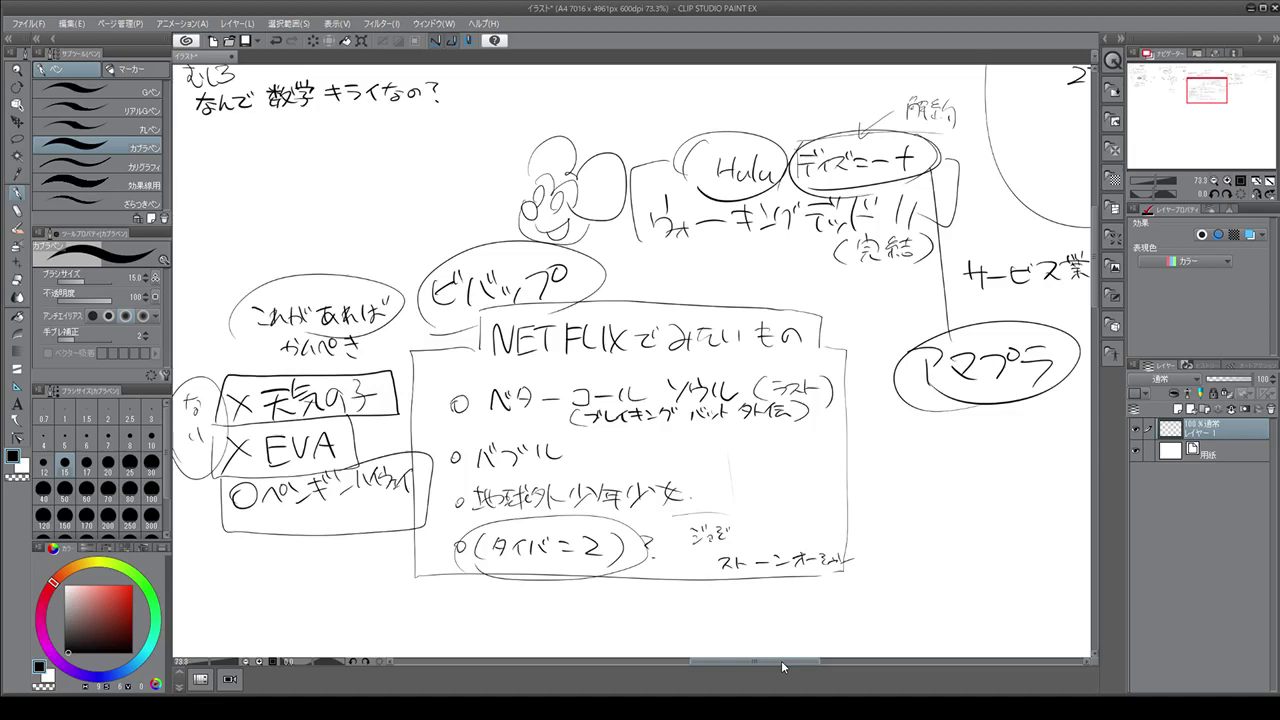
pyautogui.moveTo(634, 364); pyautogui.dragTo(655, 373)
pyautogui.moveTo(656, 359); pyautogui.dragTo(666, 366)
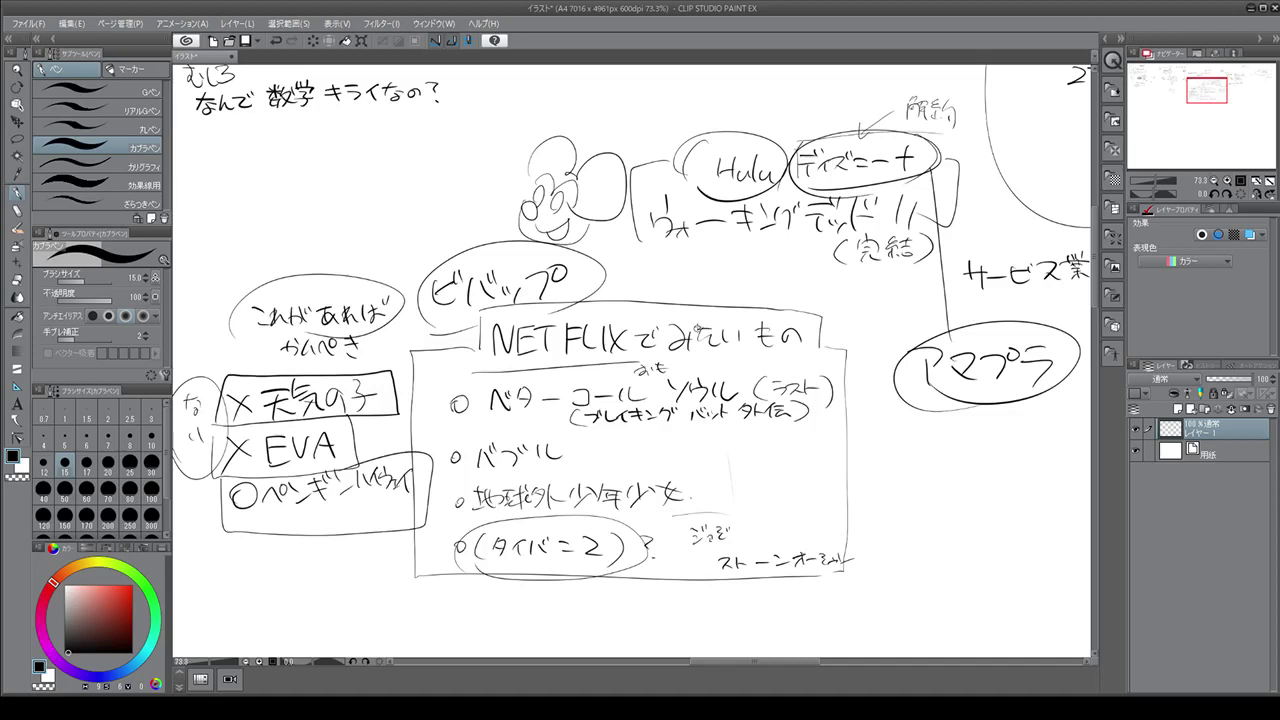
# Handwrite 資本 beneath the (完結) note, beside サービス業, and circle it
pyautogui.moveTo(857, 279); pyautogui.dragTo(869, 282)
pyautogui.moveTo(858, 297)
pyautogui.mouseDown()
pyautogui.moveTo(871, 300)
pyautogui.moveTo(875, 281)
pyautogui.mouseUp()
pyautogui.moveTo(881, 289)
pyautogui.mouseDown()
pyautogui.moveTo(898, 282)
pyautogui.moveTo(879, 304)
pyautogui.mouseUp()
pyautogui.moveTo(880, 300)
pyautogui.mouseDown()
pyautogui.moveTo(895, 309)
pyautogui.moveTo(882, 322)
pyautogui.mouseUp()
pyautogui.moveTo(890, 312)
pyautogui.mouseDown()
pyautogui.moveTo(906, 318)
pyautogui.moveTo(944, 288)
pyautogui.mouseUp()
pyautogui.moveTo(922, 282)
pyautogui.mouseDown()
pyautogui.moveTo(922, 320)
pyautogui.moveTo(906, 314)
pyautogui.mouseUp()
pyautogui.moveTo(924, 300); pyautogui.dragTo(934, 307)
pyautogui.moveTo(855, 285)
pyautogui.mouseDown()
pyautogui.moveTo(966, 300)
pyautogui.moveTo(900, 264)
pyautogui.mouseUp()
pyautogui.click(867, 276)
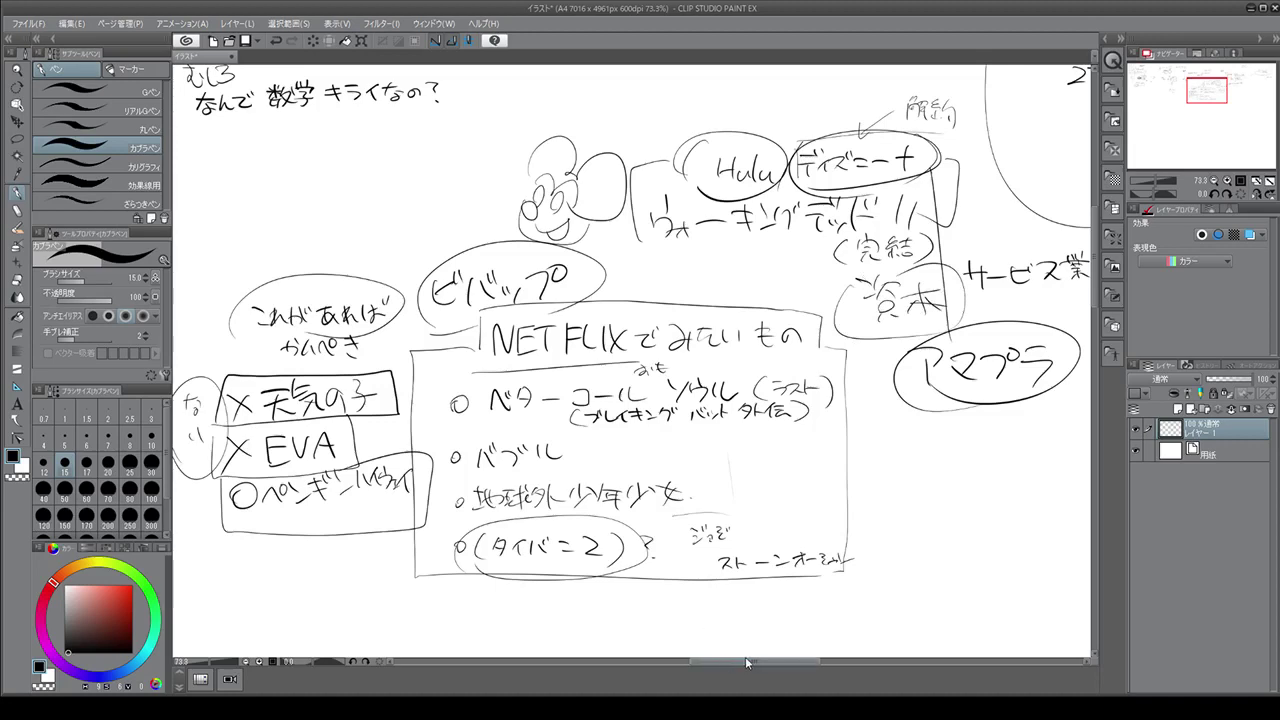
# Handwrite SPY×FAMILY over three lines in the empty area beside the BEEP note, with a tall bracket along its left side
pyautogui.moveTo(752, 658); pyautogui.dragTo(853, 654)
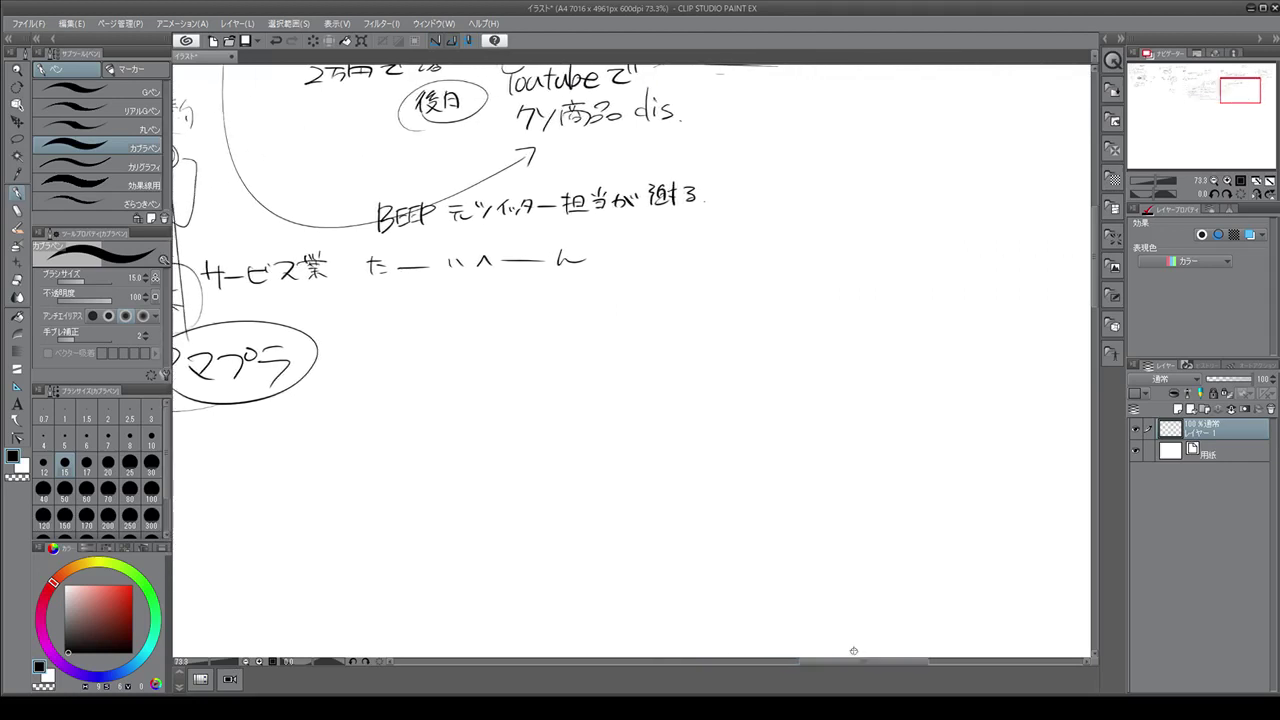
pyautogui.moveTo(843, 219); pyautogui.dragTo(819, 248)
pyautogui.moveTo(849, 220)
pyautogui.mouseDown()
pyautogui.moveTo(850, 252)
pyautogui.moveTo(848, 240)
pyautogui.moveTo(884, 266)
pyautogui.moveTo(811, 330)
pyautogui.moveTo(851, 327)
pyautogui.moveTo(870, 306)
pyautogui.moveTo(893, 328)
pyautogui.mouseUp()
pyautogui.moveTo(900, 304); pyautogui.dragTo(916, 318)
pyautogui.moveTo(926, 300); pyautogui.dragTo(914, 342)
pyautogui.moveTo(820, 185)
pyautogui.mouseDown()
pyautogui.moveTo(794, 188)
pyautogui.moveTo(796, 340)
pyautogui.moveTo(810, 350)
pyautogui.mouseUp()
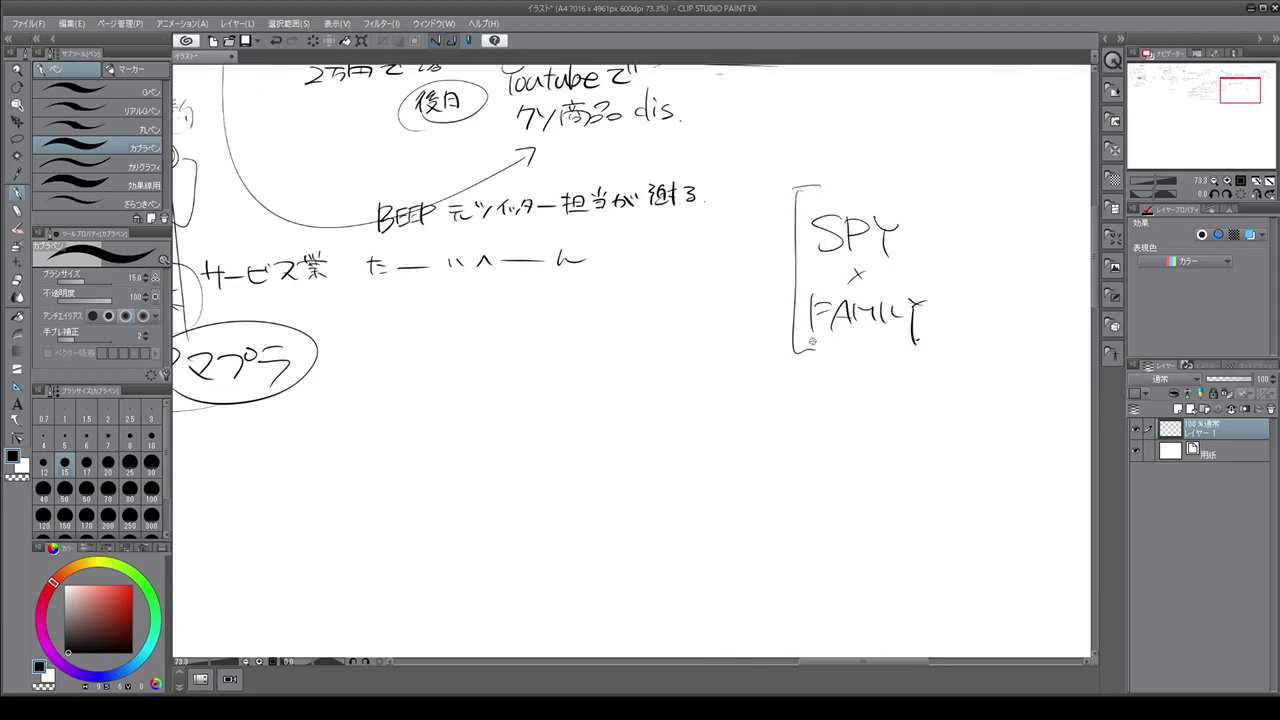
# Handwrite 3話 to the right of FAMILY
pyautogui.scroll(1, 1015, 410)
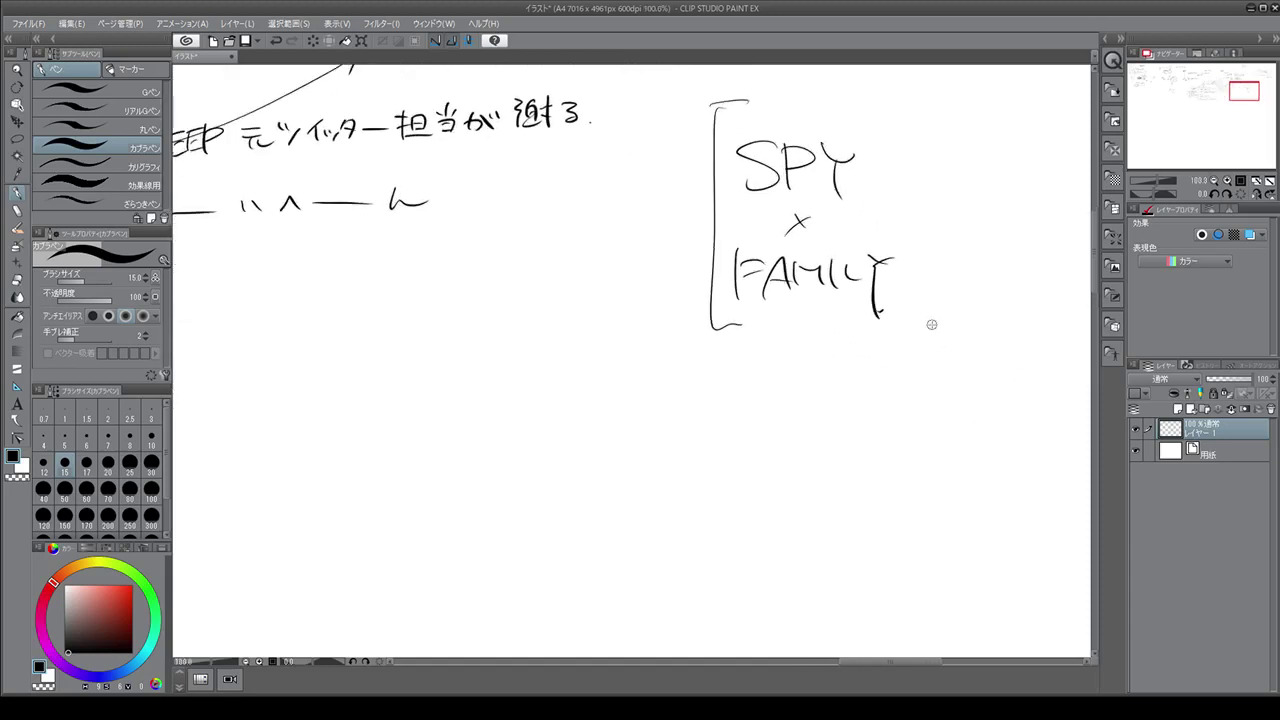
pyautogui.scroll(-3, 866, 149)
pyautogui.scroll(4, 1015, 195)
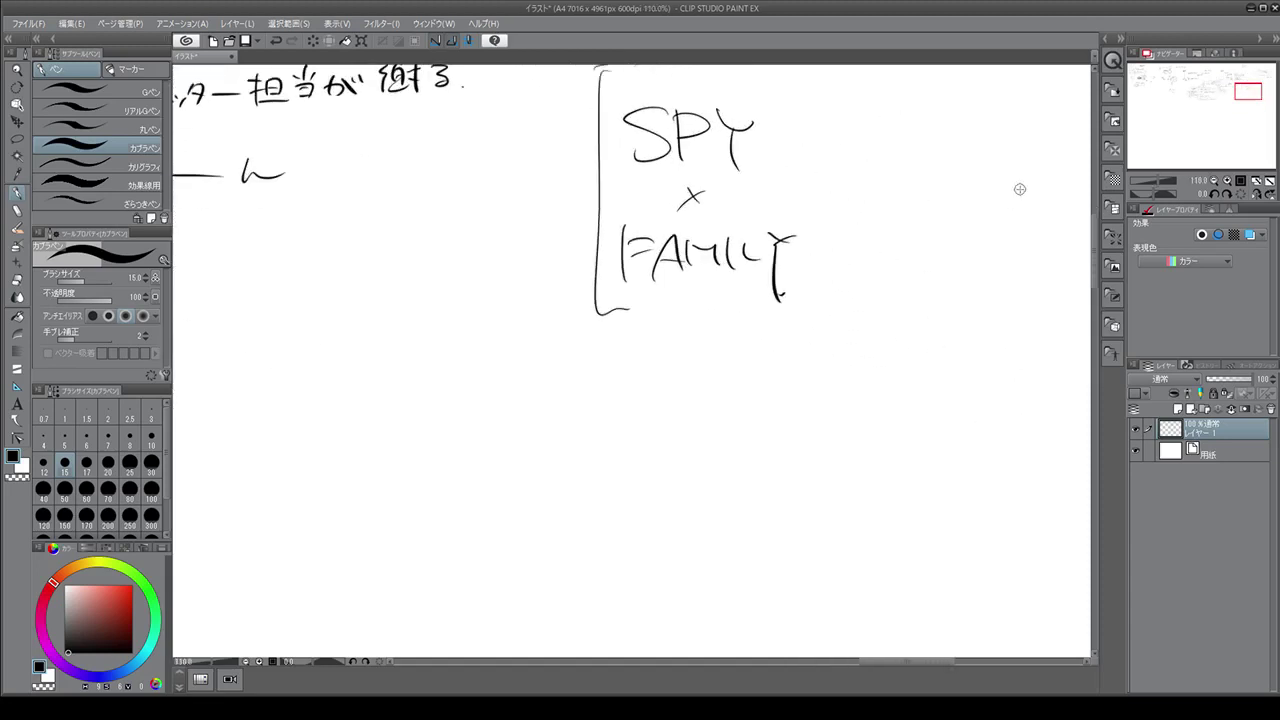
pyautogui.moveTo(880, 250)
pyautogui.mouseDown()
pyautogui.moveTo(895, 254)
pyautogui.moveTo(880, 288)
pyautogui.mouseUp()
pyautogui.moveTo(912, 238); pyautogui.dragTo(914, 250)
pyautogui.moveTo(904, 258)
pyautogui.mouseDown()
pyautogui.moveTo(926, 256)
pyautogui.moveTo(922, 272)
pyautogui.mouseUp()
pyautogui.moveTo(910, 278)
pyautogui.mouseDown()
pyautogui.moveTo(950, 262)
pyautogui.moveTo(946, 287)
pyautogui.mouseUp()
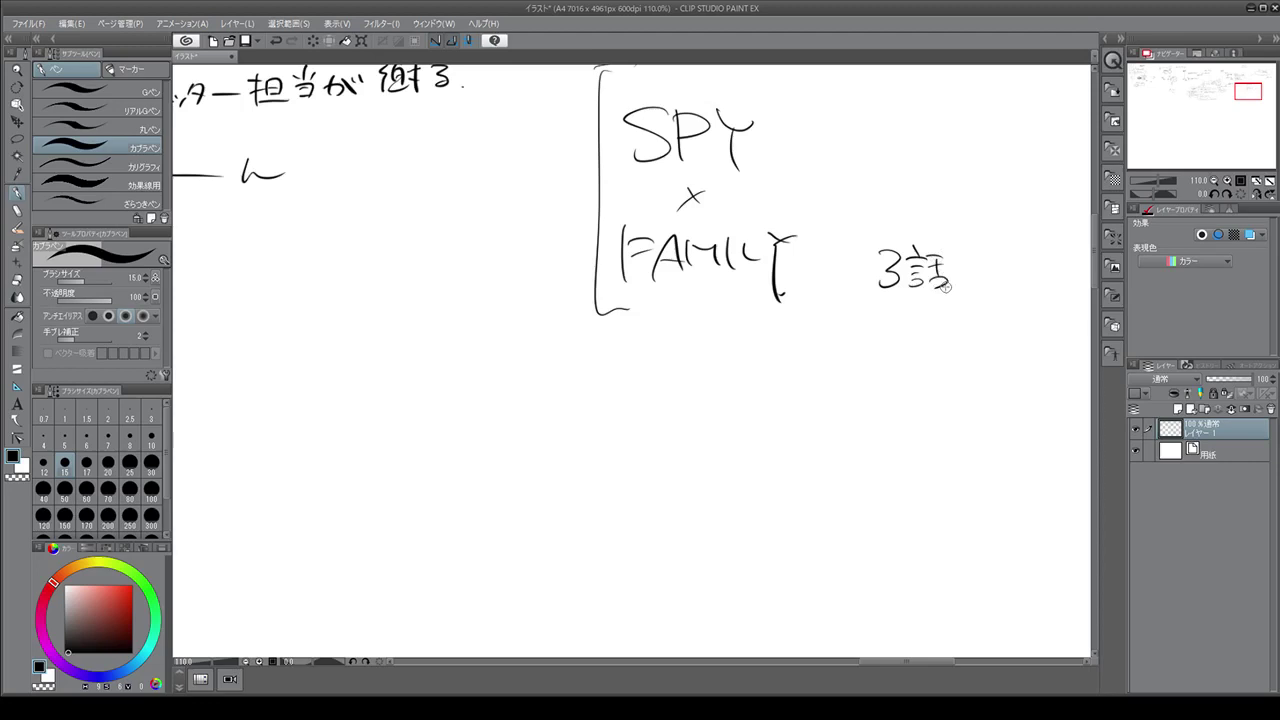
# Handwrite キャラしょうかい! below the SPY×FAMILY title and enclose it from below with an open bracket line
pyautogui.moveTo(658, 348)
pyautogui.mouseDown()
pyautogui.moveTo(688, 344)
pyautogui.moveTo(684, 360)
pyautogui.mouseUp()
pyautogui.moveTo(668, 340)
pyautogui.mouseDown()
pyautogui.moveTo(680, 374)
pyautogui.moveTo(716, 360)
pyautogui.moveTo(706, 386)
pyautogui.mouseUp()
pyautogui.moveTo(718, 362)
pyautogui.mouseDown()
pyautogui.moveTo(738, 362)
pyautogui.moveTo(732, 380)
pyautogui.moveTo(814, 356)
pyautogui.mouseUp()
pyautogui.moveTo(806, 350)
pyautogui.mouseDown()
pyautogui.moveTo(838, 372)
pyautogui.moveTo(874, 368)
pyautogui.mouseUp()
pyautogui.moveTo(884, 346); pyautogui.dragTo(918, 376)
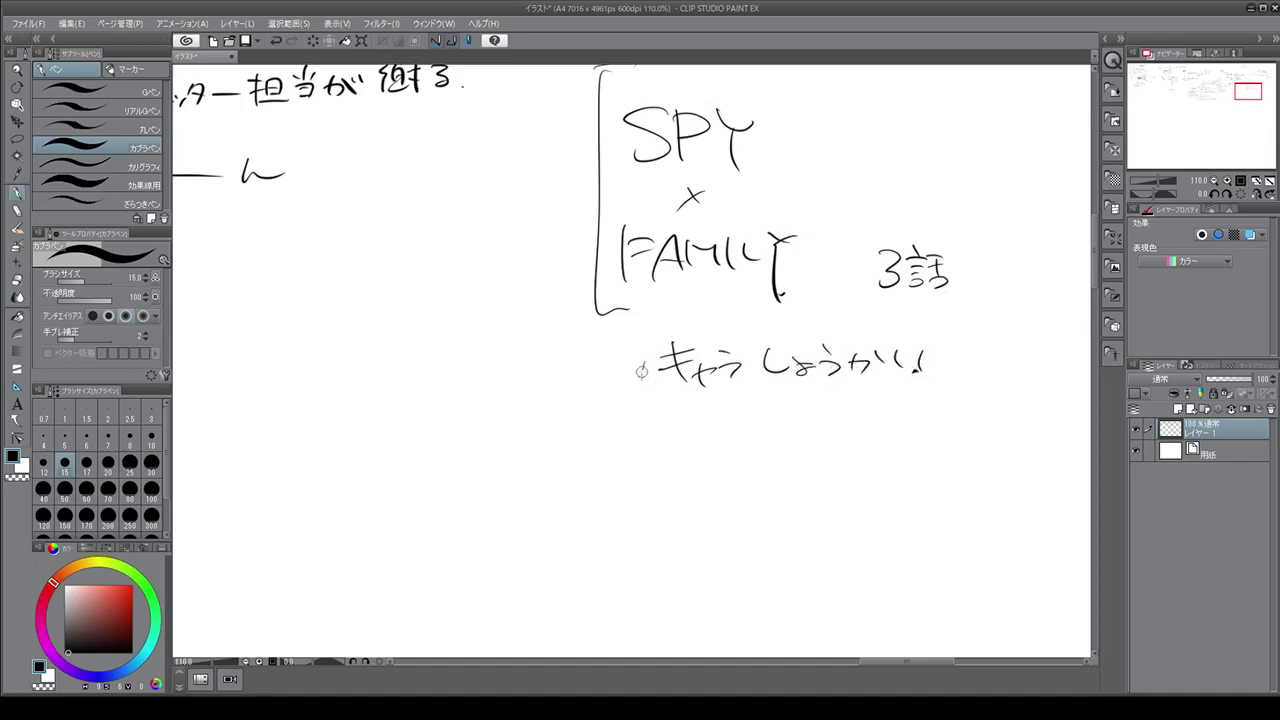
pyautogui.moveTo(645, 343)
pyautogui.mouseDown()
pyautogui.moveTo(792, 394)
pyautogui.moveTo(950, 348)
pyautogui.mouseUp()
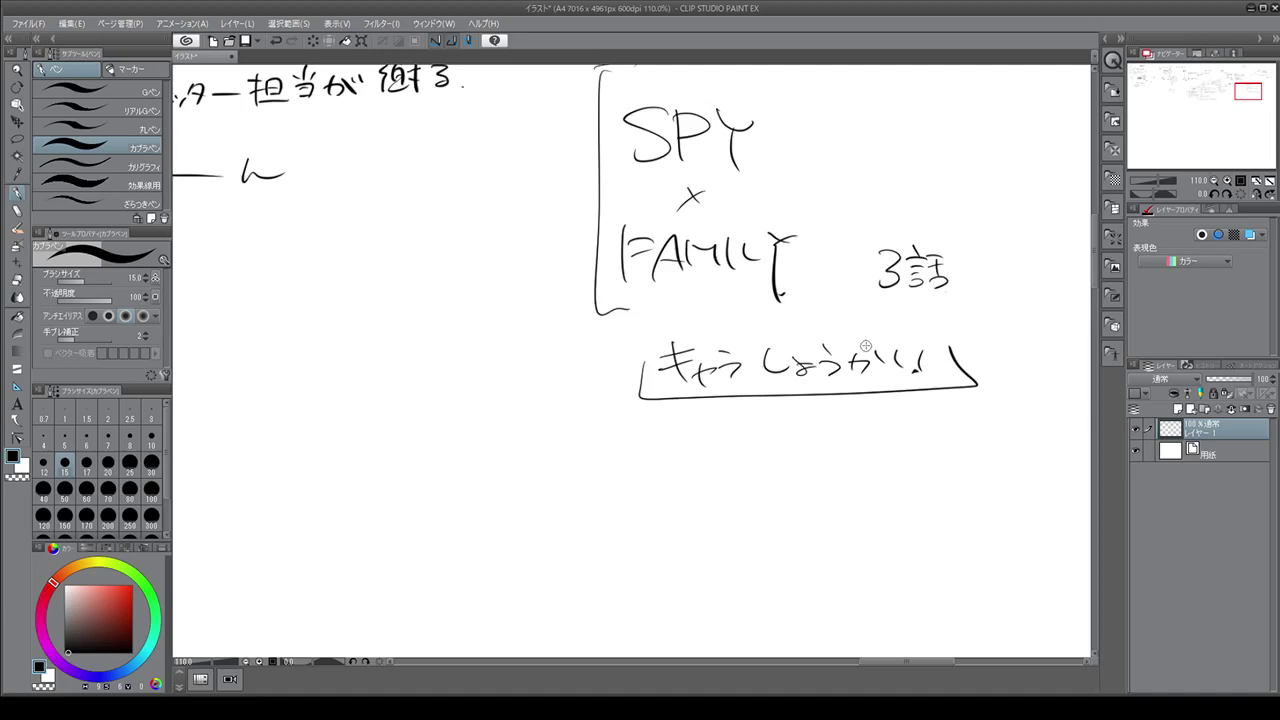
# Handwrite アーニャ below the right end of the キャラしょうかい! note
pyautogui.moveTo(916, 418)
pyautogui.mouseDown()
pyautogui.moveTo(930, 424)
pyautogui.moveTo(922, 440)
pyautogui.moveTo(990, 423)
pyautogui.mouseUp()
pyautogui.moveTo(978, 437); pyautogui.dragTo(1018, 440)
pyautogui.moveTo(1008, 422); pyautogui.dragTo(1014, 452)
# Handwrite すごいミッション left of the title bracket with an arrow pointing to the title, and circle 3話
pyautogui.moveTo(568, 154)
pyautogui.mouseDown()
pyautogui.moveTo(592, 172)
pyautogui.moveTo(543, 208)
pyautogui.mouseUp()
pyautogui.moveTo(466, 244); pyautogui.dragTo(491, 240)
pyautogui.moveTo(480, 232); pyautogui.dragTo(476, 270)
pyautogui.moveTo(490, 250); pyautogui.dragTo(514, 241)
pyautogui.moveTo(500, 256)
pyautogui.mouseDown()
pyautogui.moveTo(518, 261)
pyautogui.moveTo(520, 240)
pyautogui.mouseUp()
pyautogui.moveTo(525, 242)
pyautogui.mouseDown()
pyautogui.moveTo(530, 262)
pyautogui.moveTo(545, 262)
pyautogui.mouseUp()
pyautogui.moveTo(455, 297); pyautogui.dragTo(472, 298)
pyautogui.moveTo(456, 306)
pyautogui.mouseDown()
pyautogui.moveTo(473, 308)
pyautogui.moveTo(471, 324)
pyautogui.mouseUp()
pyautogui.moveTo(480, 306); pyautogui.dragTo(490, 311)
pyautogui.moveTo(502, 305)
pyautogui.mouseDown()
pyautogui.moveTo(494, 328)
pyautogui.moveTo(514, 298)
pyautogui.mouseUp()
pyautogui.moveTo(510, 302); pyautogui.dragTo(557, 314)
pyautogui.moveTo(547, 308); pyautogui.dragTo(555, 308)
pyautogui.moveTo(545, 315); pyautogui.dragTo(568, 298)
pyautogui.moveTo(563, 318); pyautogui.dragTo(580, 302)
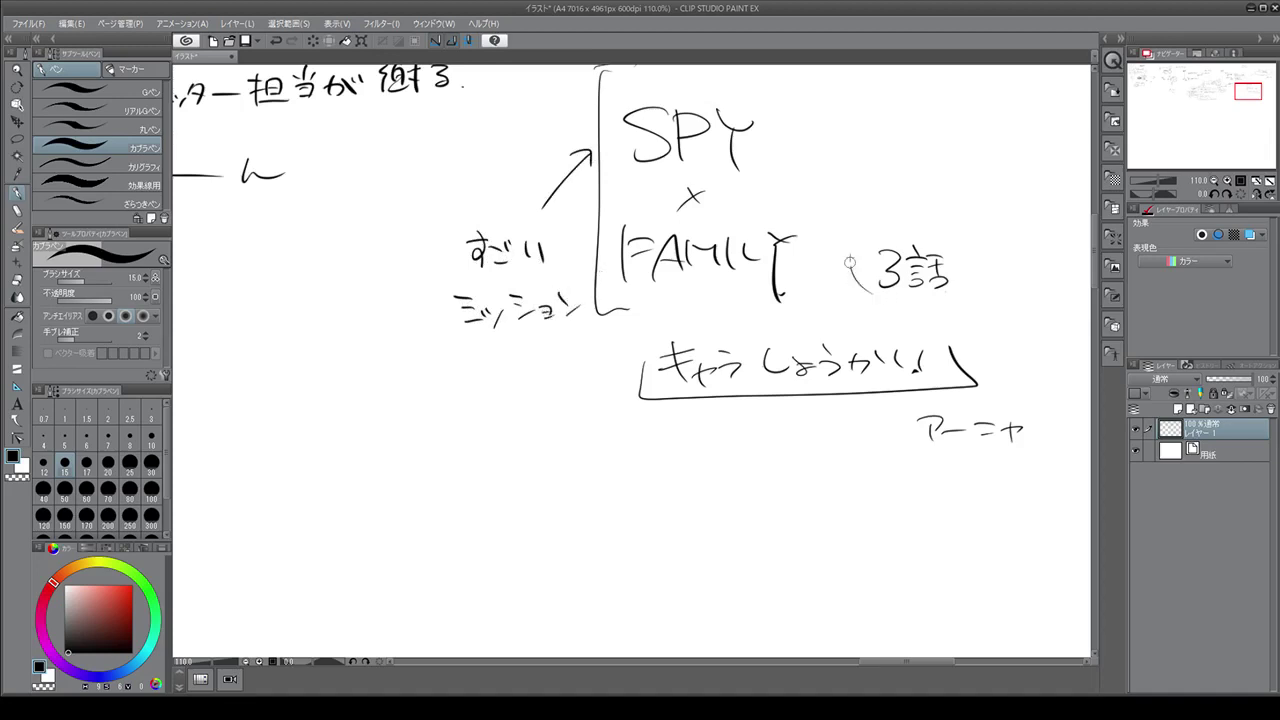
pyautogui.moveTo(852, 262); pyautogui.dragTo(838, 325)
# Handwrite 期待感 under ミッション and draw an open frame around the left and lower sides of these notes
pyautogui.moveTo(470, 350); pyautogui.dragTo(470, 384)
pyautogui.moveTo(482, 348)
pyautogui.mouseDown()
pyautogui.moveTo(480, 384)
pyautogui.moveTo(494, 354)
pyautogui.mouseUp()
pyautogui.moveTo(466, 368)
pyautogui.mouseDown()
pyautogui.moveTo(486, 366)
pyautogui.moveTo(486, 378)
pyautogui.mouseUp()
pyautogui.moveTo(470, 388); pyautogui.dragTo(458, 396)
pyautogui.moveTo(484, 352); pyautogui.dragTo(484, 386)
pyautogui.moveTo(486, 352); pyautogui.dragTo(490, 384)
pyautogui.moveTo(528, 344); pyautogui.dragTo(516, 364)
pyautogui.moveTo(524, 360)
pyautogui.mouseDown()
pyautogui.moveTo(524, 386)
pyautogui.moveTo(542, 364)
pyautogui.mouseUp()
pyautogui.moveTo(532, 354)
pyautogui.mouseDown()
pyautogui.moveTo(554, 352)
pyautogui.moveTo(554, 364)
pyautogui.mouseUp()
pyautogui.moveTo(546, 360)
pyautogui.mouseDown()
pyautogui.moveTo(544, 386)
pyautogui.moveTo(594, 348)
pyautogui.moveTo(548, 386)
pyautogui.mouseUp()
pyautogui.moveTo(556, 362)
pyautogui.mouseDown()
pyautogui.moveTo(598, 378)
pyautogui.moveTo(560, 387)
pyautogui.moveTo(586, 384)
pyautogui.mouseUp()
pyautogui.moveTo(590, 372); pyautogui.dragTo(596, 380)
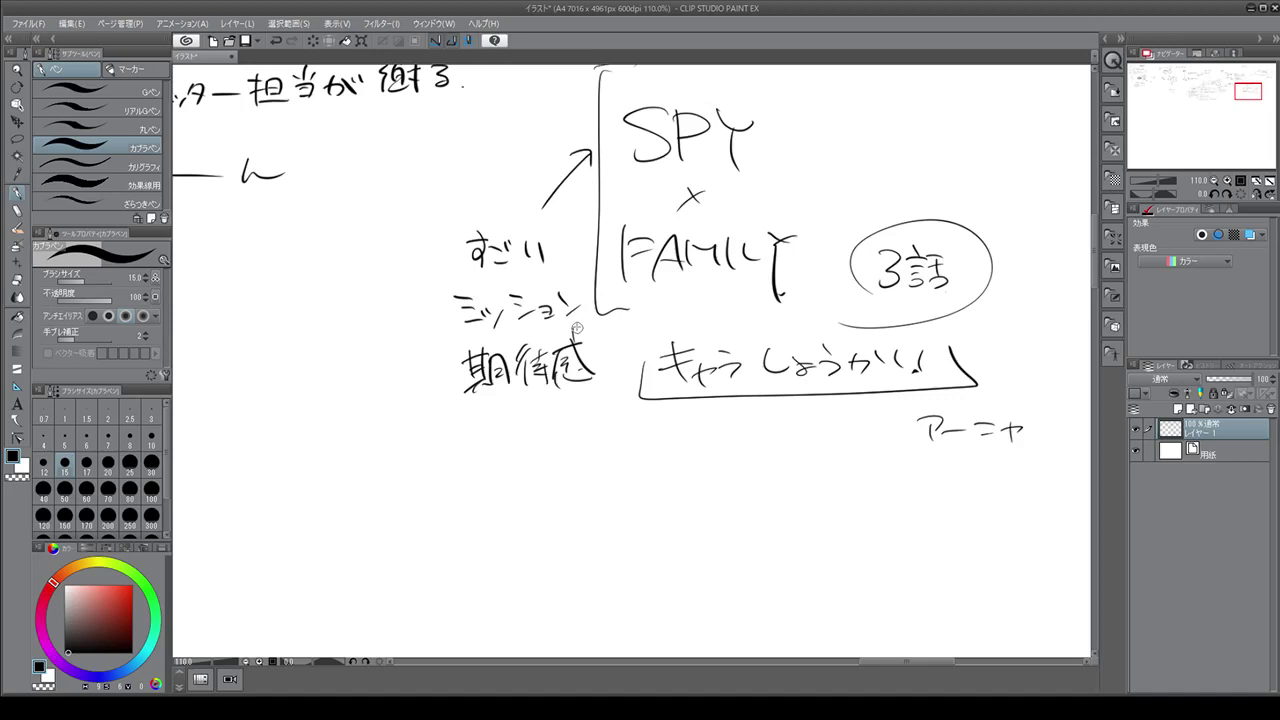
pyautogui.moveTo(558, 173)
pyautogui.mouseDown()
pyautogui.moveTo(432, 186)
pyautogui.moveTo(420, 423)
pyautogui.moveTo(792, 425)
pyautogui.mouseUp()
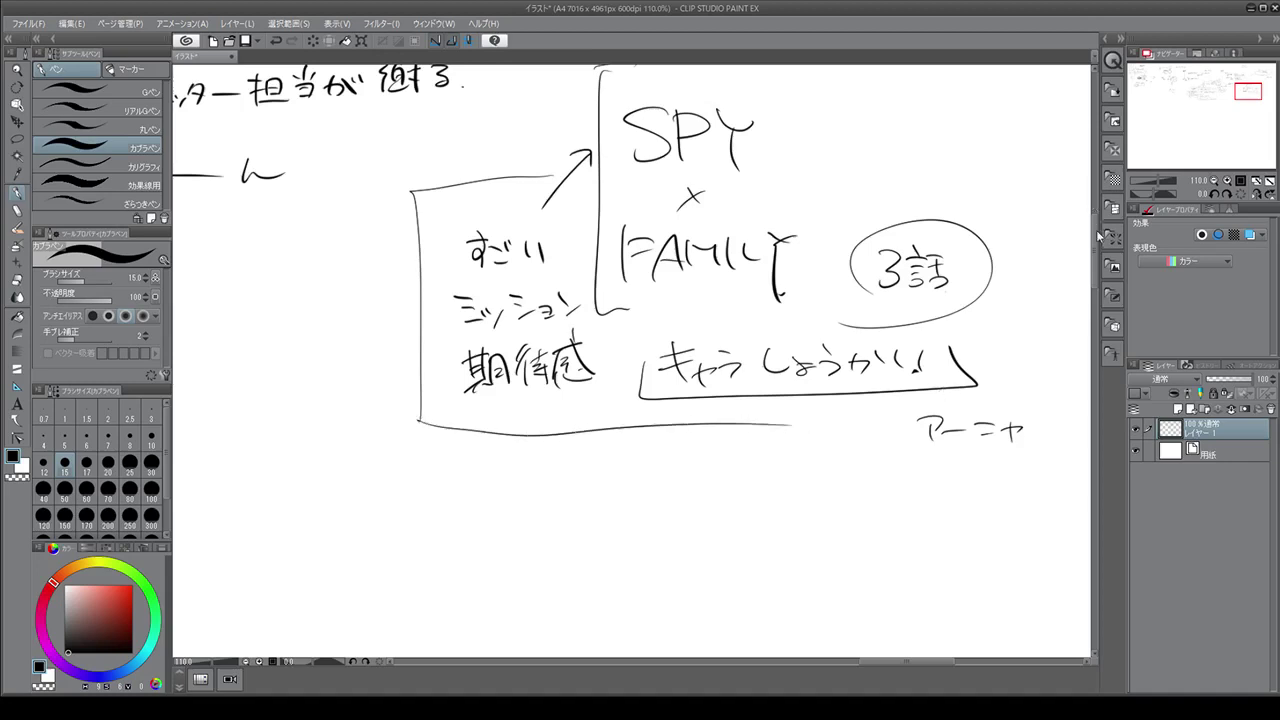
# Handwrite ワンピース and アニメ in the blank area below the SPY×FAMILY notes, and circle アニメ
pyautogui.scroll(-3, 1087, 242)
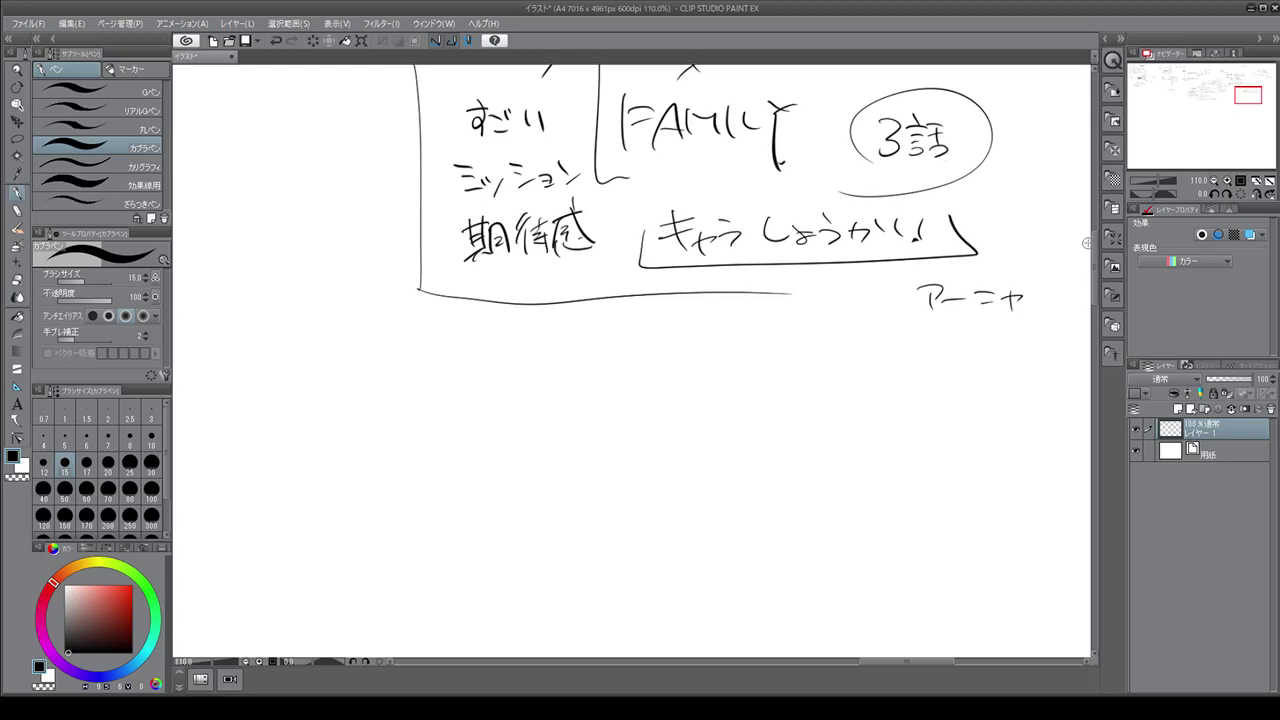
pyautogui.scroll(-3, 1080, 280)
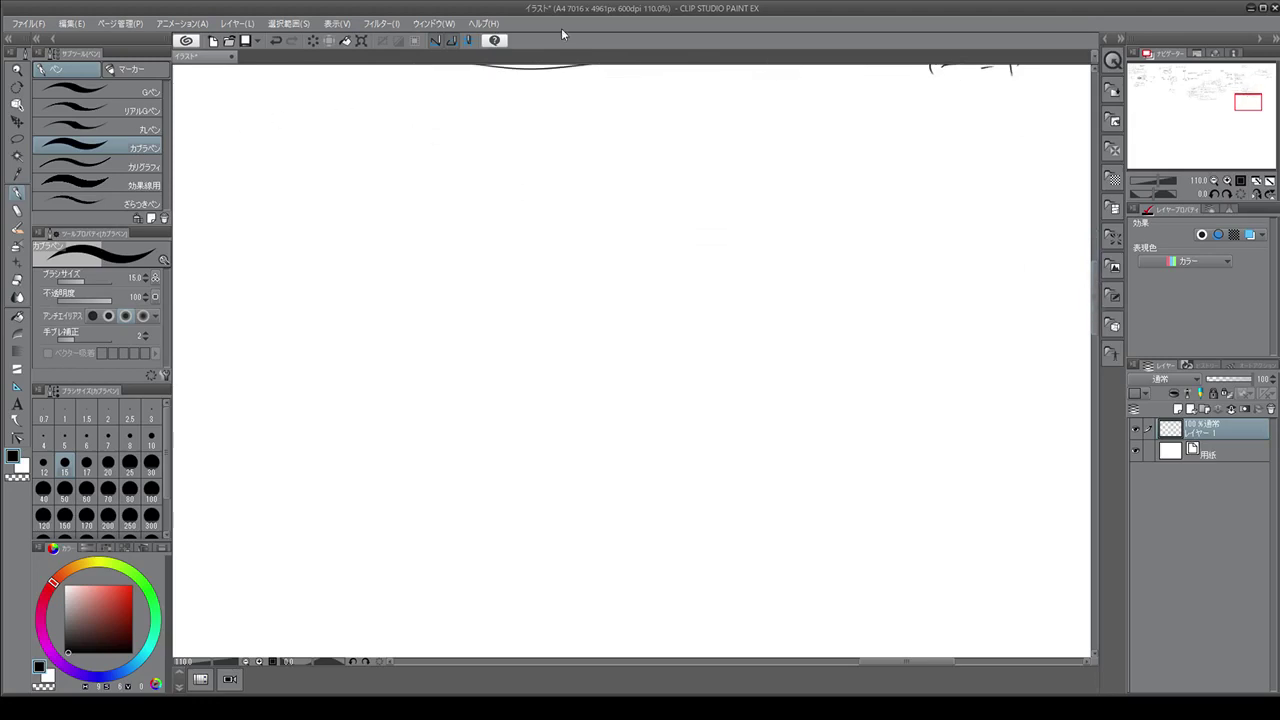
pyautogui.moveTo(466, 138)
pyautogui.mouseDown()
pyautogui.moveTo(488, 176)
pyautogui.moveTo(512, 146)
pyautogui.mouseUp()
pyautogui.moveTo(514, 171)
pyautogui.mouseDown()
pyautogui.moveTo(533, 158)
pyautogui.moveTo(567, 172)
pyautogui.mouseUp()
pyautogui.moveTo(545, 156); pyautogui.dragTo(568, 150)
pyautogui.moveTo(574, 139); pyautogui.dragTo(632, 173)
pyautogui.moveTo(652, 155)
pyautogui.mouseDown()
pyautogui.moveTo(770, 183)
pyautogui.moveTo(755, 200)
pyautogui.mouseUp()
pyautogui.moveTo(776, 175); pyautogui.dragTo(812, 188)
pyautogui.moveTo(814, 168)
pyautogui.mouseDown()
pyautogui.moveTo(840, 190)
pyautogui.moveTo(820, 195)
pyautogui.mouseUp()
pyautogui.moveTo(718, 173)
pyautogui.mouseDown()
pyautogui.moveTo(877, 193)
pyautogui.moveTo(785, 147)
pyautogui.mouseUp()
# Handwrite 今日の above アニメ and draw a frame around it that joins the アニメ circle
pyautogui.moveTo(689, 128)
pyautogui.mouseDown()
pyautogui.moveTo(731, 107)
pyautogui.moveTo(719, 112)
pyautogui.moveTo(742, 146)
pyautogui.mouseUp()
pyautogui.moveTo(741, 128); pyautogui.dragTo(755, 136)
pyautogui.moveTo(744, 145); pyautogui.dragTo(779, 146)
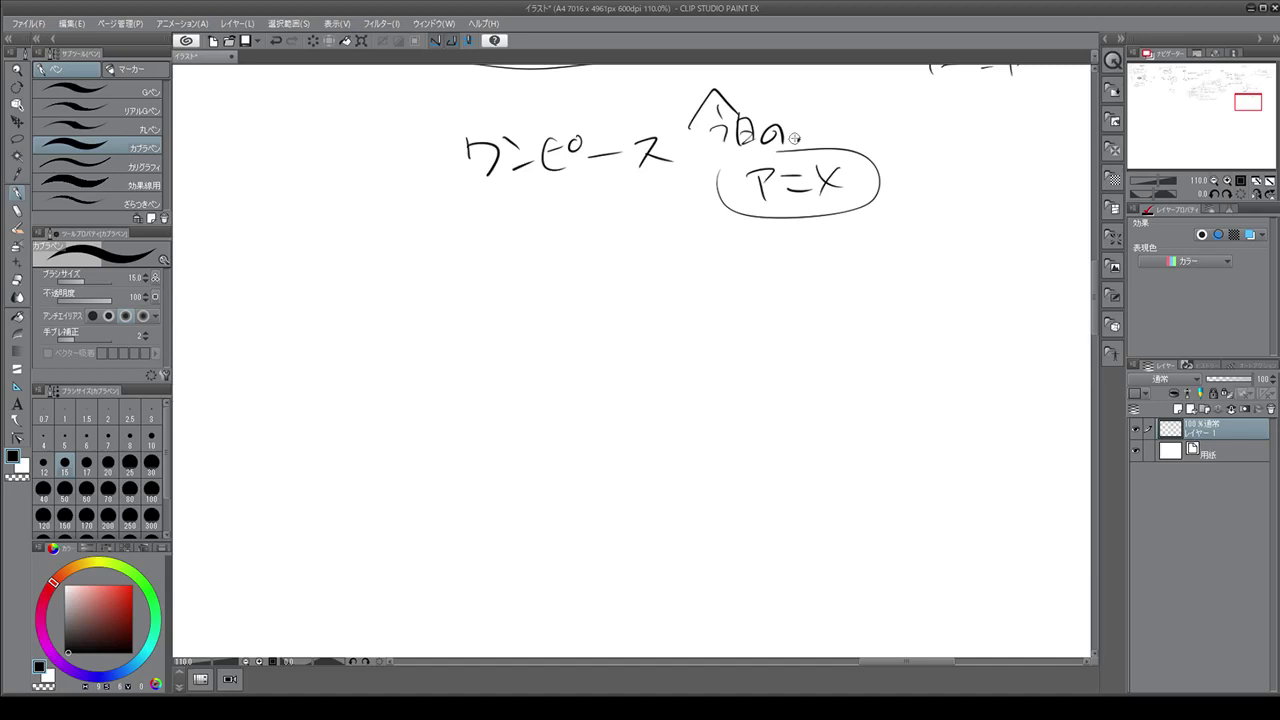
pyautogui.moveTo(667, 133)
pyautogui.mouseDown()
pyautogui.moveTo(665, 96)
pyautogui.moveTo(771, 84)
pyautogui.moveTo(878, 155)
pyautogui.mouseUp()
pyautogui.moveTo(662, 169); pyautogui.dragTo(731, 165)
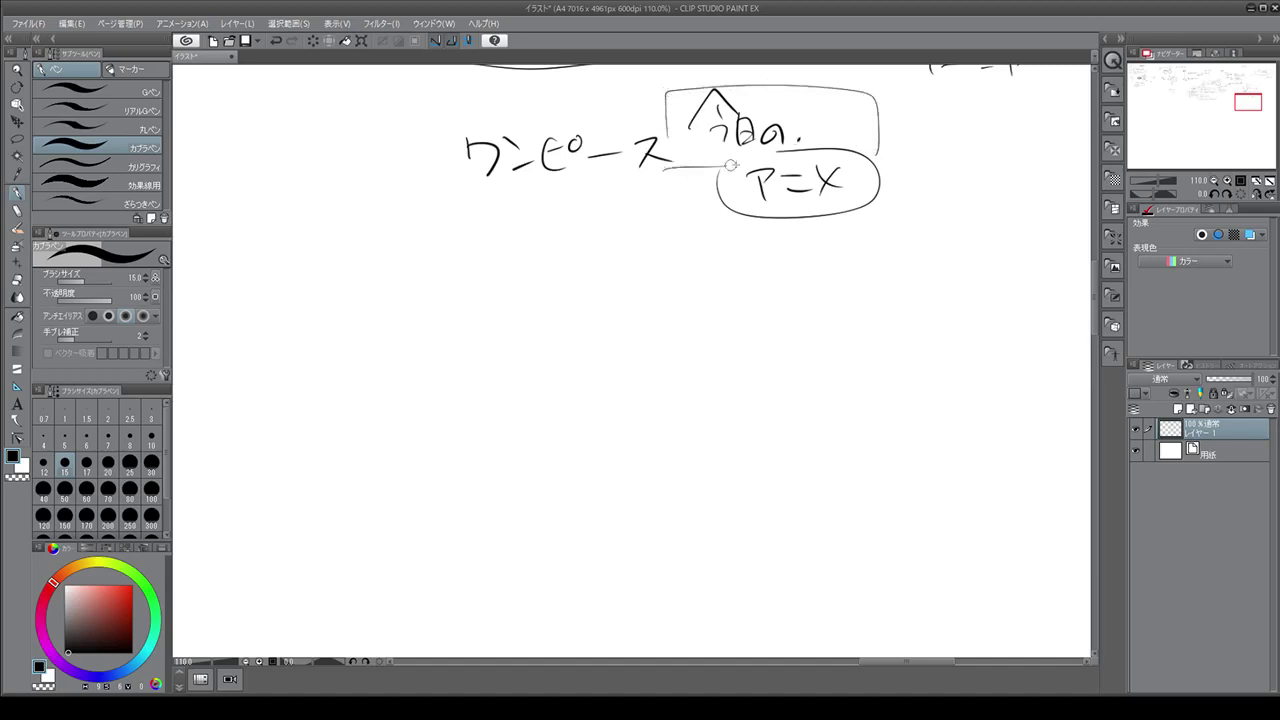
# Sketch a small round face with a hat brim below アニメ and label it ルフィ
pyautogui.moveTo(798, 378)
pyautogui.mouseDown()
pyautogui.moveTo(810, 347)
pyautogui.moveTo(794, 404)
pyautogui.moveTo(824, 366)
pyautogui.moveTo(828, 392)
pyautogui.mouseUp()
pyautogui.moveTo(776, 350); pyautogui.dragTo(893, 373)
pyautogui.moveTo(833, 303)
pyautogui.mouseDown()
pyautogui.moveTo(830, 322)
pyautogui.moveTo(851, 320)
pyautogui.mouseUp()
pyautogui.moveTo(857, 313)
pyautogui.mouseDown()
pyautogui.moveTo(876, 310)
pyautogui.moveTo(868, 327)
pyautogui.mouseUp()
pyautogui.moveTo(895, 315); pyautogui.dragTo(892, 333)
# Handwrite 仲間がたち to the upper right of the ルフィ face
pyautogui.moveTo(955, 244); pyautogui.dragTo(941, 286)
pyautogui.moveTo(954, 262)
pyautogui.mouseDown()
pyautogui.moveTo(956, 292)
pyautogui.moveTo(978, 277)
pyautogui.mouseUp()
pyautogui.moveTo(970, 248); pyautogui.dragTo(976, 296)
pyautogui.moveTo(990, 258); pyautogui.dragTo(1000, 292)
pyautogui.moveTo(1002, 256)
pyautogui.mouseDown()
pyautogui.moveTo(1022, 296)
pyautogui.moveTo(1012, 284)
pyautogui.mouseUp()
pyautogui.moveTo(988, 312); pyautogui.dragTo(996, 328)
pyautogui.moveTo(1008, 300)
pyautogui.mouseDown()
pyautogui.moveTo(1018, 334)
pyautogui.moveTo(1003, 352)
pyautogui.mouseUp()
pyautogui.moveTo(1014, 340); pyautogui.dragTo(1022, 339)
pyautogui.moveTo(1012, 349); pyautogui.dragTo(1025, 352)
pyautogui.moveTo(1028, 336)
pyautogui.mouseDown()
pyautogui.moveTo(1046, 333)
pyautogui.moveTo(1040, 357)
pyautogui.mouseUp()
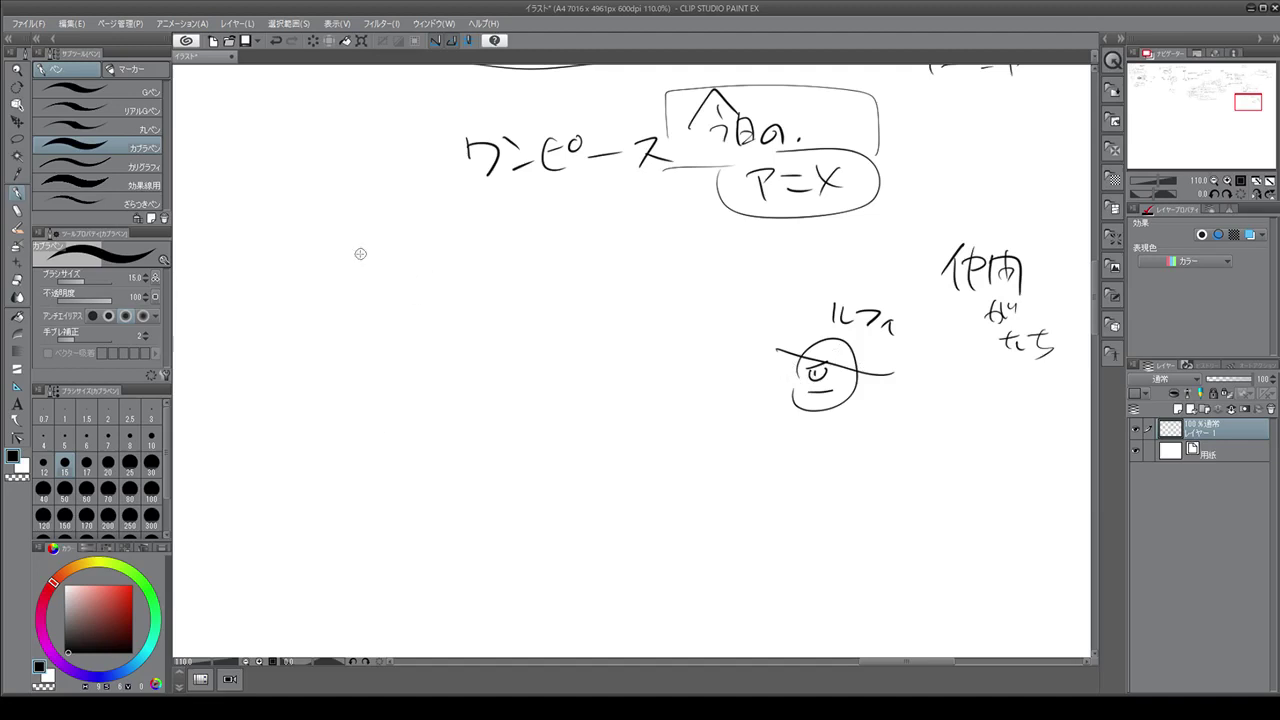
# Sketch a horned creature's head with two long horns, an angry eye and a snout left of ワンピース
pyautogui.moveTo(304, 246)
pyautogui.mouseDown()
pyautogui.moveTo(372, 120)
pyautogui.moveTo(336, 226)
pyautogui.moveTo(350, 252)
pyautogui.mouseUp()
pyautogui.moveTo(312, 248); pyautogui.dragTo(332, 258)
pyautogui.moveTo(334, 164); pyautogui.dragTo(348, 150)
pyautogui.moveTo(320, 182); pyautogui.dragTo(410, 265)
pyautogui.moveTo(278, 212); pyautogui.dragTo(302, 242)
pyautogui.moveTo(434, 262); pyautogui.dragTo(424, 293)
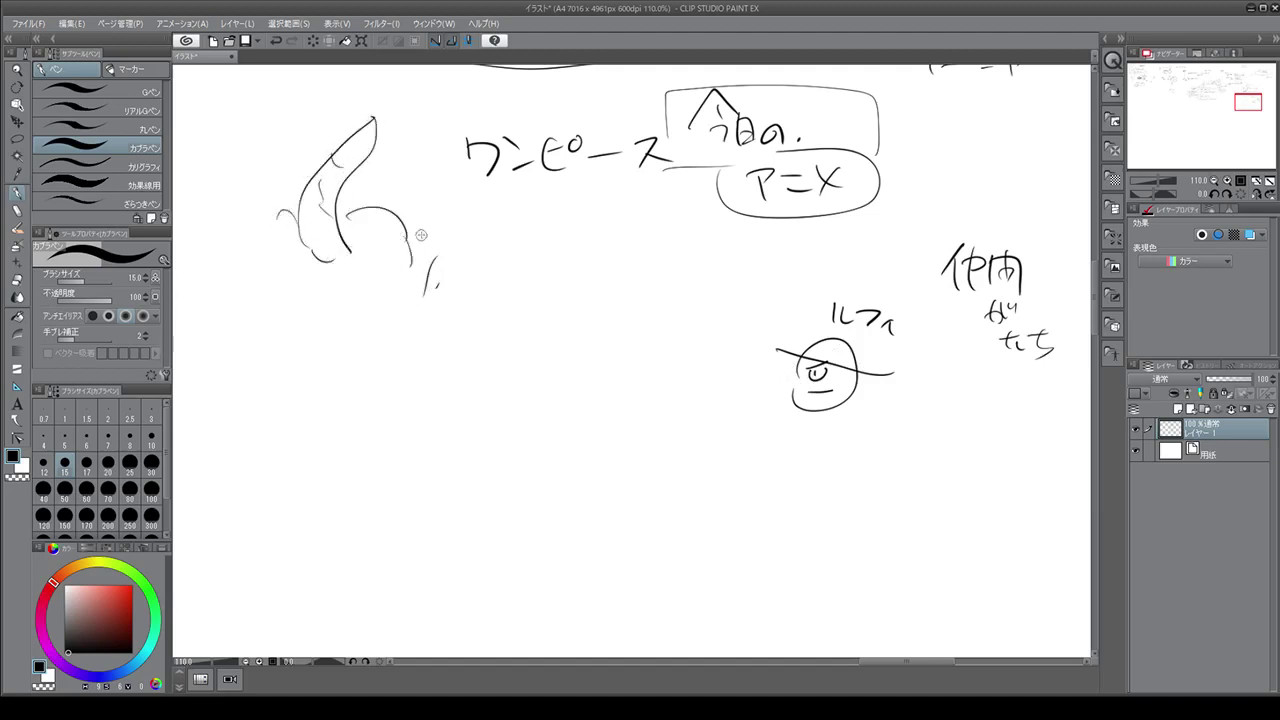
pyautogui.moveTo(410, 240)
pyautogui.mouseDown()
pyautogui.moveTo(446, 150)
pyautogui.moveTo(419, 307)
pyautogui.moveTo(424, 292)
pyautogui.mouseUp()
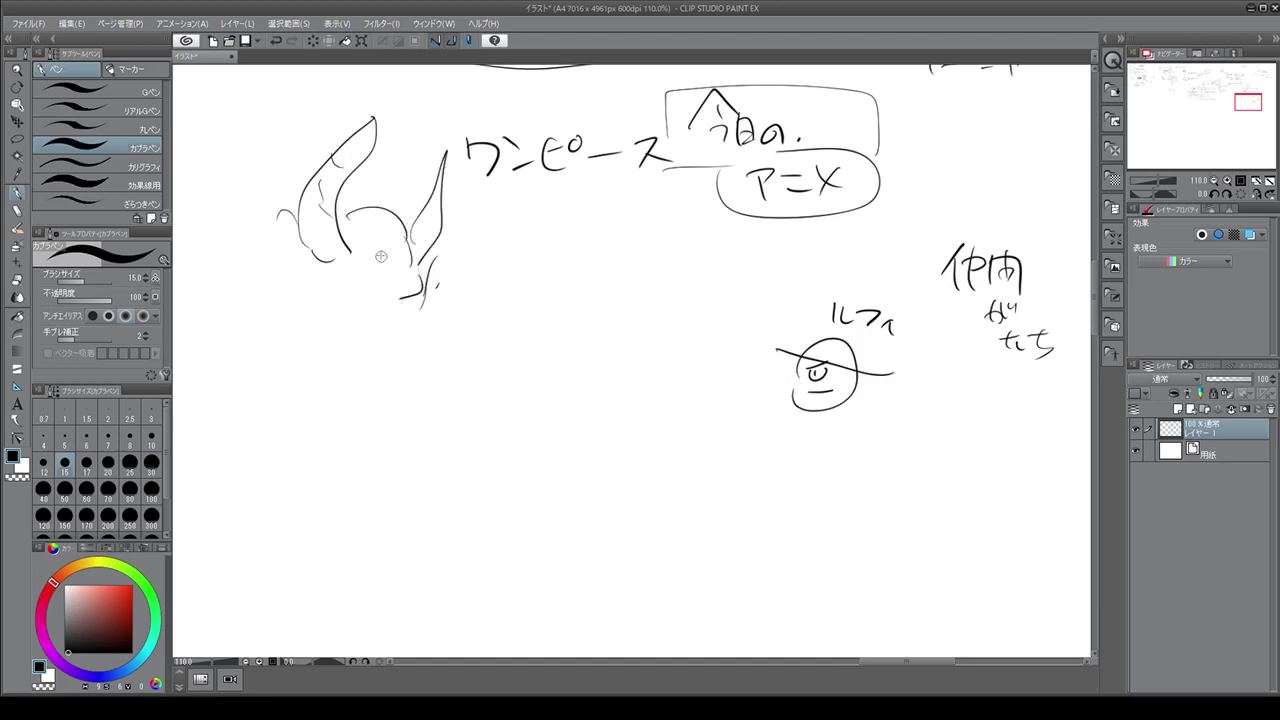
pyautogui.moveTo(380, 256)
pyautogui.mouseDown()
pyautogui.moveTo(408, 276)
pyautogui.moveTo(384, 290)
pyautogui.moveTo(413, 285)
pyautogui.moveTo(419, 311)
pyautogui.moveTo(356, 294)
pyautogui.moveTo(374, 330)
pyautogui.mouseUp()
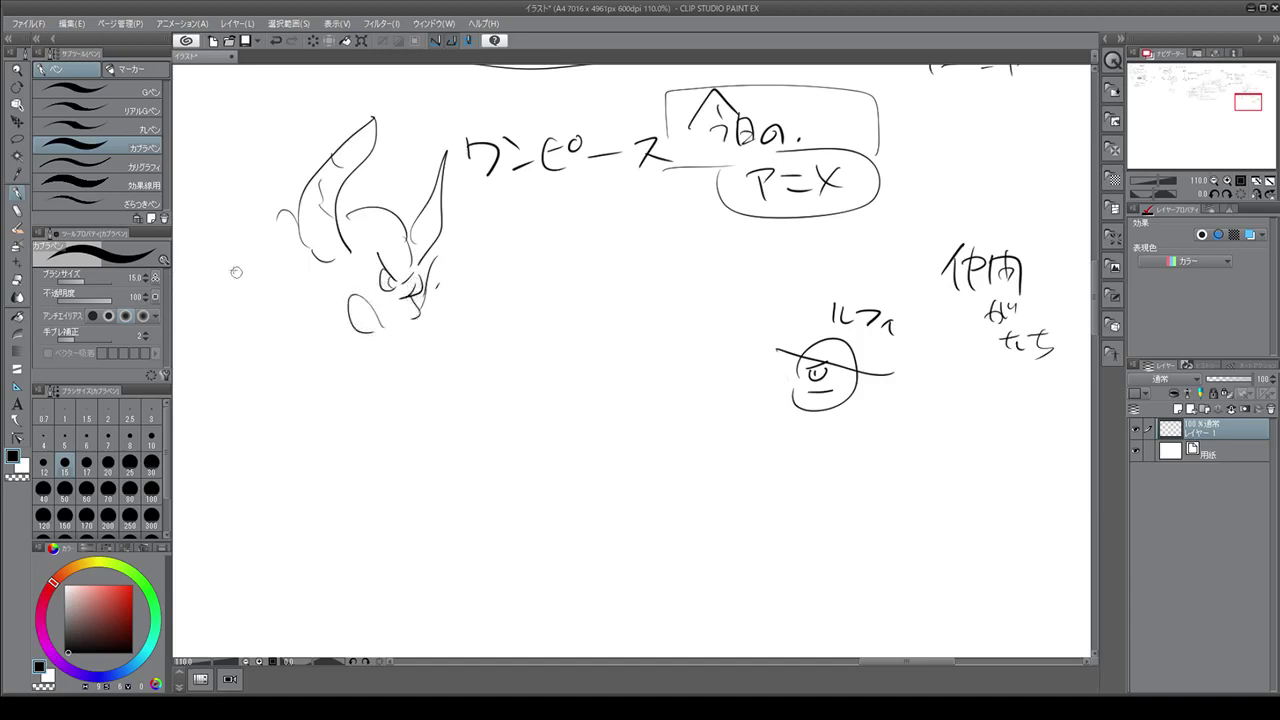
# Sketch the horned creature's large rounded shoulder shape and a long diagonal body line below it
pyautogui.moveTo(222, 272)
pyautogui.mouseDown()
pyautogui.moveTo(228, 364)
pyautogui.moveTo(275, 375)
pyautogui.mouseUp()
pyautogui.moveTo(209, 183)
pyautogui.mouseDown()
pyautogui.moveTo(308, 300)
pyautogui.moveTo(235, 362)
pyautogui.mouseUp()
pyautogui.moveTo(232, 360)
pyautogui.mouseDown()
pyautogui.moveTo(312, 406)
pyautogui.moveTo(408, 565)
pyautogui.mouseUp()
# Sketch rough standing figures below the ルフィ face, and draw a ground line beneath the horned creature
pyautogui.moveTo(842, 450); pyautogui.dragTo(844, 485)
pyautogui.moveTo(888, 427); pyautogui.dragTo(951, 445)
pyautogui.moveTo(872, 468); pyautogui.dragTo(872, 577)
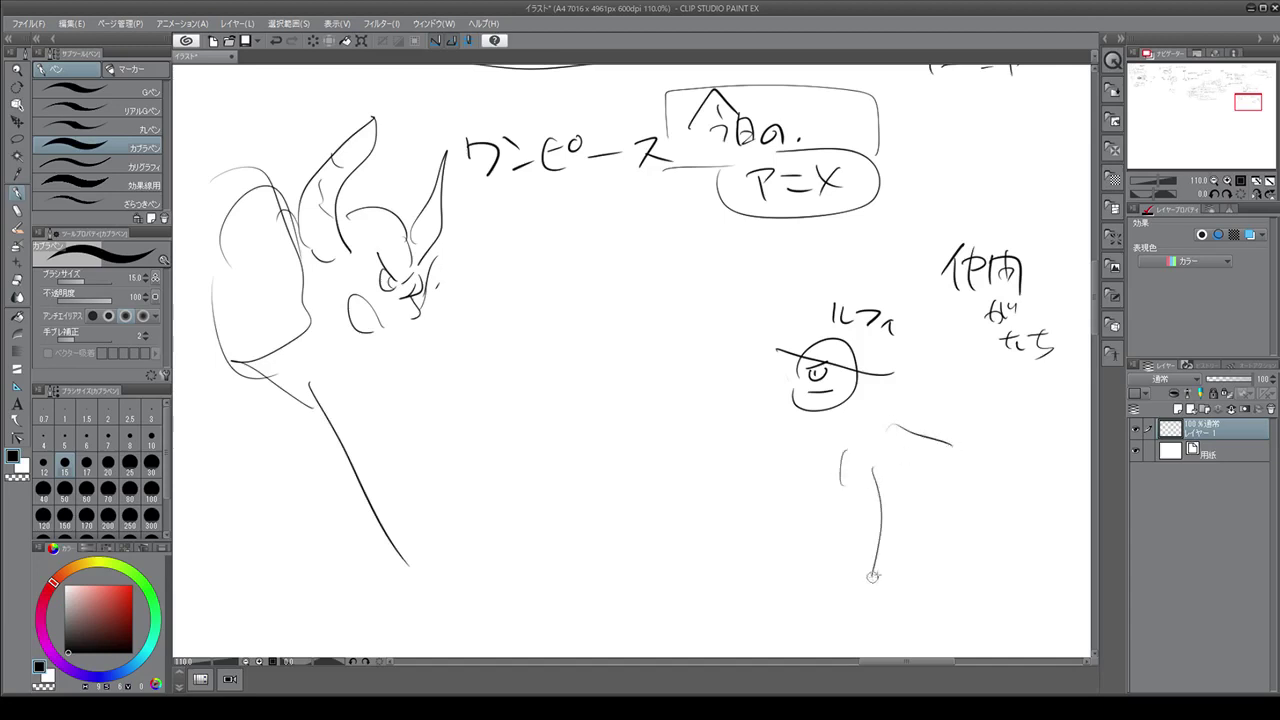
pyautogui.moveTo(975, 491); pyautogui.dragTo(1000, 555)
pyautogui.moveTo(590, 627); pyautogui.dragTo(524, 603)
pyautogui.moveTo(935, 408); pyautogui.dragTo(978, 400)
pyautogui.moveTo(927, 453); pyautogui.dragTo(912, 540)
pyautogui.moveTo(870, 536); pyautogui.dragTo(842, 523)
pyautogui.moveTo(232, 590); pyautogui.dragTo(546, 591)
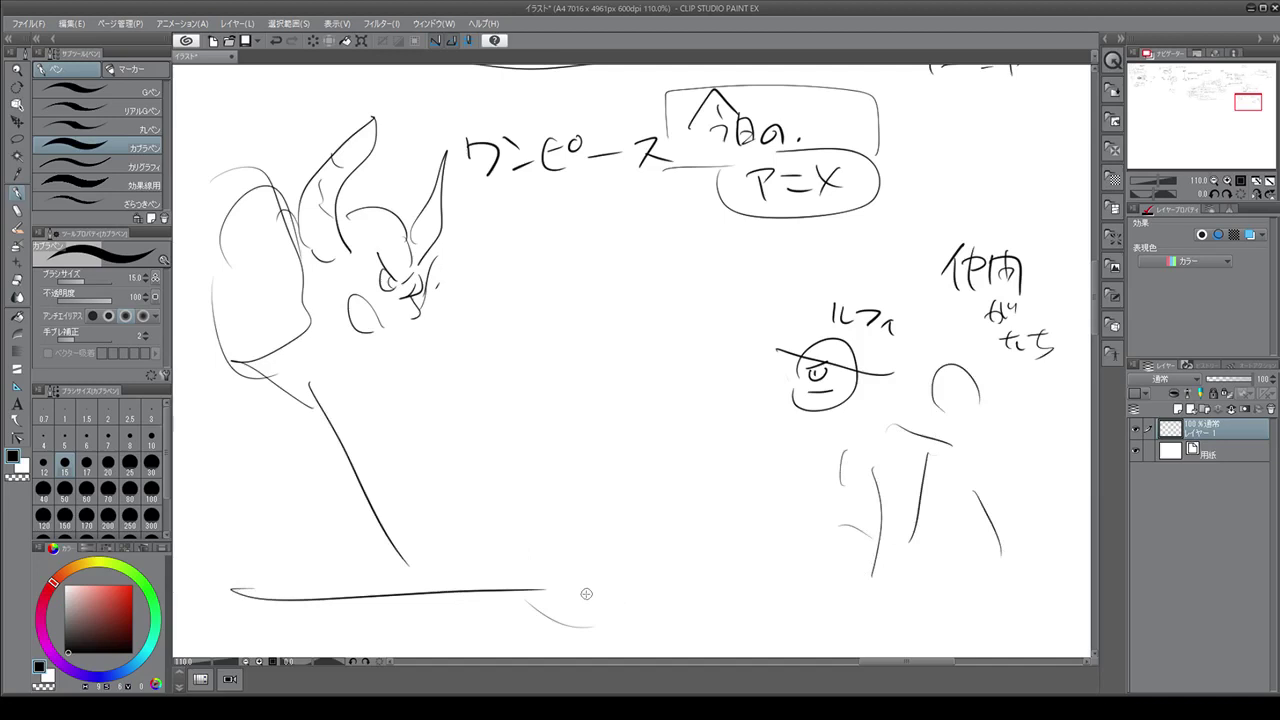
# Paint thick dark red scribbles across the scene between the horned creature and ルフィ with a size 300 brush
pyautogui.click(131, 585)
pyautogui.click(151, 516)
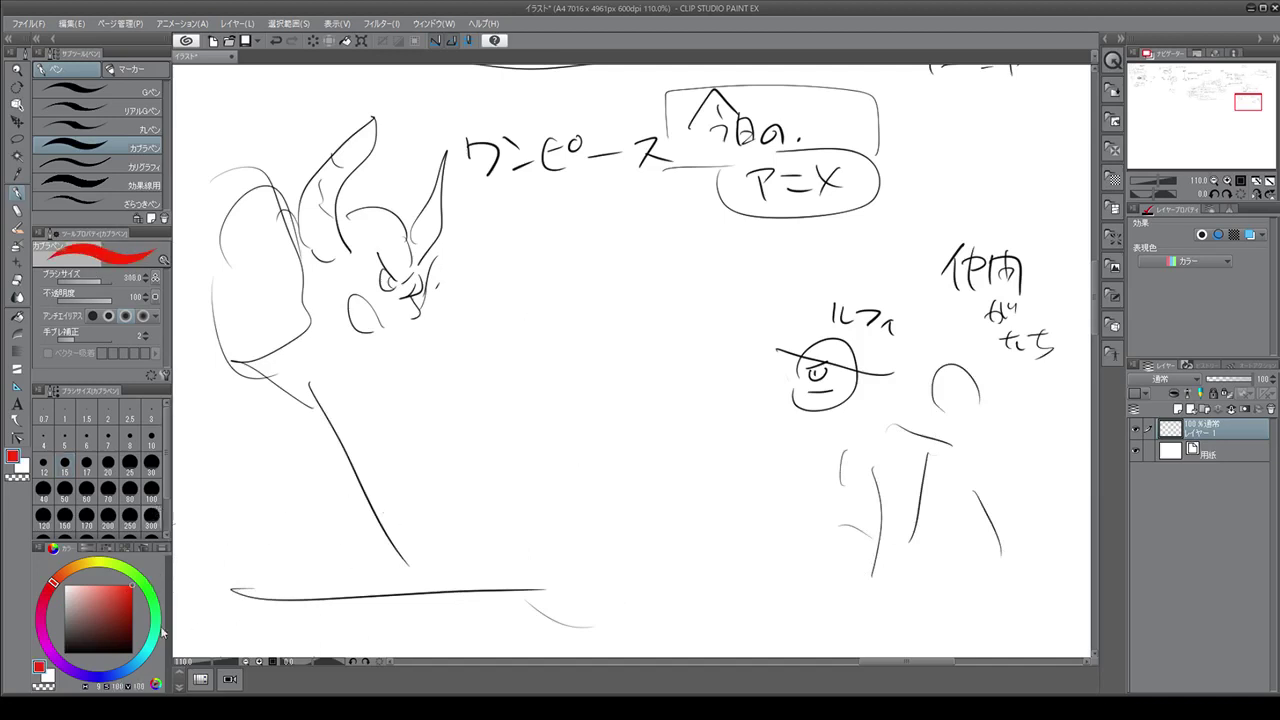
pyautogui.click(131, 605)
pyautogui.moveTo(216, 148)
pyautogui.mouseDown()
pyautogui.moveTo(293, 153)
pyautogui.moveTo(428, 112)
pyautogui.moveTo(400, 190)
pyautogui.mouseUp()
pyautogui.moveTo(490, 240)
pyautogui.mouseDown()
pyautogui.moveTo(514, 229)
pyautogui.moveTo(710, 262)
pyautogui.moveTo(895, 190)
pyautogui.mouseUp()
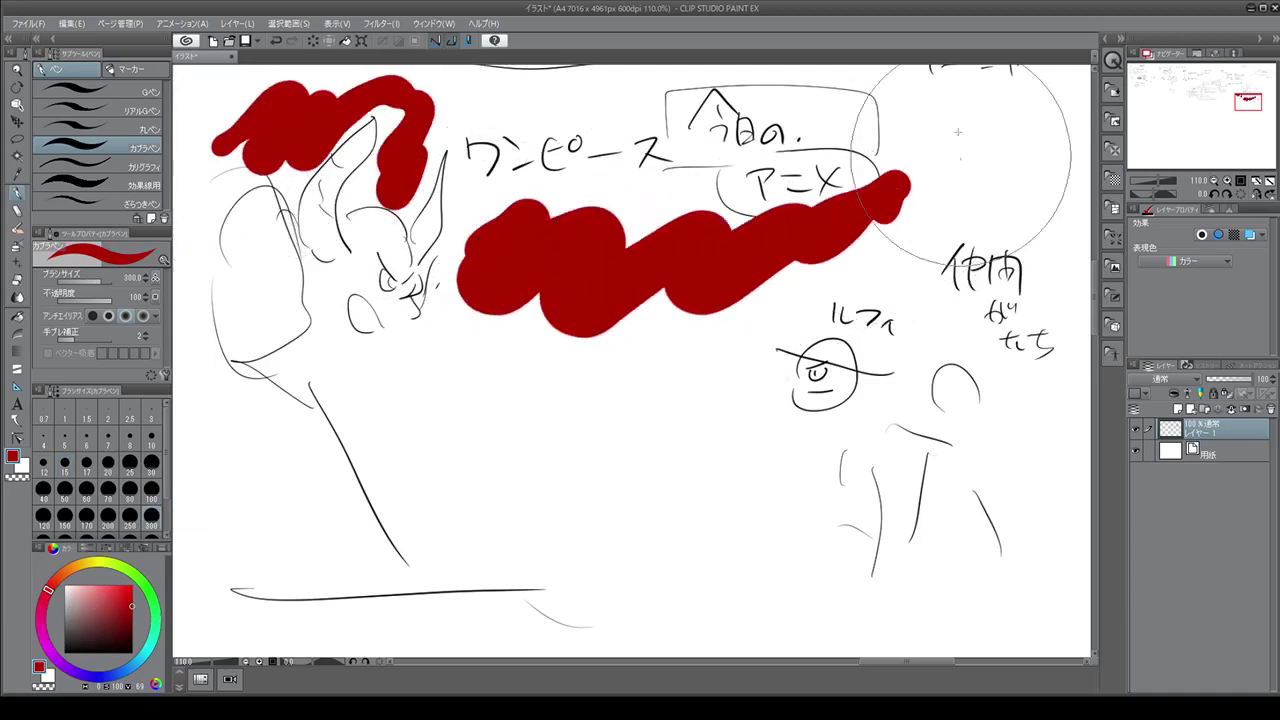
pyautogui.moveTo(957, 131)
pyautogui.mouseDown()
pyautogui.moveTo(1040, 160)
pyautogui.moveTo(686, 300)
pyautogui.moveTo(440, 335)
pyautogui.mouseUp()
pyautogui.moveTo(720, 383); pyautogui.dragTo(455, 383)
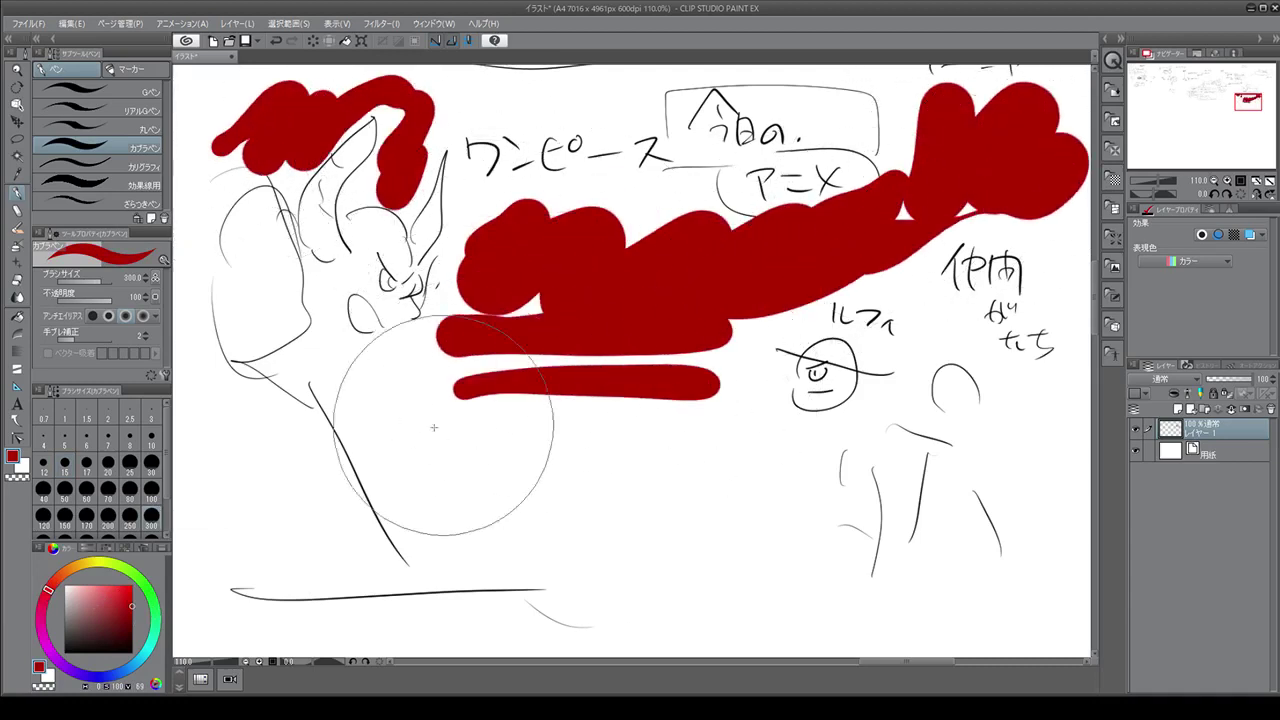
pyautogui.moveTo(434, 430); pyautogui.dragTo(700, 433)
pyautogui.moveTo(500, 500); pyautogui.dragTo(612, 492)
# Paint brighter red scribbles over the centre and along the lower edges of the dark red areas
pyautogui.click(124, 585)
pyautogui.moveTo(428, 349)
pyautogui.mouseDown()
pyautogui.moveTo(694, 382)
pyautogui.moveTo(630, 580)
pyautogui.moveTo(757, 357)
pyautogui.moveTo(650, 530)
pyautogui.mouseUp()
pyautogui.moveTo(338, 358); pyautogui.dragTo(404, 360)
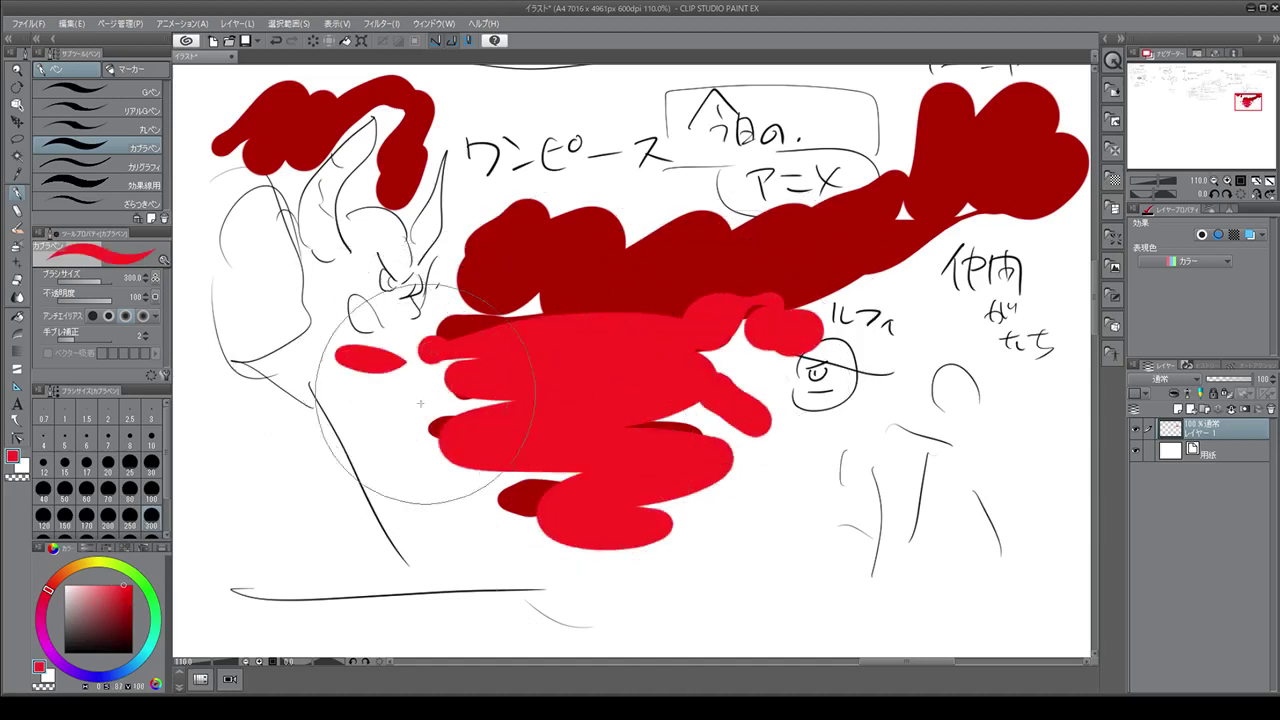
pyautogui.moveTo(420, 405); pyautogui.dragTo(462, 568)
pyautogui.moveTo(885, 268)
pyautogui.mouseDown()
pyautogui.moveTo(995, 200)
pyautogui.moveTo(980, 207)
pyautogui.mouseUp()
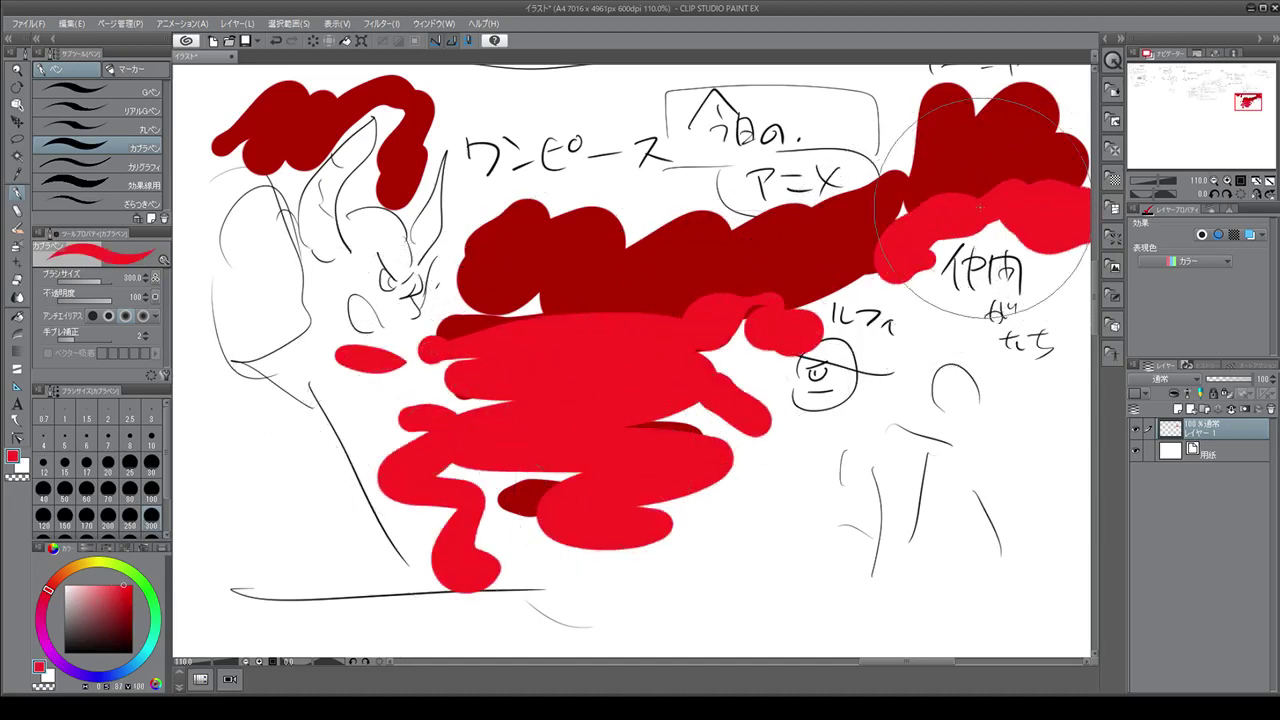
pyautogui.moveTo(302, 160); pyautogui.dragTo(195, 172)
pyautogui.moveTo(400, 148); pyautogui.dragTo(372, 200)
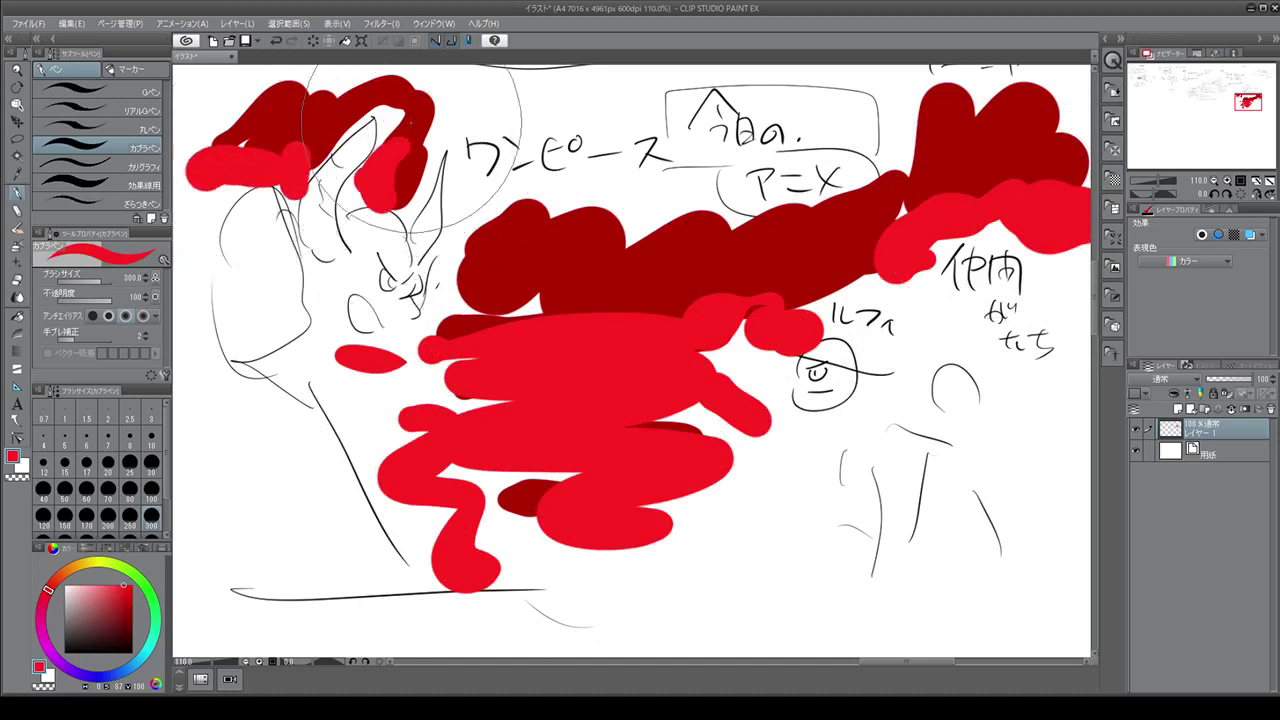
# Handwrite ラダーン祭り in dark red below the standing figures with a size 30 brush
pyautogui.click(131, 601)
pyautogui.click(151, 462)
pyautogui.moveTo(762, 575); pyautogui.dragTo(791, 575)
pyautogui.moveTo(765, 595)
pyautogui.mouseDown()
pyautogui.moveTo(797, 594)
pyautogui.moveTo(784, 621)
pyautogui.mouseUp()
pyautogui.moveTo(823, 568); pyautogui.dragTo(811, 594)
pyautogui.moveTo(821, 578)
pyautogui.mouseDown()
pyautogui.moveTo(822, 618)
pyautogui.moveTo(843, 602)
pyautogui.mouseUp()
pyautogui.moveTo(855, 574); pyautogui.dragTo(857, 583)
pyautogui.moveTo(862, 577); pyautogui.dragTo(864, 586)
pyautogui.moveTo(934, 614)
pyautogui.mouseDown()
pyautogui.moveTo(997, 571)
pyautogui.moveTo(987, 589)
pyautogui.moveTo(1033, 599)
pyautogui.moveTo(997, 622)
pyautogui.moveTo(1048, 640)
pyautogui.mouseUp()
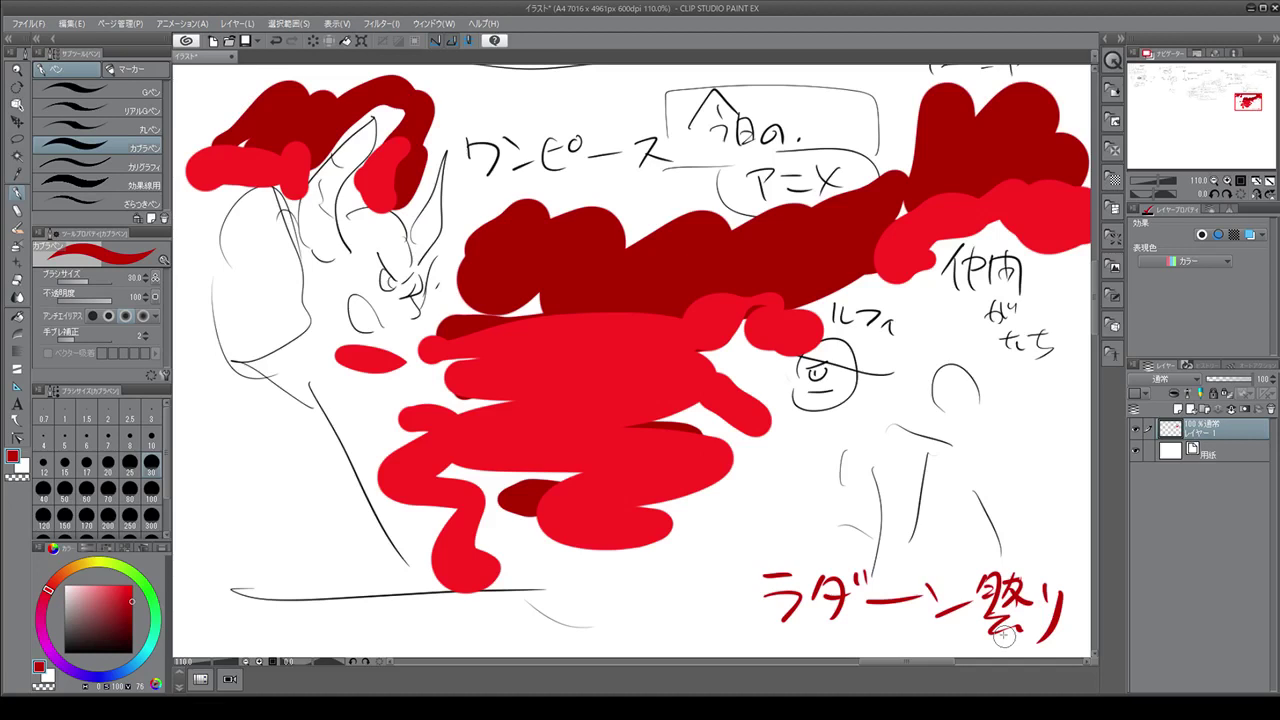
# Redraw ルフィ in thick black with a hat, body and outstretched fist, and underline ワンピース
pyautogui.moveTo(810, 356)
pyautogui.mouseDown()
pyautogui.moveTo(780, 350)
pyautogui.moveTo(857, 356)
pyautogui.mouseUp()
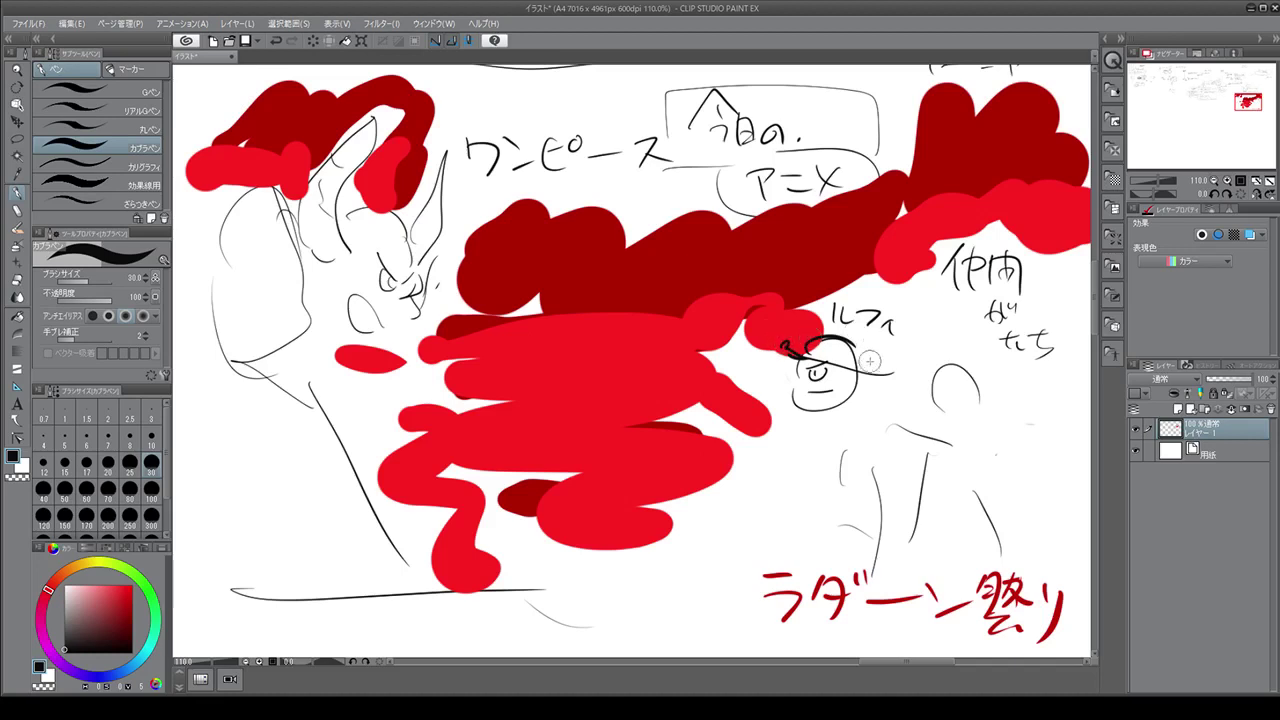
pyautogui.moveTo(871, 361)
pyautogui.mouseDown()
pyautogui.moveTo(858, 370)
pyautogui.moveTo(897, 372)
pyautogui.mouseUp()
pyautogui.moveTo(458, 200); pyautogui.dragTo(690, 193)
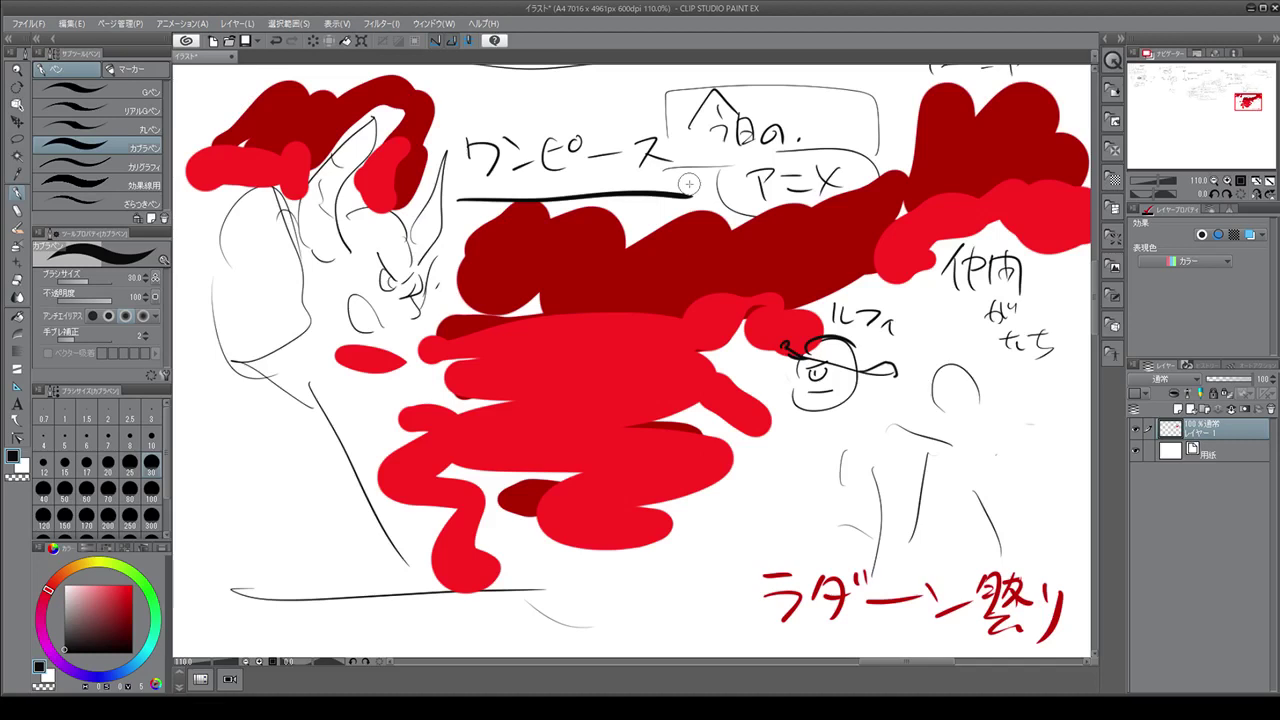
pyautogui.moveTo(788, 405)
pyautogui.mouseDown()
pyautogui.moveTo(711, 363)
pyautogui.moveTo(694, 339)
pyautogui.moveTo(690, 378)
pyautogui.moveTo(783, 421)
pyautogui.mouseUp()
pyautogui.moveTo(860, 398)
pyautogui.mouseDown()
pyautogui.moveTo(882, 419)
pyautogui.moveTo(848, 405)
pyautogui.moveTo(878, 425)
pyautogui.moveTo(863, 440)
pyautogui.moveTo(870, 458)
pyautogui.moveTo(851, 458)
pyautogui.moveTo(843, 405)
pyautogui.moveTo(804, 459)
pyautogui.moveTo(823, 444)
pyautogui.moveTo(833, 472)
pyautogui.moveTo(822, 386)
pyautogui.mouseUp()
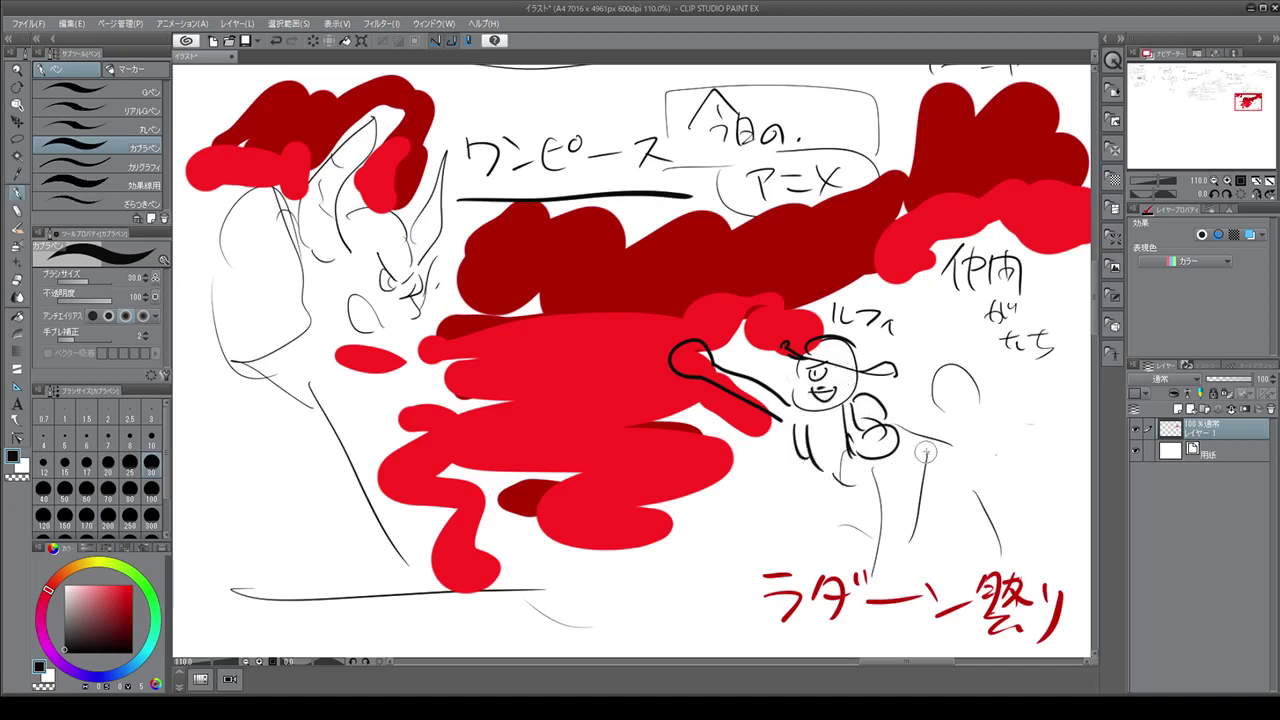
# Handwrite 音楽がかかる in black over the standing figures and draw curved lines above and below it
pyautogui.moveTo(914, 458)
pyautogui.mouseDown()
pyautogui.moveTo(930, 462)
pyautogui.moveTo(920, 490)
pyautogui.moveTo(945, 455)
pyautogui.moveTo(965, 462)
pyautogui.moveTo(953, 476)
pyautogui.moveTo(986, 484)
pyautogui.moveTo(1006, 470)
pyautogui.moveTo(1042, 500)
pyautogui.moveTo(1072, 500)
pyautogui.mouseUp()
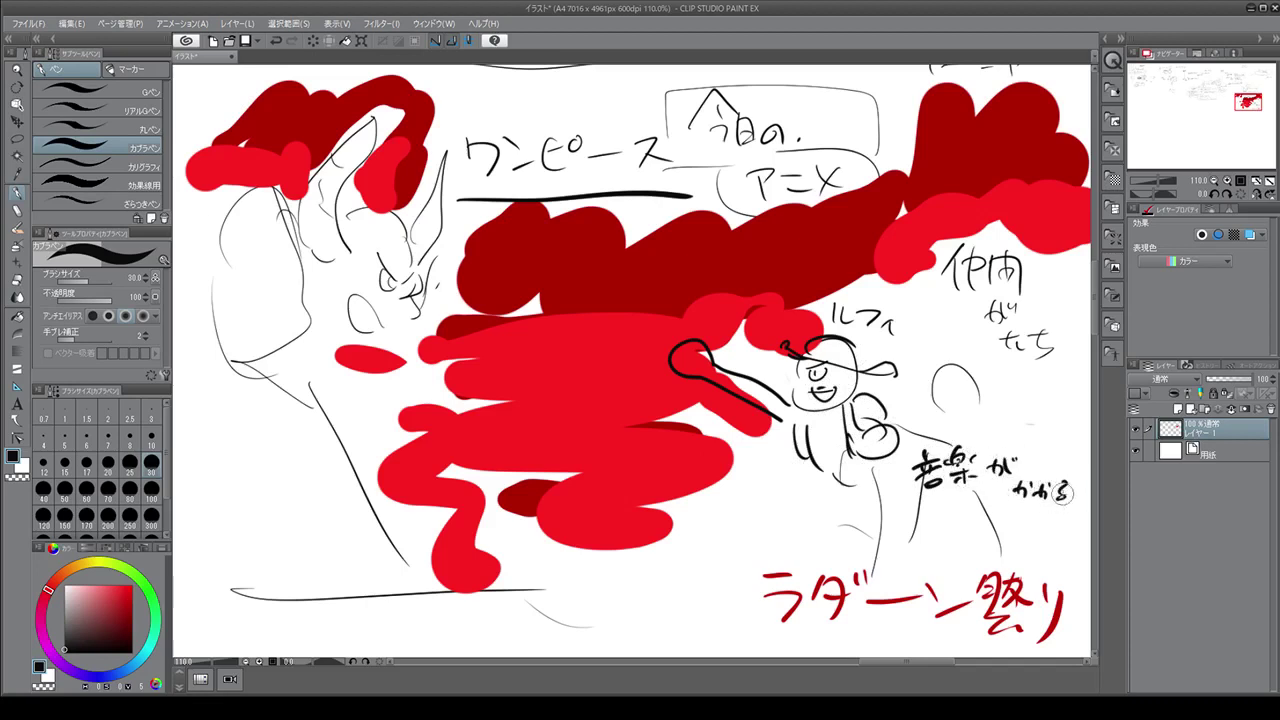
pyautogui.moveTo(894, 488); pyautogui.dragTo(1078, 508)
pyautogui.moveTo(932, 432); pyautogui.dragTo(1076, 419)
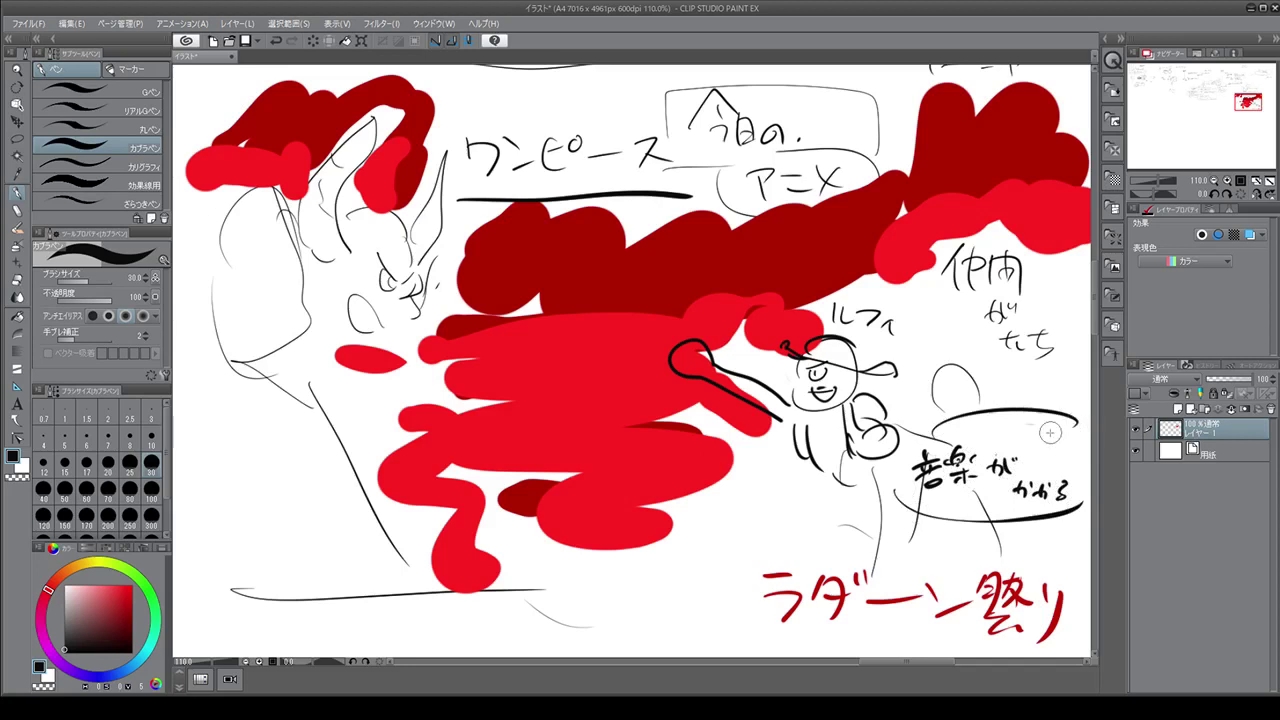
# Handwrite 初期のOP in black above ラダーン祭り and enclose it in corner brackets
pyautogui.moveTo(788, 505)
pyautogui.mouseDown()
pyautogui.moveTo(794, 539)
pyautogui.moveTo(830, 518)
pyautogui.mouseUp()
pyautogui.moveTo(828, 518); pyautogui.dragTo(822, 548)
pyautogui.moveTo(828, 510)
pyautogui.mouseDown()
pyautogui.moveTo(832, 546)
pyautogui.moveTo(846, 530)
pyautogui.moveTo(852, 548)
pyautogui.moveTo(913, 530)
pyautogui.moveTo(900, 530)
pyautogui.mouseUp()
pyautogui.moveTo(929, 528); pyautogui.dragTo(932, 546)
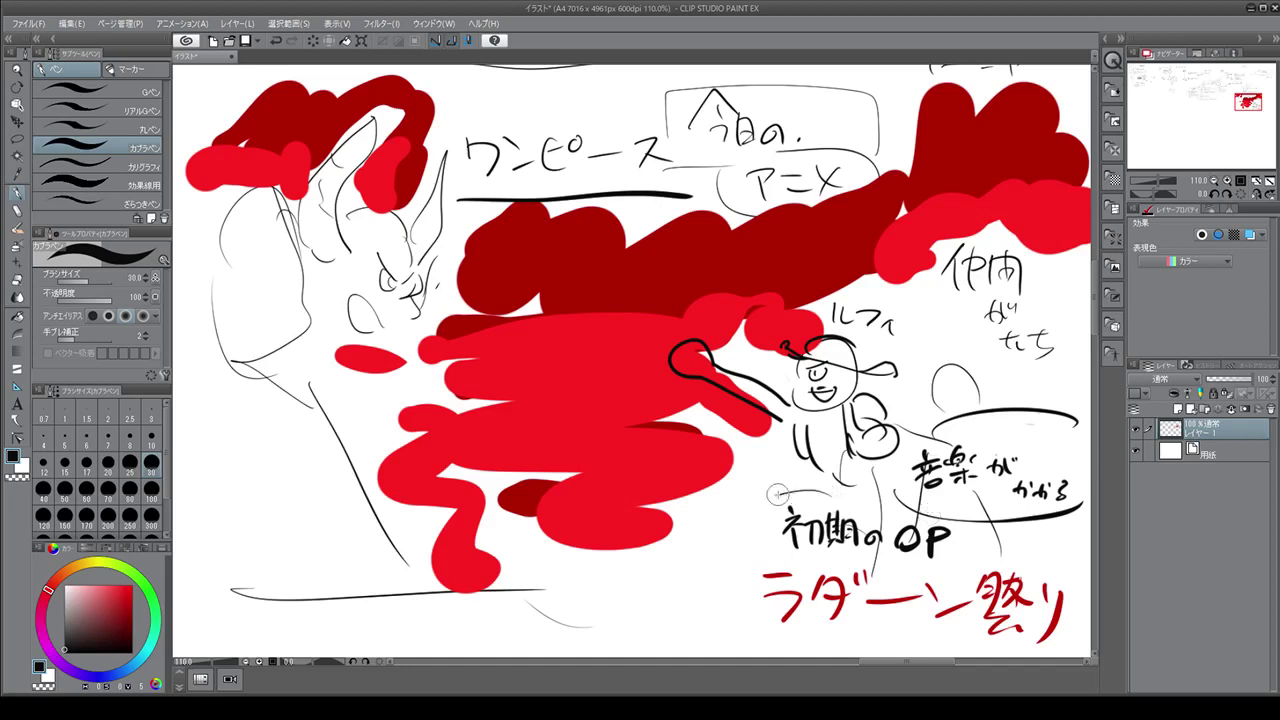
pyautogui.moveTo(795, 491); pyautogui.dragTo(781, 555)
pyautogui.moveTo(975, 514); pyautogui.dragTo(962, 557)
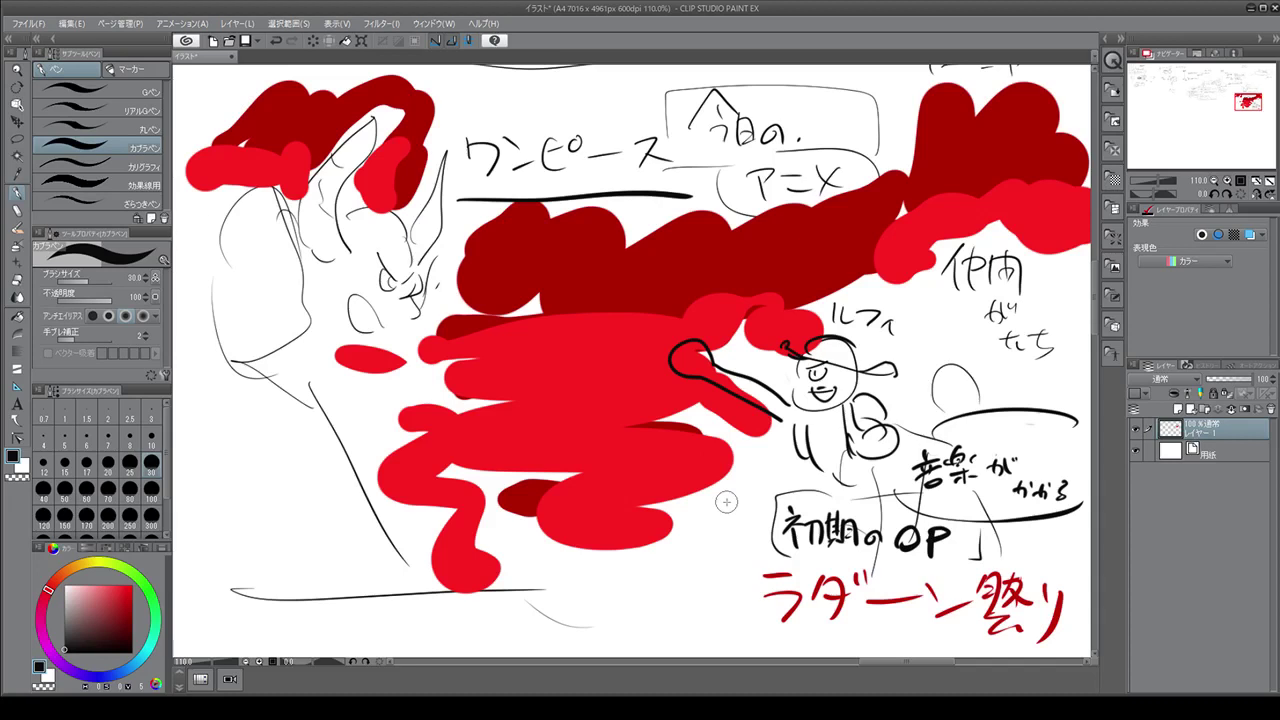
pyautogui.moveTo(480, 218); pyautogui.dragTo(690, 212)
# On a blank area below the red scribbles, sketch a masked figure's goggled head, collar, chest and one gloved arm
pyautogui.moveTo(1097, 278); pyautogui.dragTo(1087, 343)
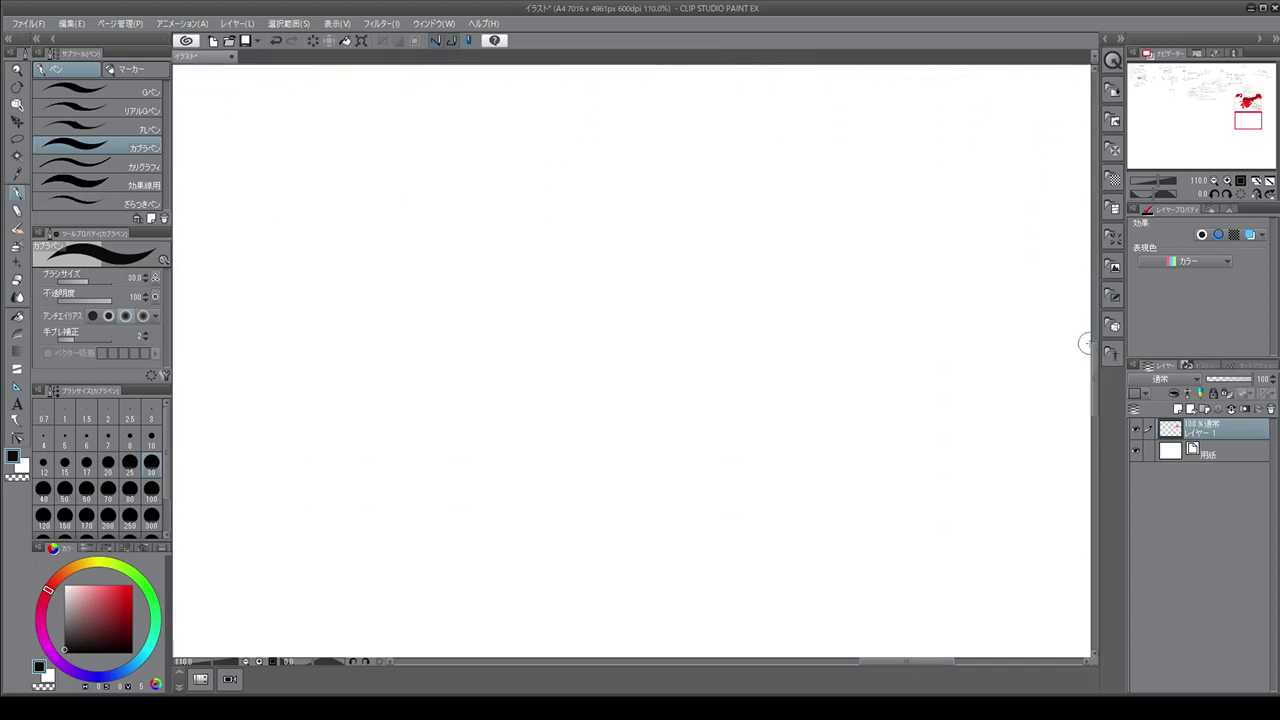
pyautogui.moveTo(754, 215)
pyautogui.mouseDown()
pyautogui.moveTo(820, 186)
pyautogui.moveTo(823, 157)
pyautogui.mouseUp()
pyautogui.moveTo(783, 220)
pyautogui.mouseDown()
pyautogui.moveTo(816, 202)
pyautogui.moveTo(778, 233)
pyautogui.moveTo(756, 217)
pyautogui.moveTo(767, 235)
pyautogui.moveTo(757, 209)
pyautogui.moveTo(829, 204)
pyautogui.moveTo(809, 243)
pyautogui.moveTo(765, 245)
pyautogui.moveTo(803, 156)
pyautogui.moveTo(856, 215)
pyautogui.moveTo(852, 242)
pyautogui.moveTo(810, 266)
pyautogui.moveTo(831, 255)
pyautogui.moveTo(846, 279)
pyautogui.moveTo(802, 301)
pyautogui.moveTo(777, 289)
pyautogui.moveTo(785, 326)
pyautogui.moveTo(823, 300)
pyautogui.moveTo(869, 305)
pyautogui.moveTo(750, 364)
pyautogui.moveTo(892, 285)
pyautogui.moveTo(896, 381)
pyautogui.moveTo(927, 365)
pyautogui.moveTo(894, 470)
pyautogui.moveTo(937, 452)
pyautogui.moveTo(909, 435)
pyautogui.moveTo(929, 465)
pyautogui.moveTo(897, 492)
pyautogui.moveTo(903, 509)
pyautogui.moveTo(890, 516)
pyautogui.moveTo(900, 545)
pyautogui.mouseUp()
pyautogui.moveTo(866, 360); pyautogui.dragTo(838, 430)
pyautogui.moveTo(749, 385); pyautogui.dragTo(745, 452)
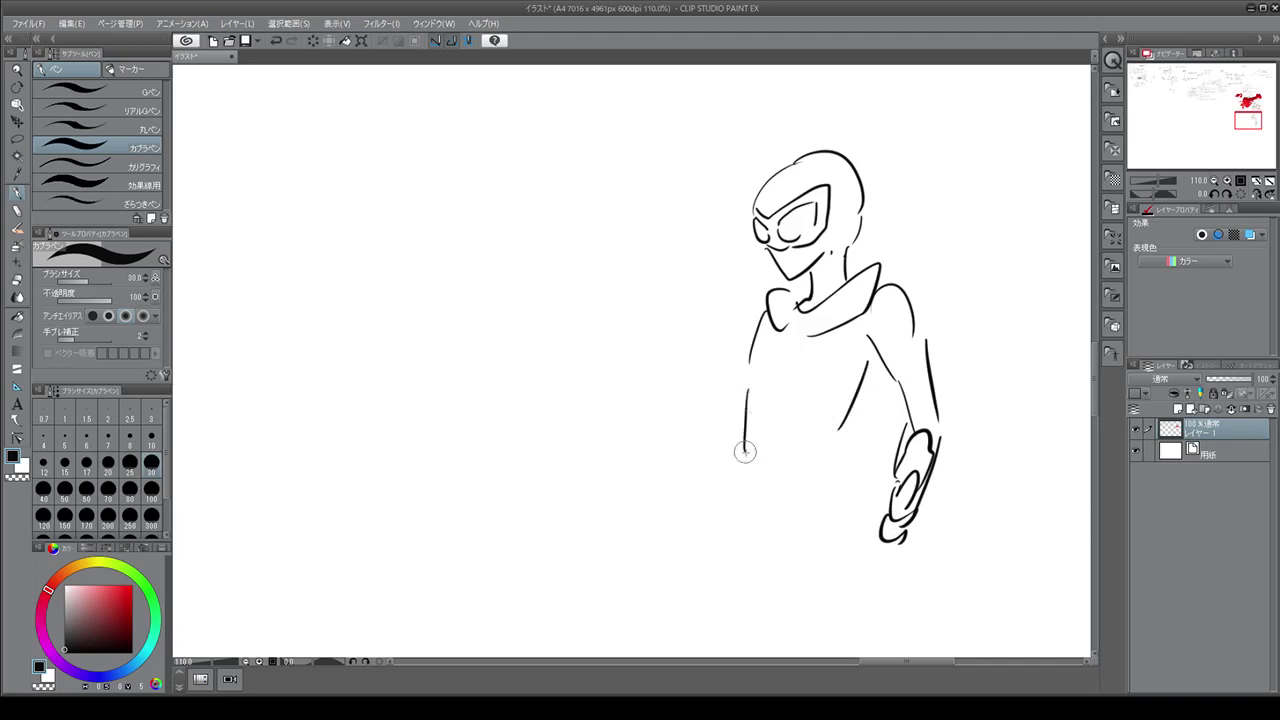
pyautogui.moveTo(805, 360); pyautogui.dragTo(845, 355)
pyautogui.moveTo(756, 338); pyautogui.dragTo(760, 378)
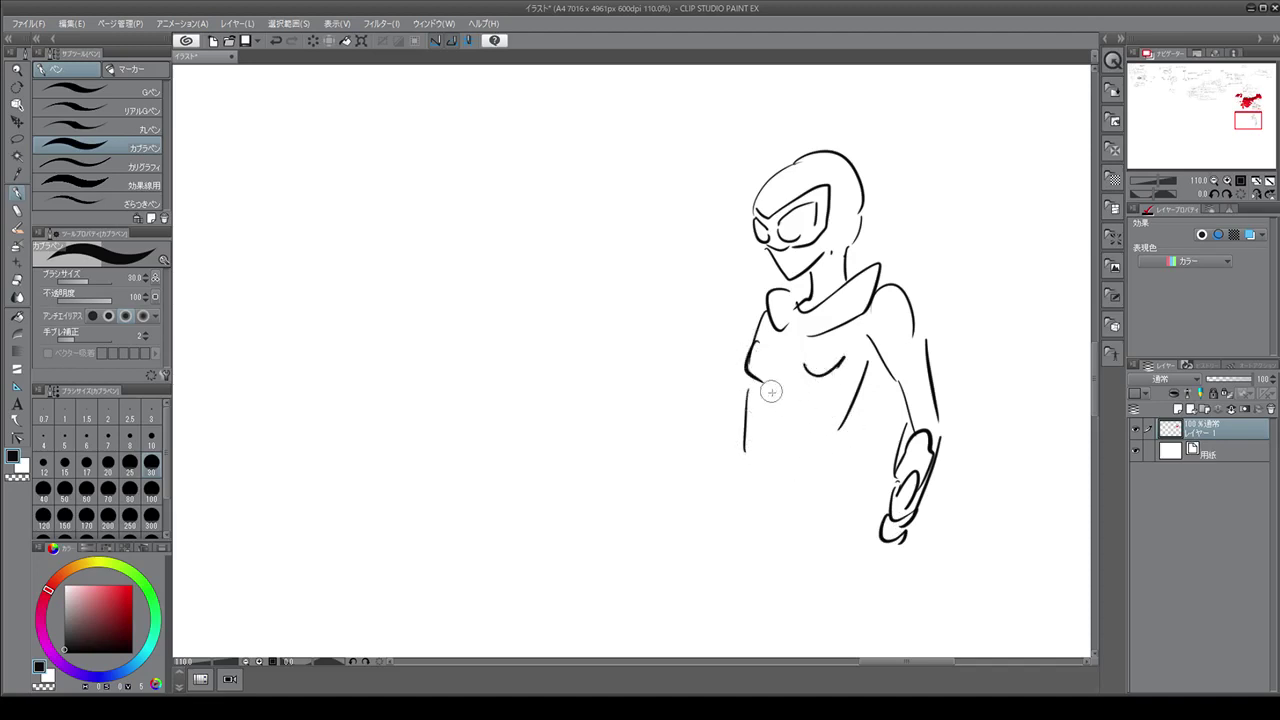
# Sketch a round-faced snake with two eyes, a small mouth, a tongue and a curved body beside the masked figure
pyautogui.moveTo(567, 462)
pyautogui.mouseDown()
pyautogui.moveTo(694, 471)
pyautogui.moveTo(600, 508)
pyautogui.mouseUp()
pyautogui.moveTo(598, 448); pyautogui.dragTo(614, 446)
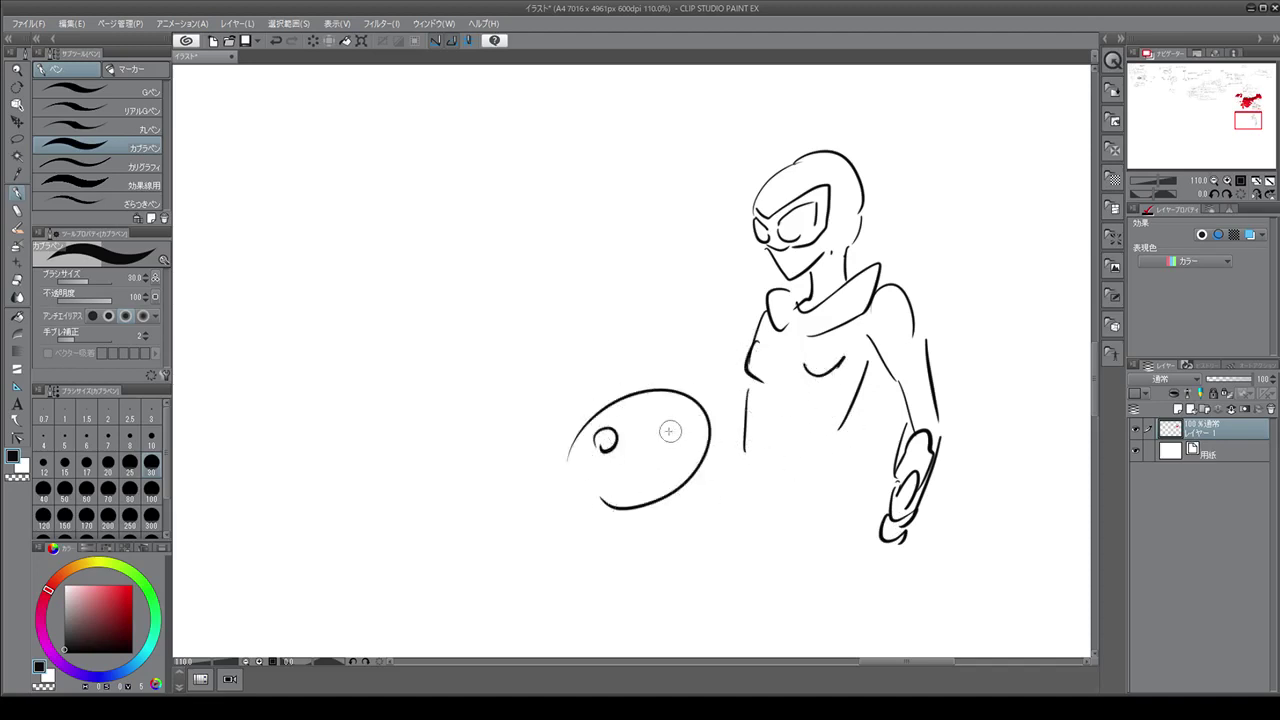
pyautogui.moveTo(668, 410); pyautogui.dragTo(666, 411)
pyautogui.moveTo(629, 470)
pyautogui.mouseDown()
pyautogui.moveTo(659, 467)
pyautogui.moveTo(664, 534)
pyautogui.mouseUp()
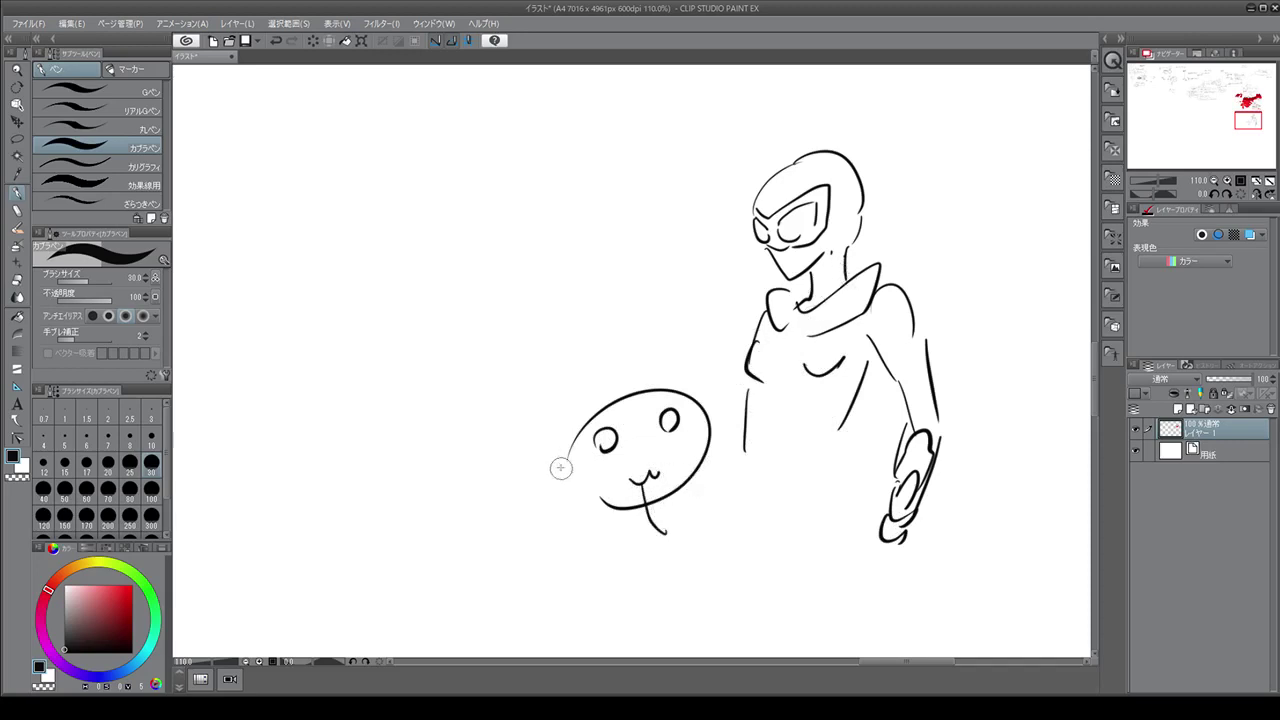
pyautogui.moveTo(561, 467); pyautogui.dragTo(615, 604)
pyautogui.moveTo(679, 491); pyautogui.dragTo(677, 580)
pyautogui.moveTo(588, 520); pyautogui.dragTo(610, 598)
# Draw the masked figure's other arm, abdomen lines, waist, hips and upper thighs
pyautogui.moveTo(752, 322); pyautogui.dragTo(718, 420)
pyautogui.moveTo(829, 443); pyautogui.dragTo(840, 472)
pyautogui.moveTo(748, 440); pyautogui.dragTo(752, 497)
pyautogui.moveTo(822, 452); pyautogui.dragTo(808, 492)
pyautogui.moveTo(838, 390); pyautogui.dragTo(812, 412)
pyautogui.moveTo(834, 428)
pyautogui.mouseDown()
pyautogui.moveTo(810, 448)
pyautogui.moveTo(777, 529)
pyautogui.moveTo(828, 482)
pyautogui.mouseUp()
pyautogui.moveTo(836, 478); pyautogui.dragTo(852, 518)
pyautogui.moveTo(728, 508); pyautogui.dragTo(740, 560)
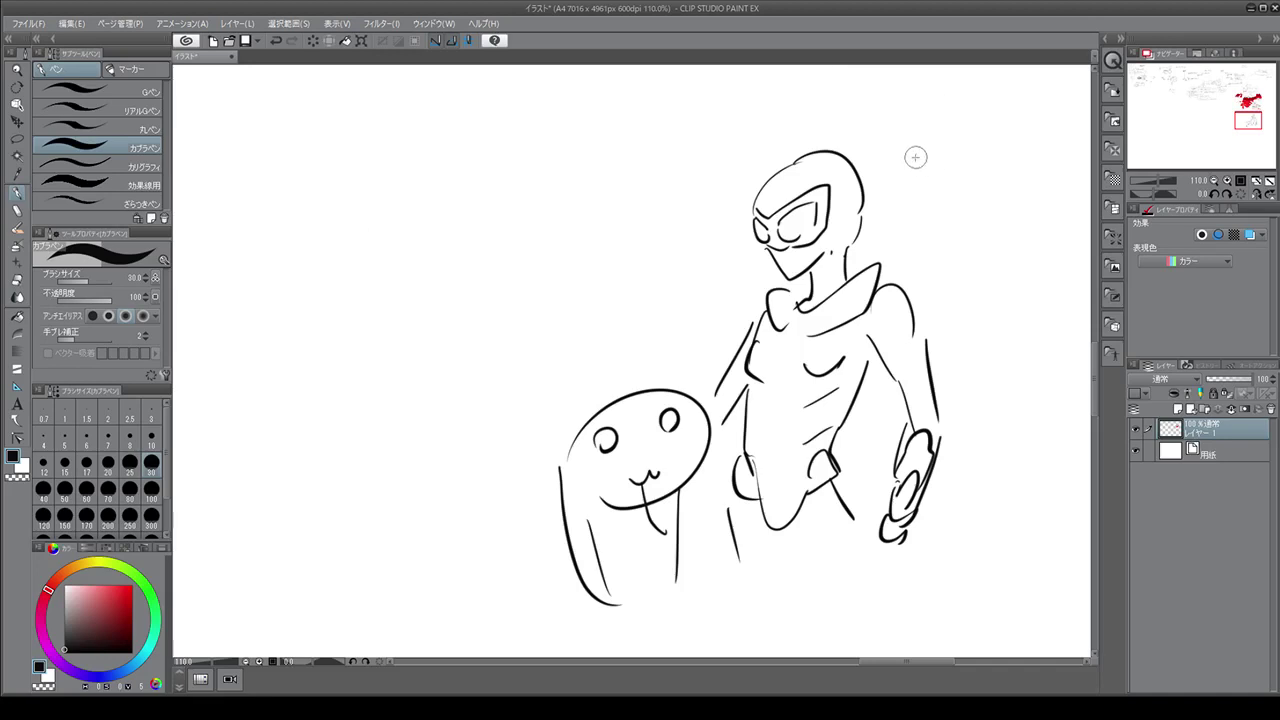
# Handwrite ヘビ女 and ヘビライダー beside the masked figure and draw slanted ground lines on both sides of the sketch
pyautogui.moveTo(908, 176)
pyautogui.mouseDown()
pyautogui.moveTo(952, 170)
pyautogui.moveTo(975, 150)
pyautogui.moveTo(982, 172)
pyautogui.mouseUp()
pyautogui.moveTo(984, 140); pyautogui.dragTo(987, 151)
pyautogui.moveTo(990, 138)
pyautogui.mouseDown()
pyautogui.moveTo(1000, 213)
pyautogui.moveTo(985, 213)
pyautogui.mouseUp()
pyautogui.moveTo(978, 200); pyautogui.dragTo(1008, 198)
pyautogui.moveTo(922, 253)
pyautogui.mouseDown()
pyautogui.moveTo(970, 258)
pyautogui.moveTo(966, 238)
pyautogui.mouseUp()
pyautogui.moveTo(964, 276)
pyautogui.mouseDown()
pyautogui.moveTo(982, 298)
pyautogui.moveTo(1022, 292)
pyautogui.mouseUp()
pyautogui.moveTo(1030, 262); pyautogui.dragTo(1062, 282)
pyautogui.moveTo(945, 518); pyautogui.dragTo(1072, 487)
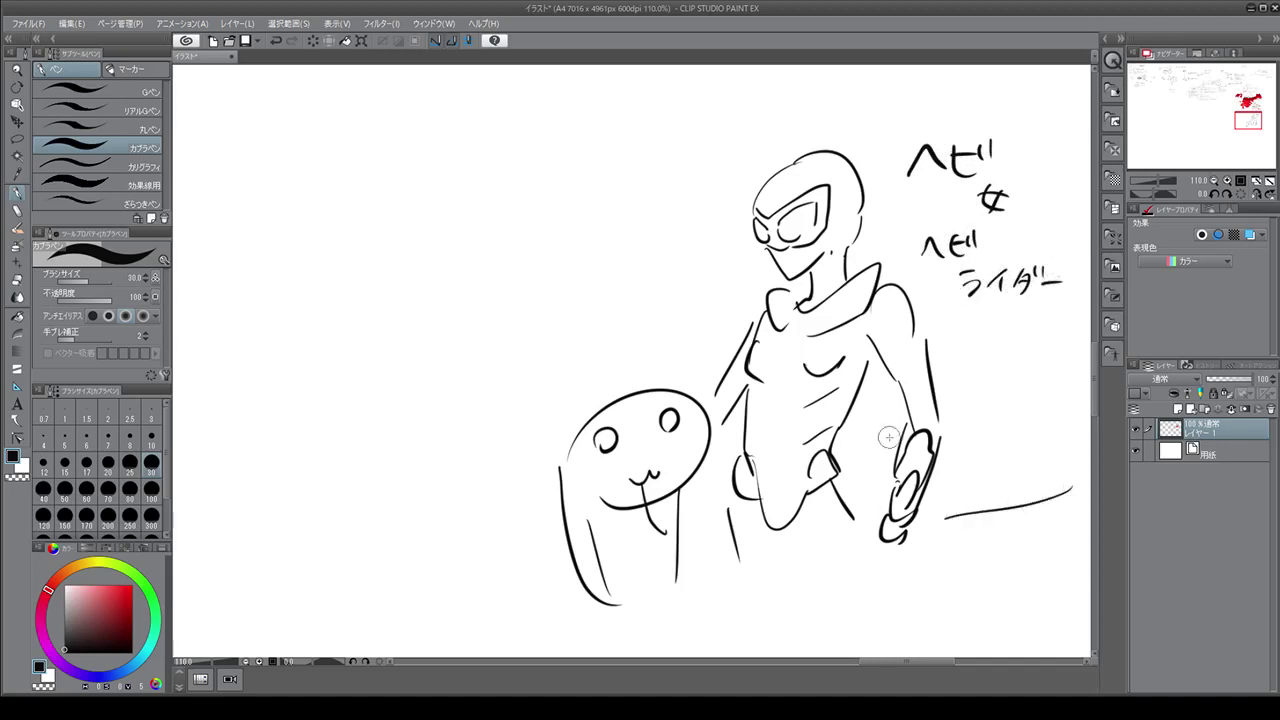
pyautogui.moveTo(555, 562); pyautogui.dragTo(290, 617)
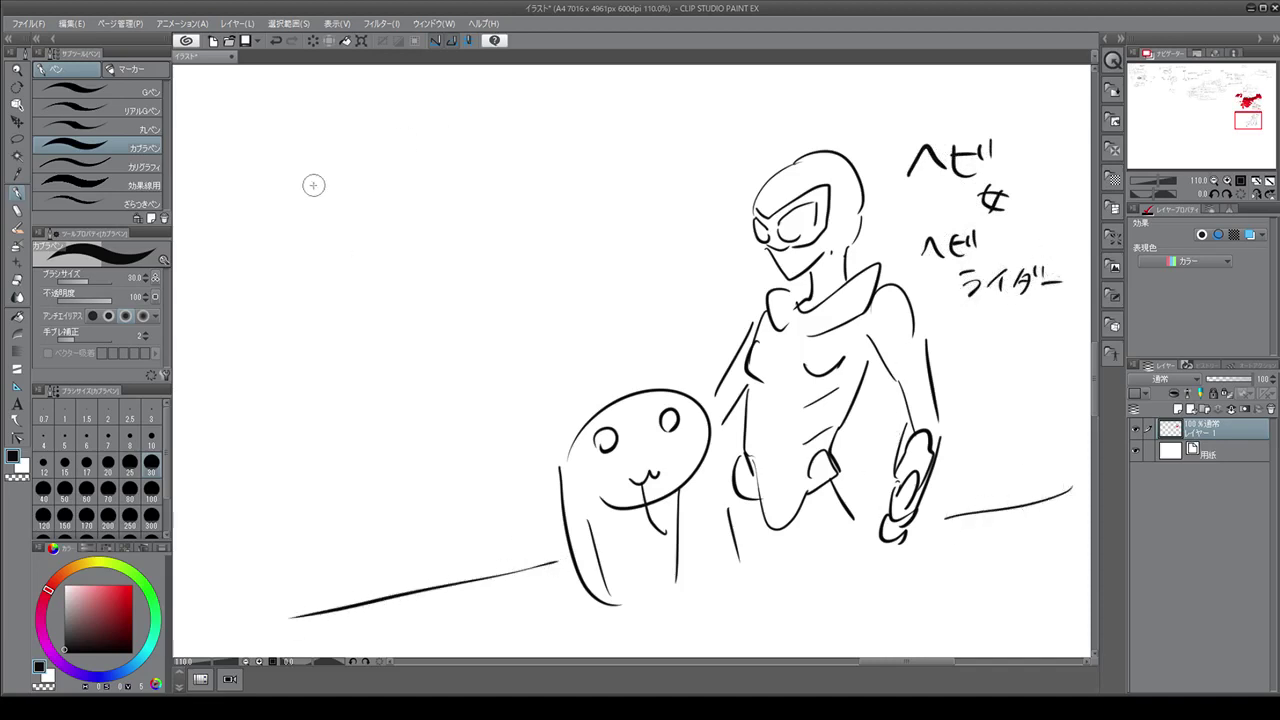
# Sketch a second character's horned head with eyes, mouth and jaw in the empty space beyond the snake
pyautogui.moveTo(298, 182); pyautogui.dragTo(402, 184)
pyautogui.moveTo(307, 228); pyautogui.dragTo(406, 208)
pyautogui.moveTo(297, 140)
pyautogui.mouseDown()
pyautogui.moveTo(316, 77)
pyautogui.moveTo(322, 120)
pyautogui.mouseUp()
pyautogui.moveTo(333, 118)
pyautogui.mouseDown()
pyautogui.moveTo(306, 146)
pyautogui.moveTo(370, 188)
pyautogui.moveTo(333, 183)
pyautogui.moveTo(343, 202)
pyautogui.moveTo(380, 198)
pyautogui.moveTo(399, 155)
pyautogui.moveTo(386, 212)
pyautogui.mouseUp()
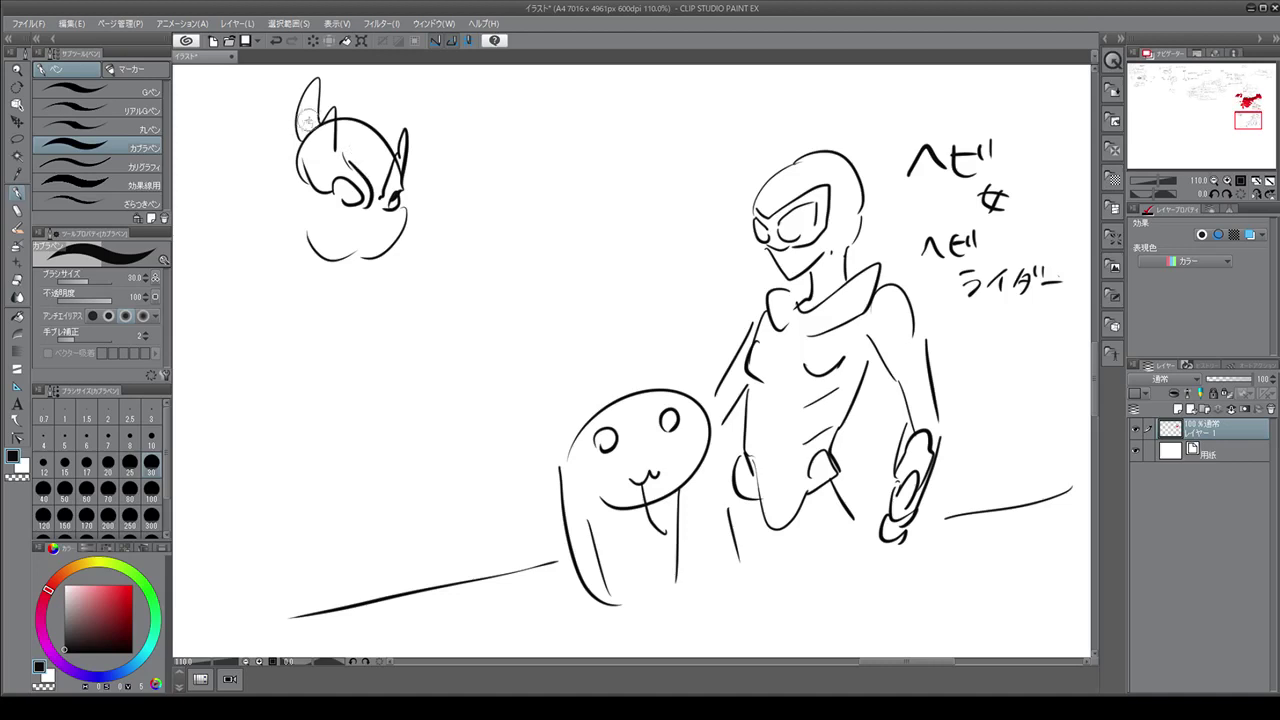
pyautogui.moveTo(312, 120); pyautogui.dragTo(372, 128)
pyautogui.moveTo(296, 166)
pyautogui.mouseDown()
pyautogui.moveTo(303, 222)
pyautogui.moveTo(360, 240)
pyautogui.moveTo(398, 218)
pyautogui.moveTo(366, 238)
pyautogui.moveTo(362, 274)
pyautogui.mouseUp()
pyautogui.moveTo(318, 262); pyautogui.dragTo(366, 272)
# Give the horned character a neck, a fluffy collar, chest outlines and one arm line
pyautogui.moveTo(306, 162)
pyautogui.mouseDown()
pyautogui.moveTo(284, 216)
pyautogui.moveTo(268, 165)
pyautogui.moveTo(284, 200)
pyautogui.mouseUp()
pyautogui.moveTo(286, 192); pyautogui.dragTo(302, 300)
pyautogui.moveTo(330, 266); pyautogui.dragTo(352, 304)
pyautogui.moveTo(284, 244)
pyautogui.mouseDown()
pyautogui.moveTo(285, 280)
pyautogui.moveTo(236, 257)
pyautogui.moveTo(290, 360)
pyautogui.mouseUp()
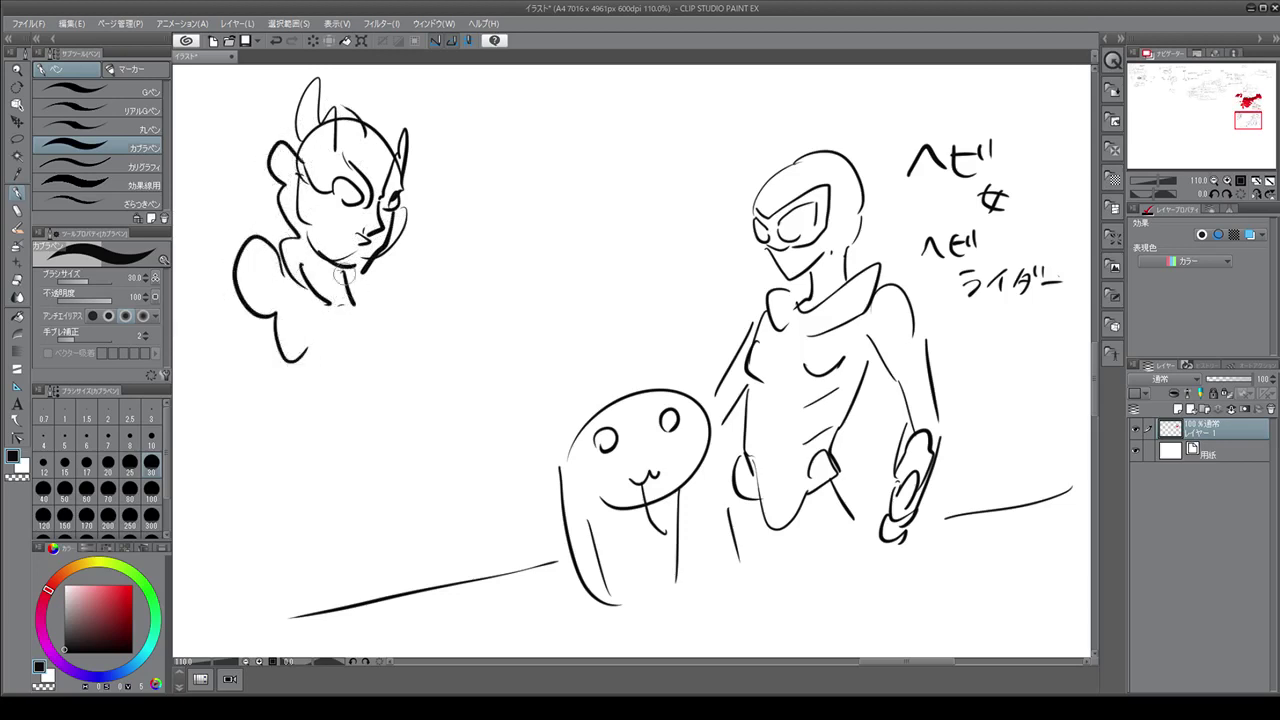
pyautogui.moveTo(288, 188)
pyautogui.mouseDown()
pyautogui.moveTo(226, 212)
pyautogui.moveTo(258, 304)
pyautogui.mouseUp()
pyautogui.moveTo(406, 250)
pyautogui.mouseDown()
pyautogui.moveTo(420, 348)
pyautogui.moveTo(352, 408)
pyautogui.mouseUp()
pyautogui.moveTo(232, 346); pyautogui.dragTo(264, 450)
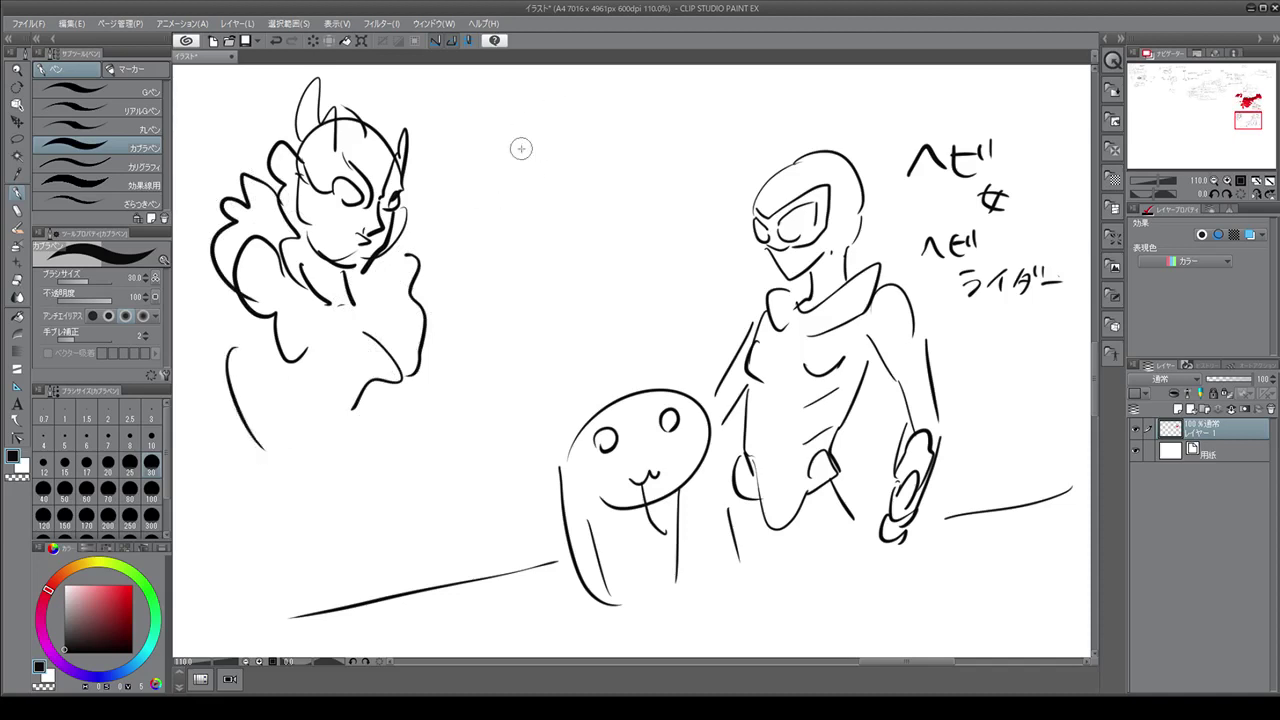
# Handwrite ハチ女 beside the horned character and underline it
pyautogui.moveTo(492, 128); pyautogui.dragTo(484, 163)
pyautogui.moveTo(500, 138)
pyautogui.mouseDown()
pyautogui.moveTo(514, 160)
pyautogui.moveTo(538, 130)
pyautogui.mouseUp()
pyautogui.moveTo(506, 143)
pyautogui.mouseDown()
pyautogui.moveTo(540, 142)
pyautogui.moveTo(524, 167)
pyautogui.mouseUp()
pyautogui.moveTo(558, 137)
pyautogui.mouseDown()
pyautogui.moveTo(574, 166)
pyautogui.moveTo(556, 170)
pyautogui.mouseUp()
pyautogui.moveTo(545, 150); pyautogui.dragTo(600, 146)
pyautogui.moveTo(460, 178); pyautogui.dragTo(636, 162)
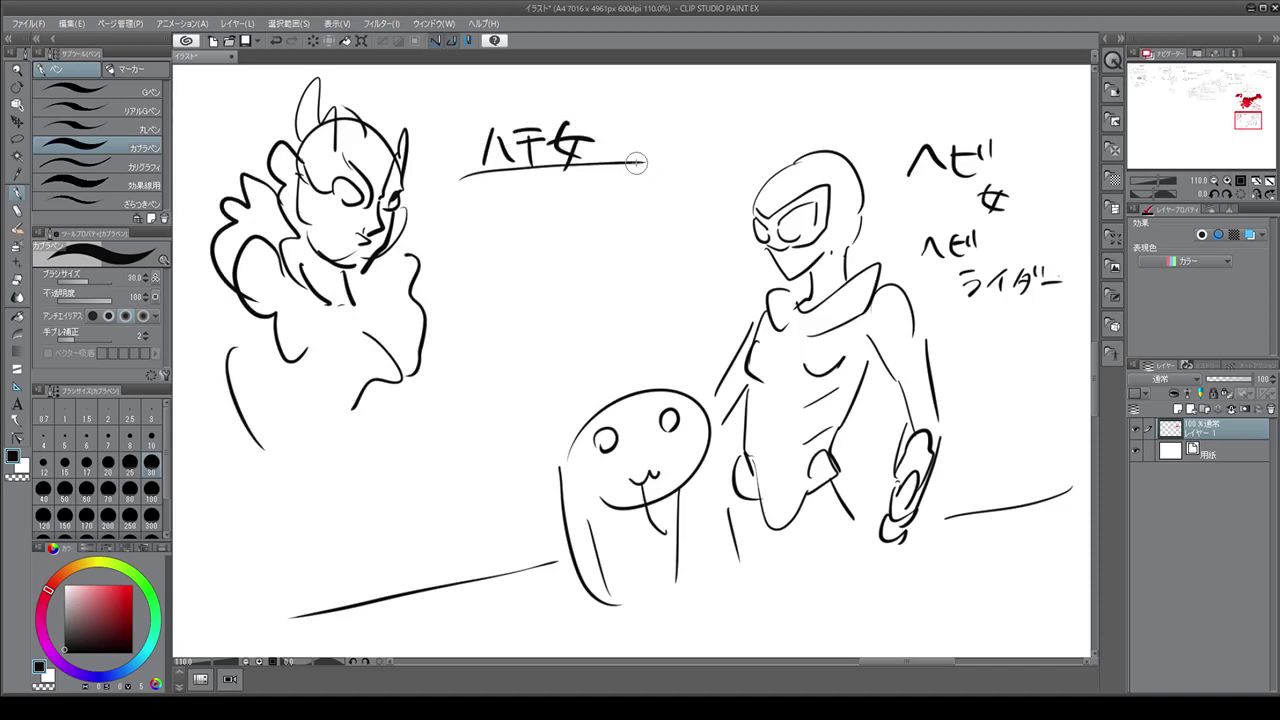
# Draw the horned character's torso sides, waistband, hips and a thin outer arm line
pyautogui.moveTo(256, 312); pyautogui.dragTo(268, 446)
pyautogui.moveTo(370, 405); pyautogui.dragTo(364, 458)
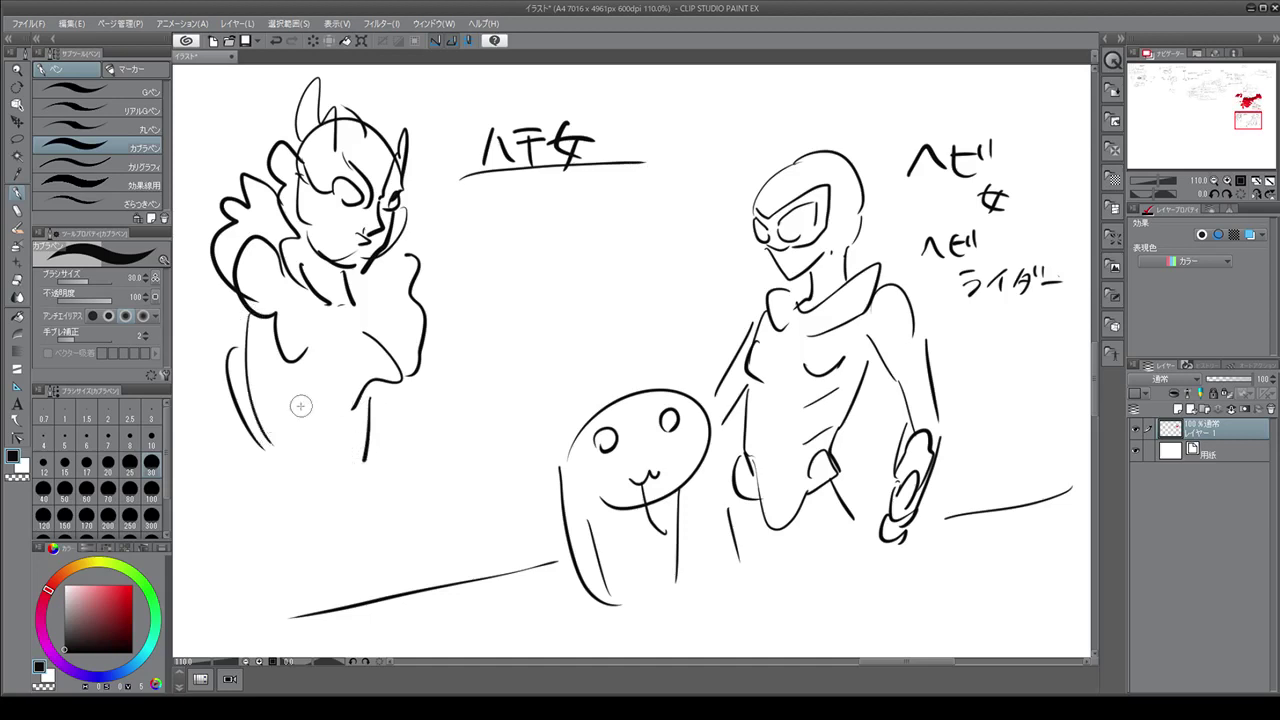
pyautogui.moveTo(278, 437)
pyautogui.mouseDown()
pyautogui.moveTo(361, 458)
pyautogui.moveTo(297, 468)
pyautogui.moveTo(278, 510)
pyautogui.mouseUp()
pyautogui.moveTo(310, 470); pyautogui.dragTo(352, 530)
pyautogui.moveTo(371, 494); pyautogui.dragTo(366, 558)
pyautogui.moveTo(262, 480); pyautogui.dragTo(280, 565)
pyautogui.moveTo(386, 498); pyautogui.dragTo(390, 545)
pyautogui.moveTo(220, 305); pyautogui.dragTo(186, 372)
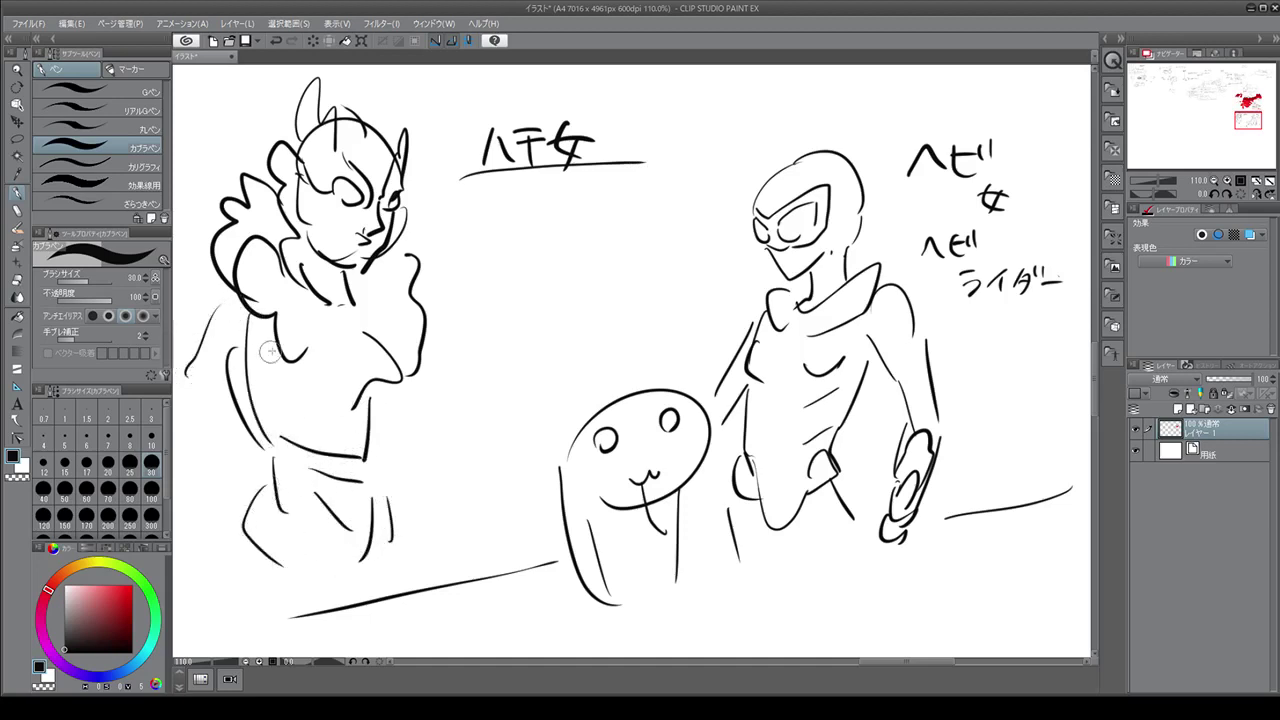
# Add the horned character's arms, jagged chest marks and the tops of the legs
pyautogui.moveTo(268, 345)
pyautogui.mouseDown()
pyautogui.moveTo(212, 410)
pyautogui.moveTo(264, 474)
pyautogui.mouseUp()
pyautogui.moveTo(408, 406); pyautogui.dragTo(409, 476)
pyautogui.moveTo(375, 428); pyautogui.dragTo(390, 508)
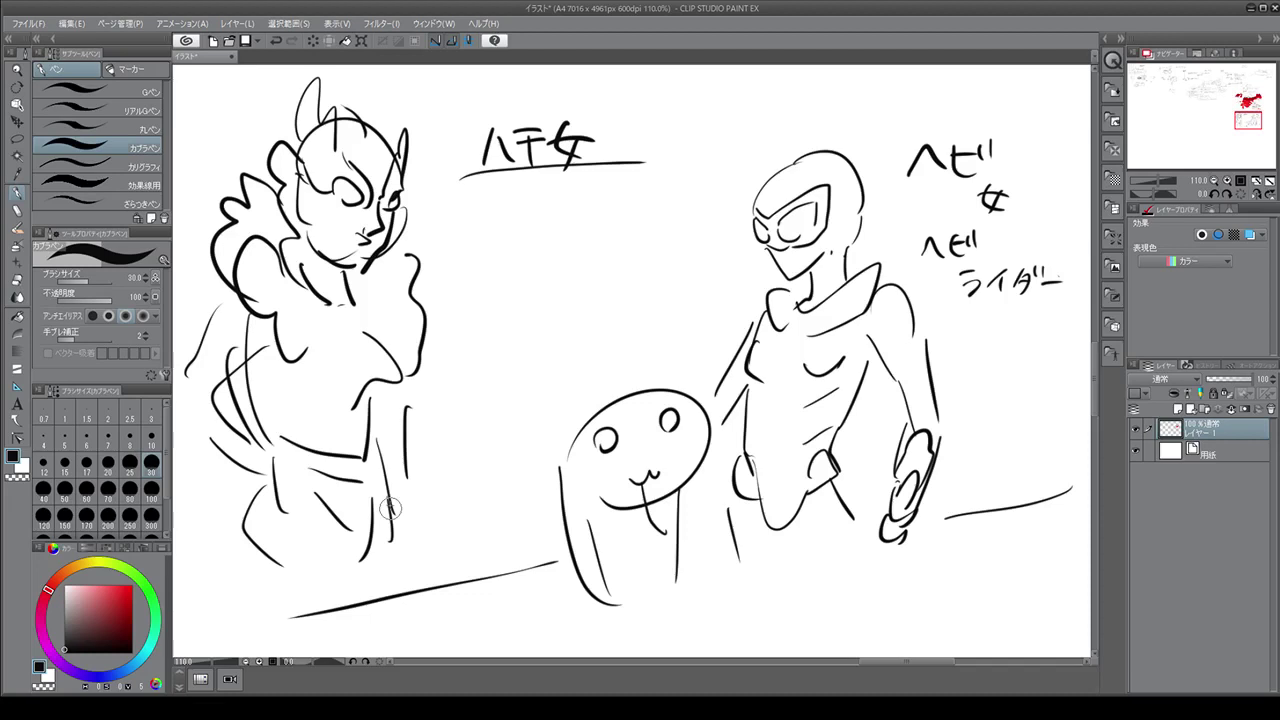
pyautogui.moveTo(365, 338)
pyautogui.mouseDown()
pyautogui.moveTo(343, 357)
pyautogui.moveTo(368, 445)
pyautogui.mouseUp()
pyautogui.moveTo(395, 555); pyautogui.dragTo(398, 640)
pyautogui.moveTo(265, 562); pyautogui.dragTo(256, 580)
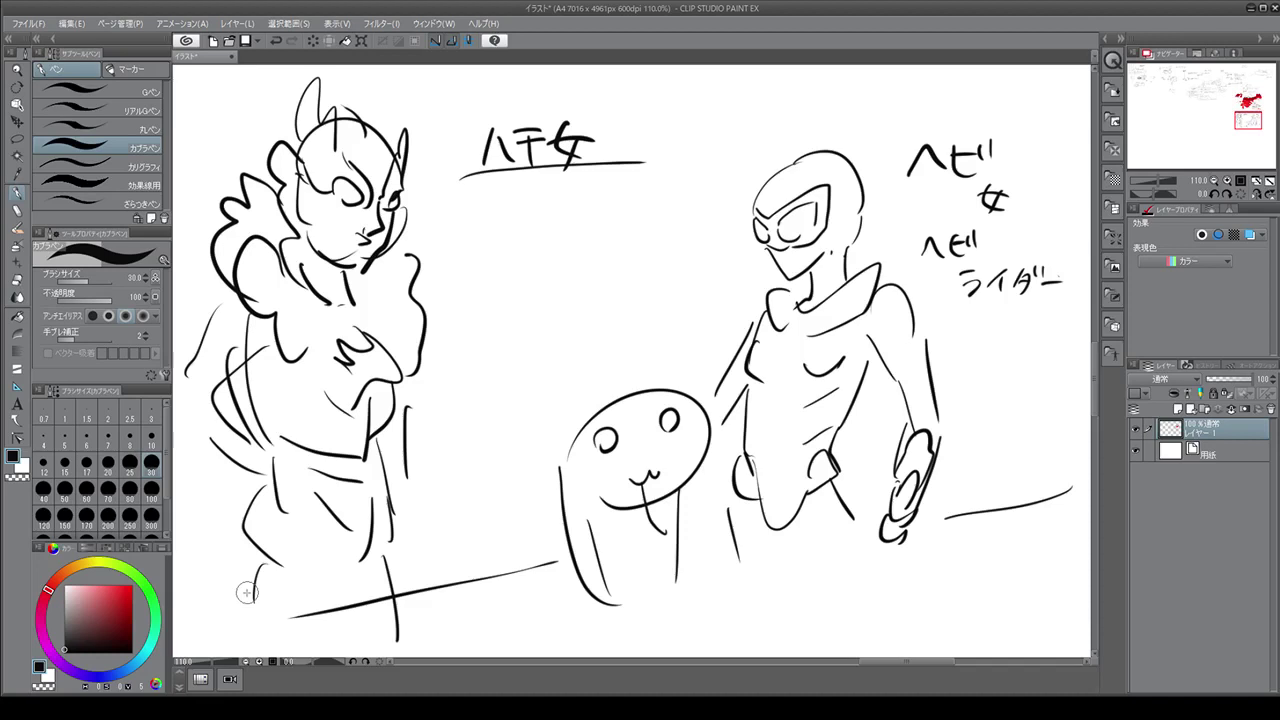
# Add belly stripes and coils to the snake, an arc around the masked head and a vertical line beside the horned character
pyautogui.moveTo(604, 550); pyautogui.dragTo(664, 548)
pyautogui.moveTo(608, 566)
pyautogui.mouseDown()
pyautogui.moveTo(664, 569)
pyautogui.moveTo(651, 595)
pyautogui.moveTo(597, 568)
pyautogui.moveTo(592, 612)
pyautogui.mouseUp()
pyautogui.moveTo(664, 554); pyautogui.dragTo(681, 622)
pyautogui.moveTo(584, 612); pyautogui.dragTo(638, 604)
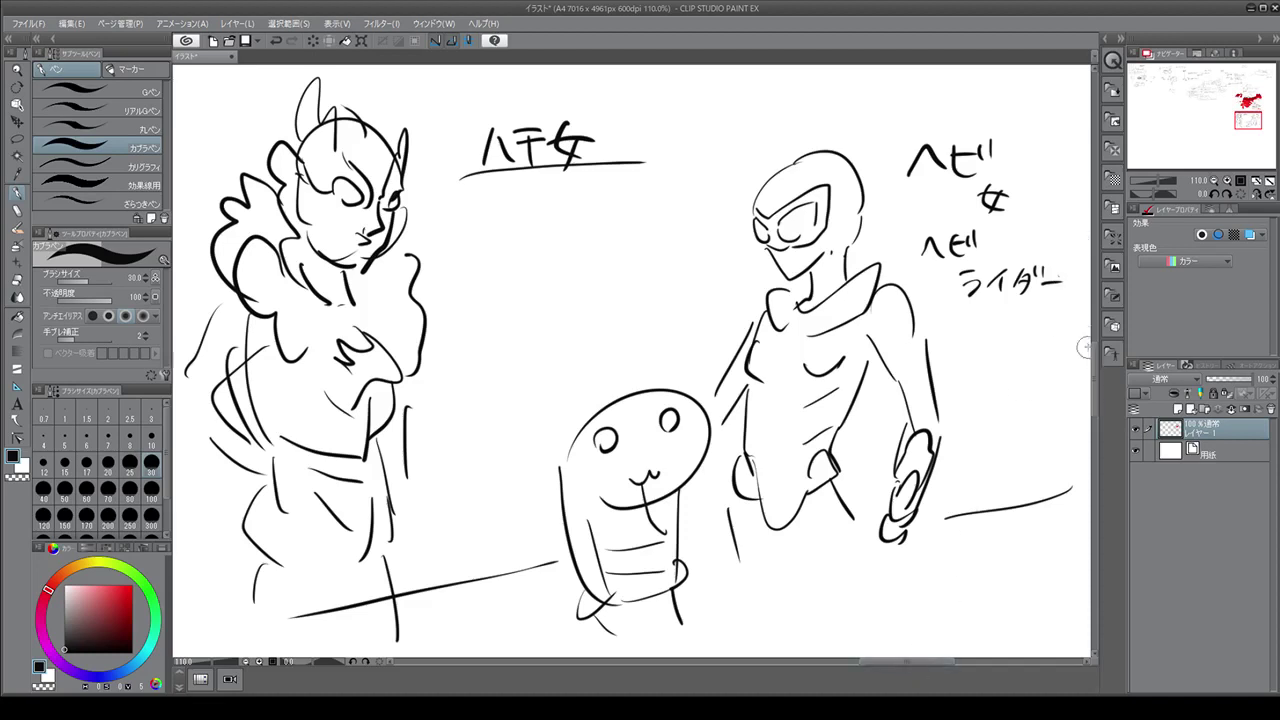
pyautogui.moveTo(722, 198); pyautogui.dragTo(868, 242)
pyautogui.moveTo(430, 142); pyautogui.dragTo(466, 518)
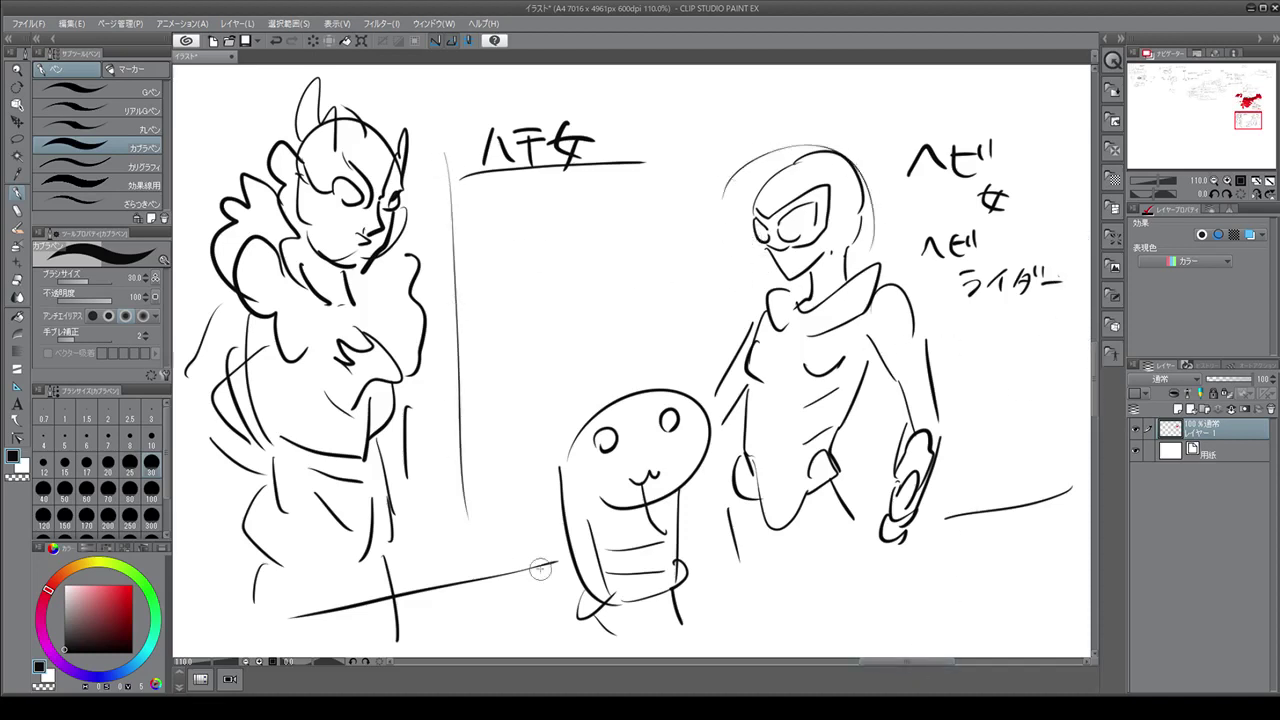
# On a blank area below the ハチ女 sketches, draw a large head outline with one eye, a nose and a mouth
pyautogui.moveTo(1096, 352); pyautogui.dragTo(1095, 448)
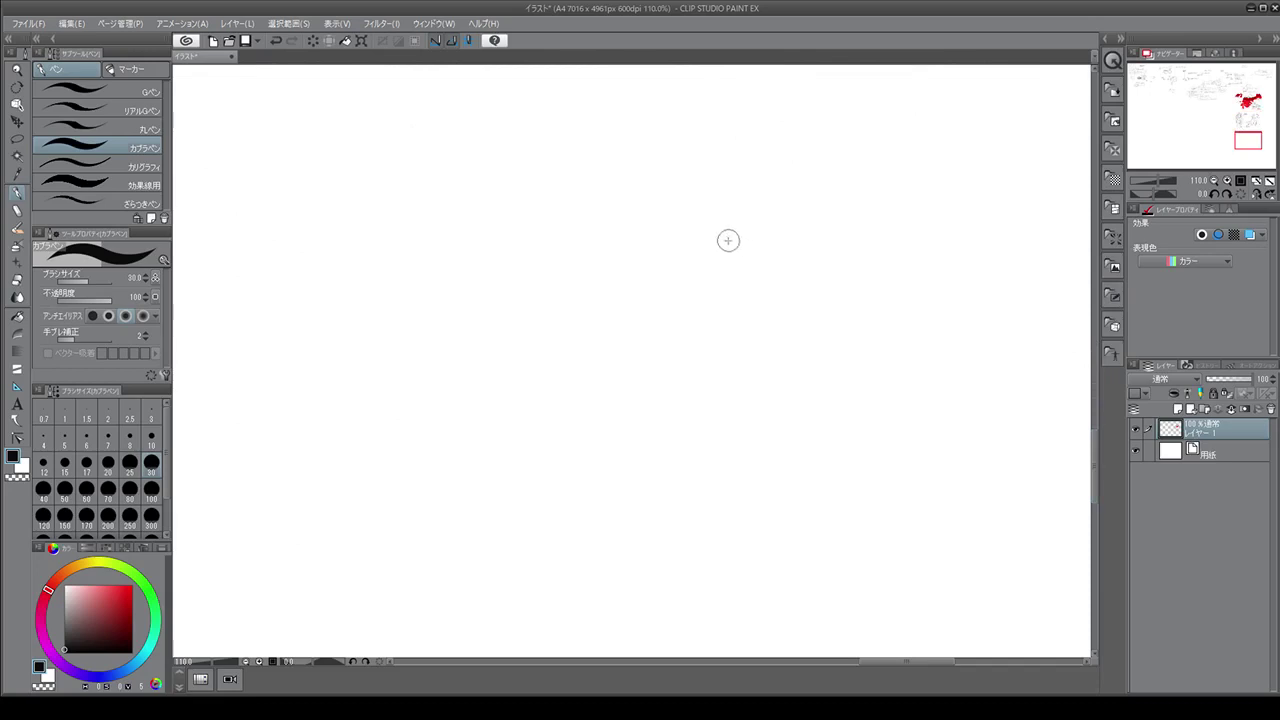
pyautogui.moveTo(700, 240); pyautogui.dragTo(871, 191)
pyautogui.moveTo(887, 235); pyautogui.dragTo(815, 348)
pyautogui.moveTo(699, 326); pyautogui.dragTo(785, 368)
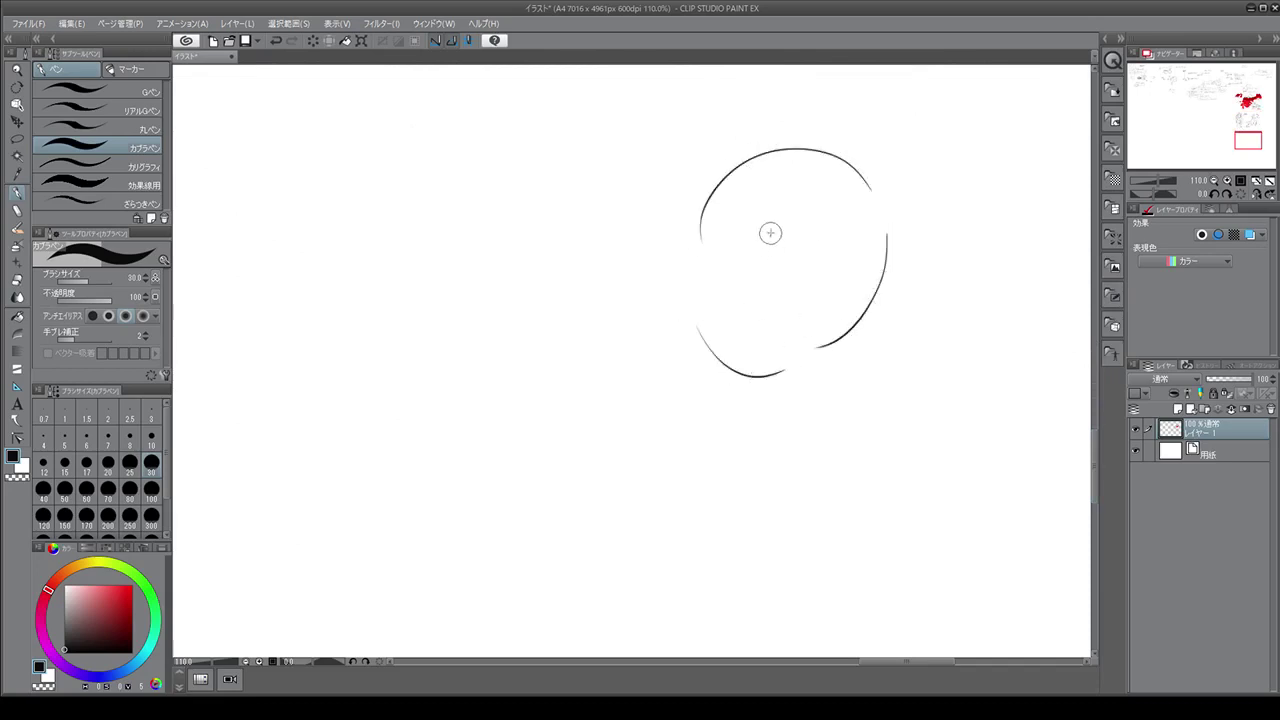
pyautogui.moveTo(770, 228); pyautogui.dragTo(768, 260)
pyautogui.moveTo(740, 210)
pyautogui.mouseDown()
pyautogui.moveTo(739, 290)
pyautogui.moveTo(753, 317)
pyautogui.moveTo(790, 310)
pyautogui.mouseUp()
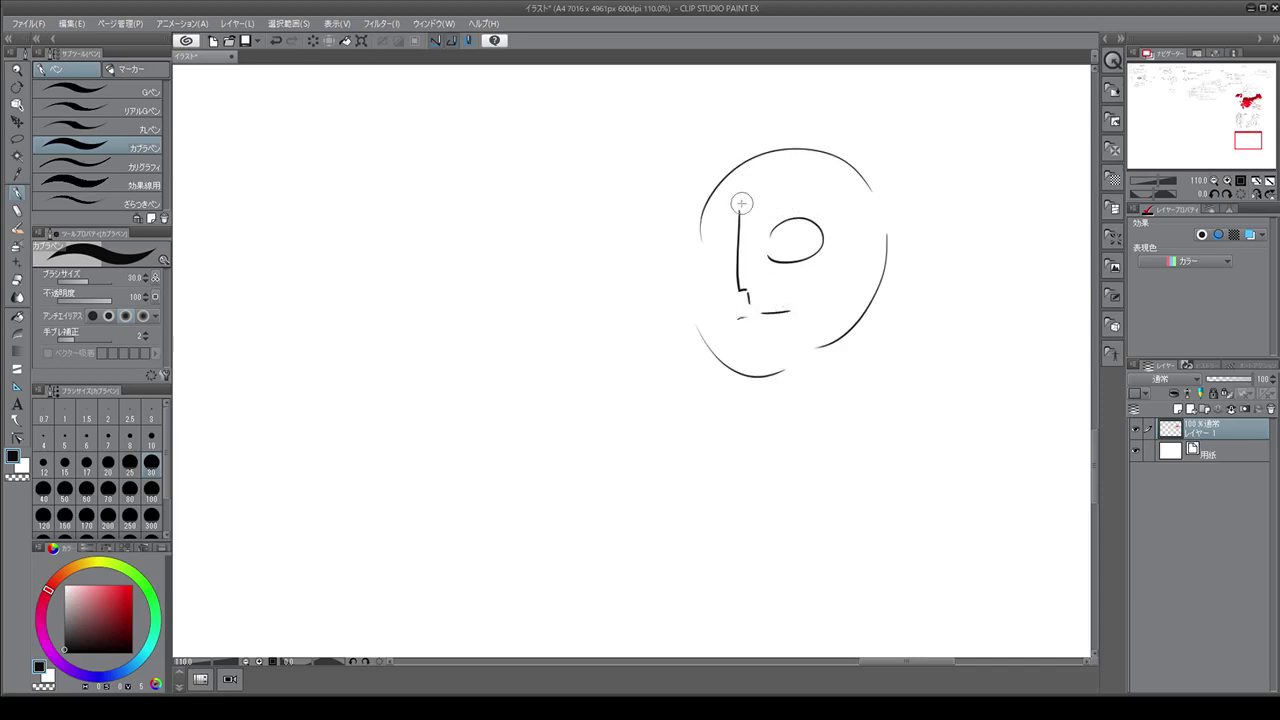
# Add the second eye, centre line, raised dome, mechanical side marks and a firmer jaw to the large head
pyautogui.moveTo(740, 201); pyautogui.dragTo(786, 145)
pyautogui.moveTo(717, 269); pyautogui.dragTo(698, 261)
pyautogui.moveTo(719, 177)
pyautogui.mouseDown()
pyautogui.moveTo(810, 140)
pyautogui.moveTo(693, 240)
pyautogui.mouseUp()
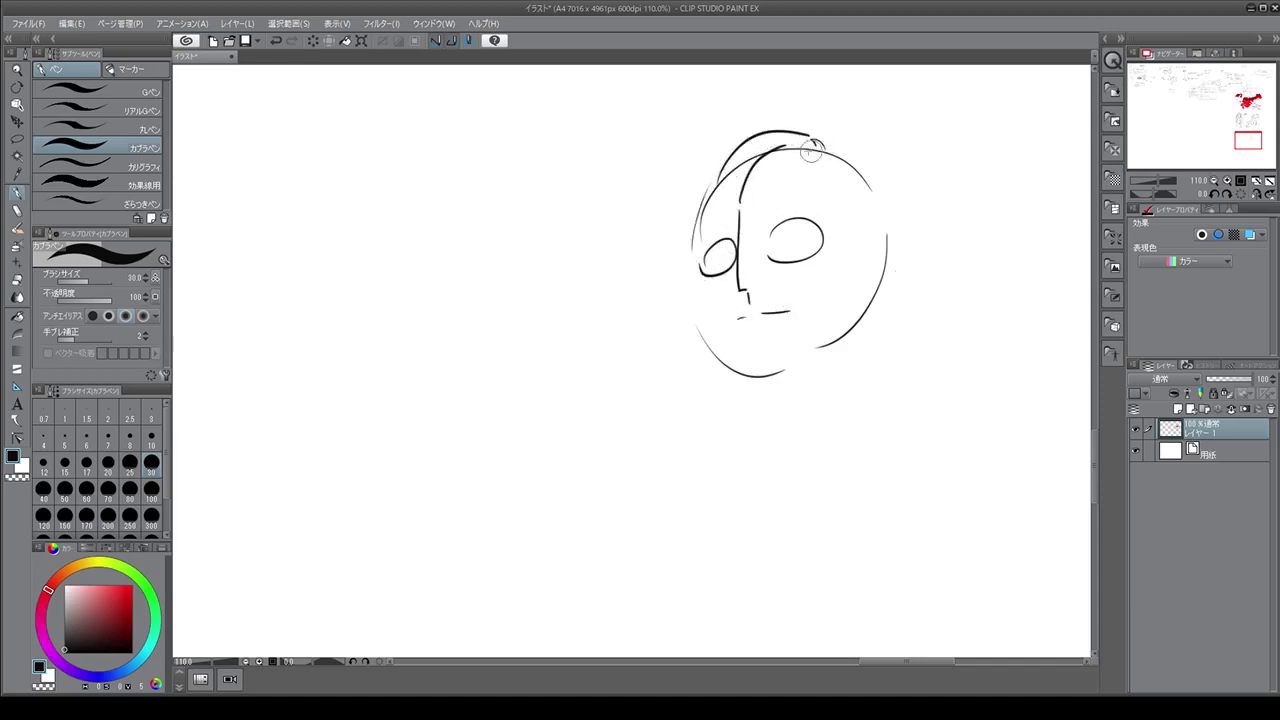
pyautogui.moveTo(805, 146)
pyautogui.mouseDown()
pyautogui.moveTo(835, 152)
pyautogui.moveTo(858, 207)
pyautogui.mouseUp()
pyautogui.moveTo(868, 204)
pyautogui.mouseDown()
pyautogui.moveTo(871, 261)
pyautogui.moveTo(851, 298)
pyautogui.mouseUp()
pyautogui.moveTo(699, 294)
pyautogui.mouseDown()
pyautogui.moveTo(745, 375)
pyautogui.moveTo(753, 360)
pyautogui.moveTo(781, 373)
pyautogui.moveTo(858, 330)
pyautogui.moveTo(856, 358)
pyautogui.mouseUp()
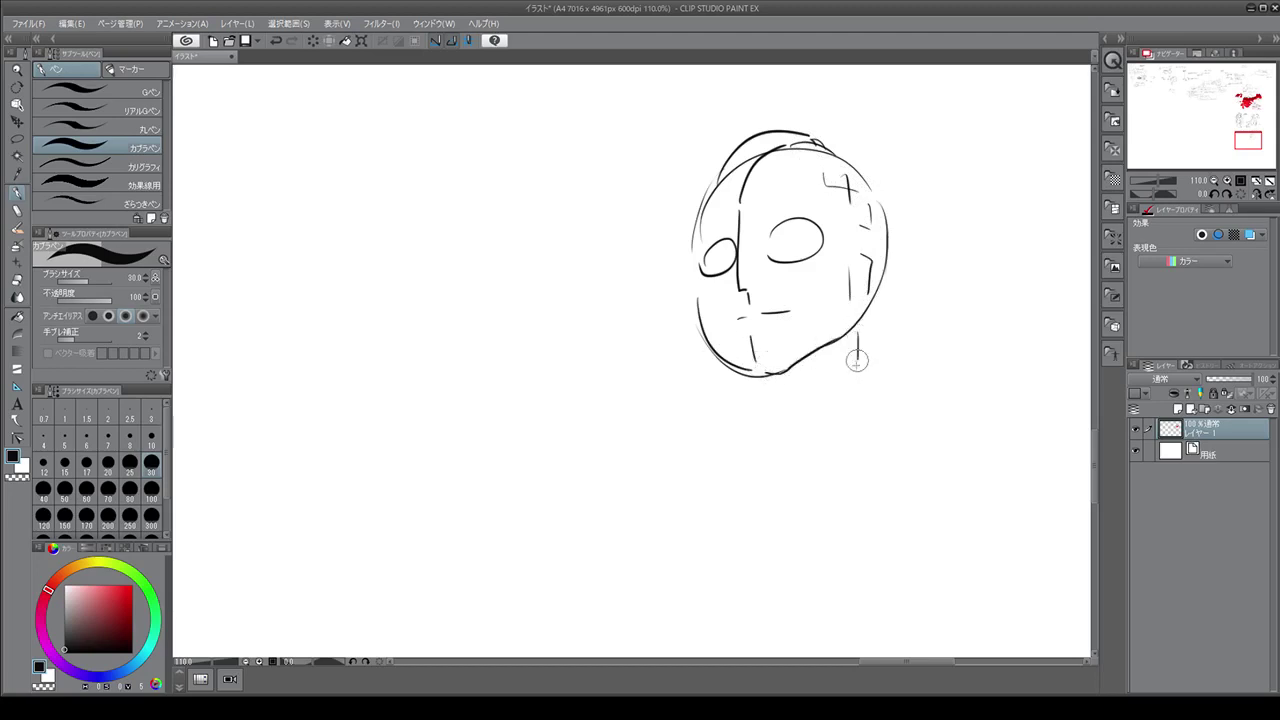
# Draw the neck, curved collar, shoulder lines and chest centre line beneath the large head
pyautogui.moveTo(745, 384); pyautogui.dragTo(742, 398)
pyautogui.moveTo(771, 374)
pyautogui.mouseDown()
pyautogui.moveTo(769, 391)
pyautogui.moveTo(742, 403)
pyautogui.mouseUp()
pyautogui.moveTo(856, 336)
pyautogui.mouseDown()
pyautogui.moveTo(863, 375)
pyautogui.moveTo(825, 414)
pyautogui.moveTo(740, 395)
pyautogui.mouseUp()
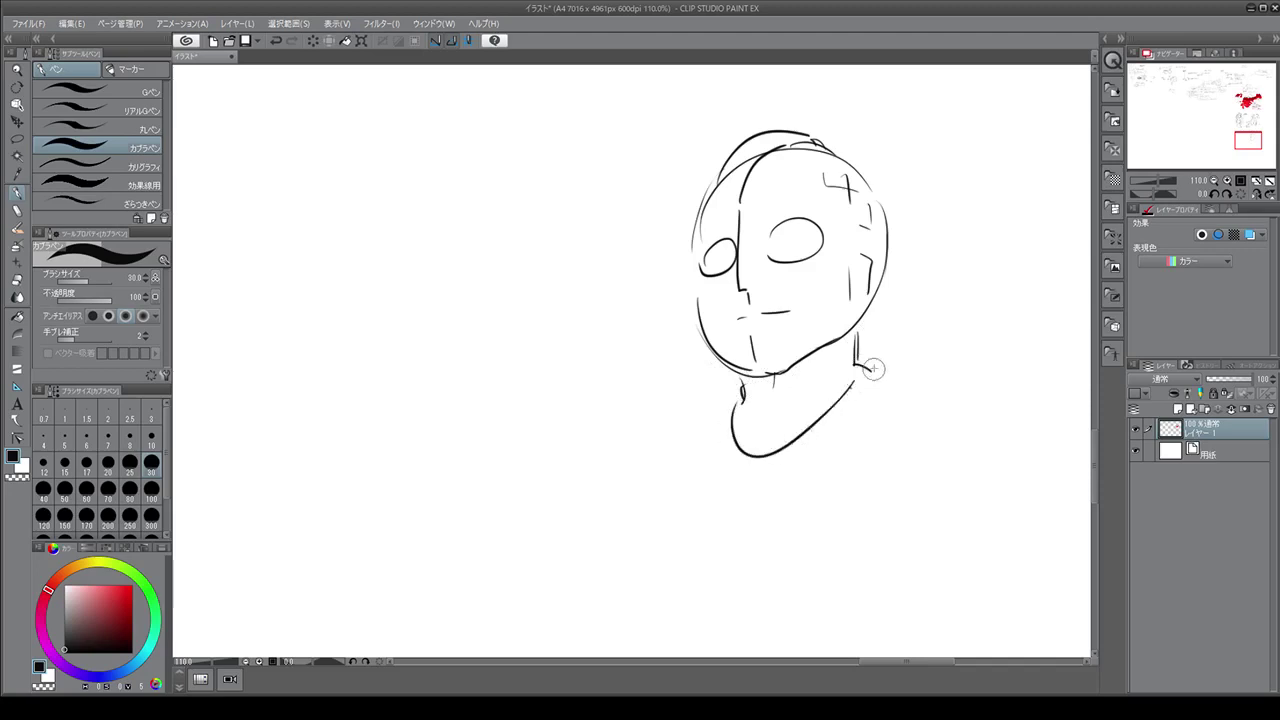
pyautogui.moveTo(872, 363); pyautogui.dragTo(940, 378)
pyautogui.moveTo(727, 397); pyautogui.dragTo(669, 418)
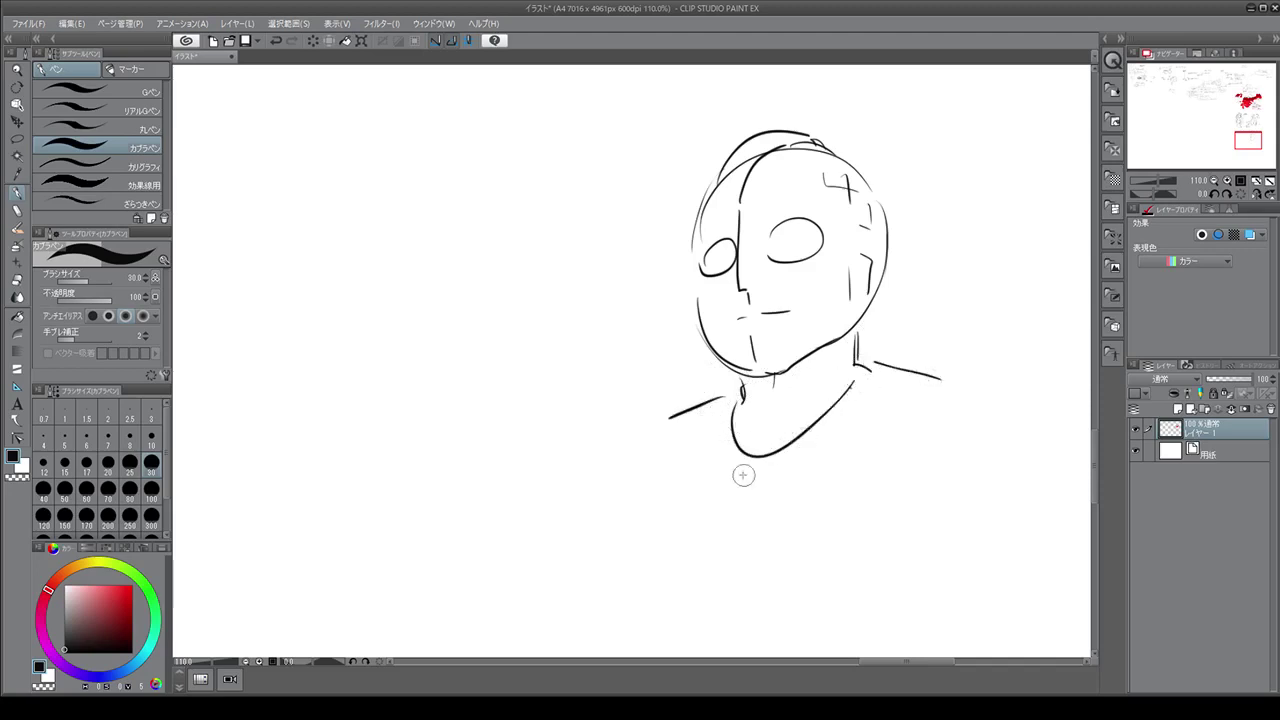
pyautogui.moveTo(743, 472); pyautogui.dragTo(748, 612)
pyautogui.moveTo(832, 425); pyautogui.dragTo(887, 406)
pyautogui.moveTo(853, 465); pyautogui.dragTo(876, 461)
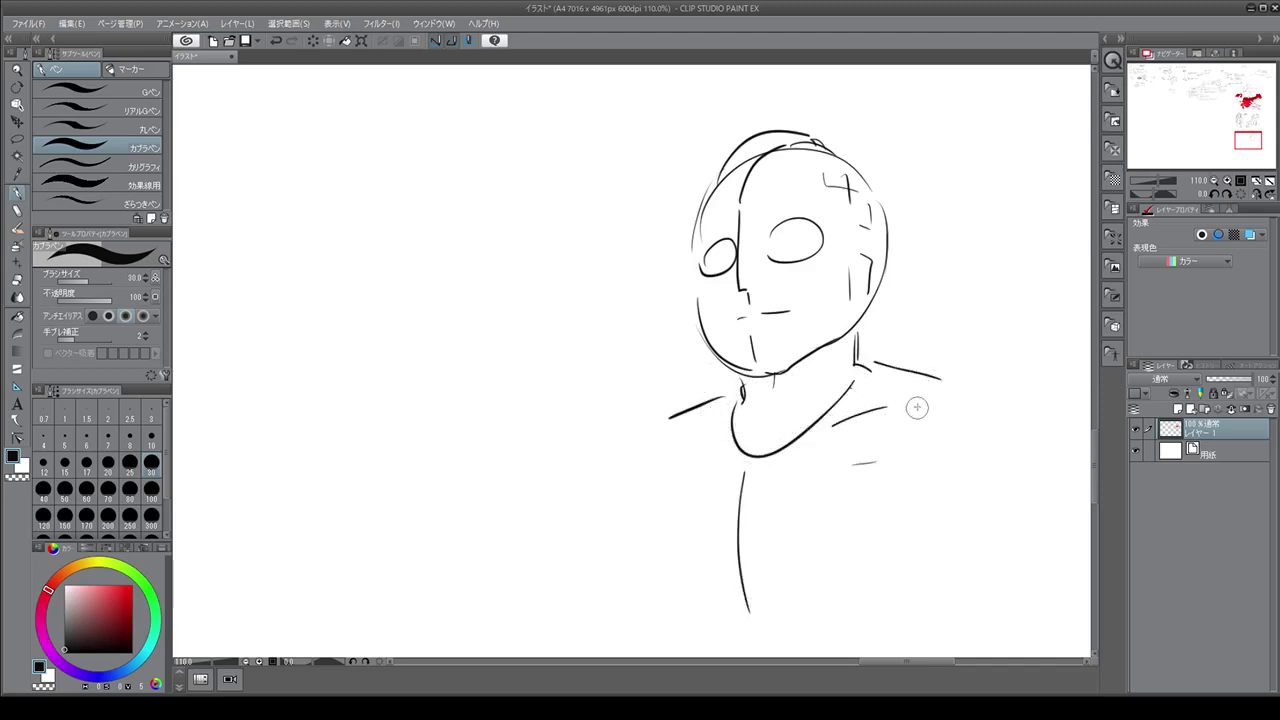
# Draw the robot figure's rounded shoulders and one arm stretched outward with a pointing hand
pyautogui.moveTo(917, 406); pyautogui.dragTo(962, 488)
pyautogui.moveTo(900, 437)
pyautogui.mouseDown()
pyautogui.moveTo(920, 471)
pyautogui.moveTo(965, 484)
pyautogui.mouseUp()
pyautogui.moveTo(660, 420)
pyautogui.mouseDown()
pyautogui.moveTo(637, 470)
pyautogui.moveTo(592, 470)
pyautogui.mouseUp()
pyautogui.moveTo(590, 445); pyautogui.dragTo(497, 490)
pyautogui.moveTo(600, 500); pyautogui.dragTo(527, 532)
pyautogui.moveTo(506, 490)
pyautogui.mouseDown()
pyautogui.moveTo(503, 534)
pyautogui.moveTo(388, 430)
pyautogui.moveTo(460, 522)
pyautogui.mouseUp()
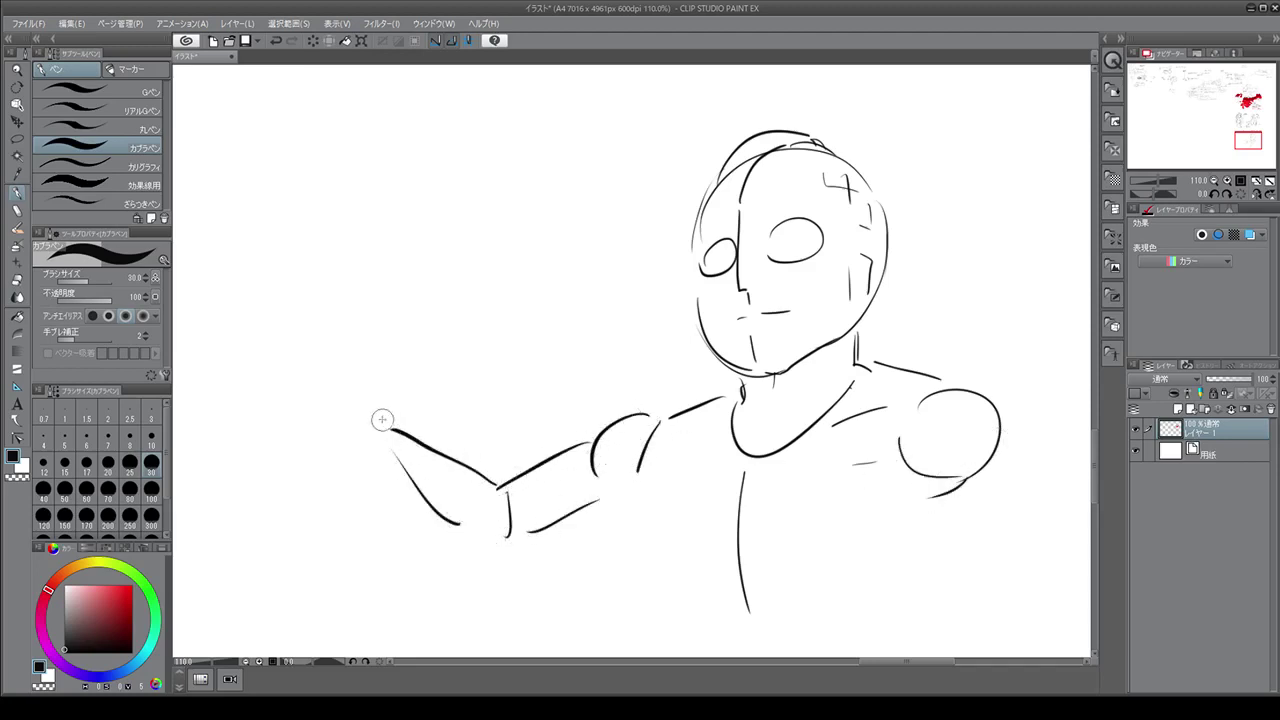
pyautogui.moveTo(385, 430)
pyautogui.mouseDown()
pyautogui.moveTo(368, 432)
pyautogui.moveTo(372, 468)
pyautogui.mouseUp()
# Draw the robot figure's other arm bent with a fist, and mark both sides of the torso
pyautogui.moveTo(958, 483); pyautogui.dragTo(999, 530)
pyautogui.moveTo(1000, 466)
pyautogui.mouseDown()
pyautogui.moveTo(1033, 543)
pyautogui.moveTo(990, 545)
pyautogui.mouseUp()
pyautogui.moveTo(914, 530)
pyautogui.mouseDown()
pyautogui.moveTo(965, 526)
pyautogui.moveTo(988, 578)
pyautogui.moveTo(887, 572)
pyautogui.mouseUp()
pyautogui.moveTo(641, 528); pyautogui.dragTo(650, 582)
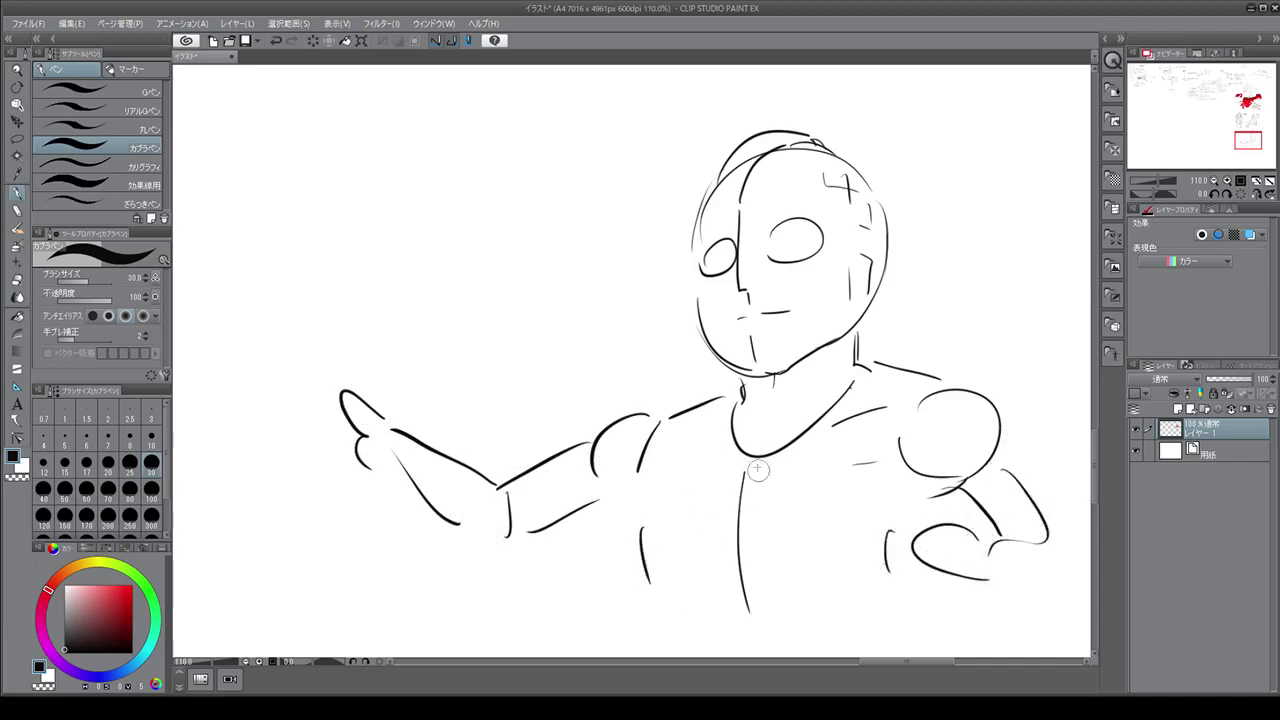
# Handwrite キカイダ above the robot figure's outstretched arm
pyautogui.moveTo(357, 179)
pyautogui.mouseDown()
pyautogui.moveTo(397, 175)
pyautogui.moveTo(402, 196)
pyautogui.mouseUp()
pyautogui.moveTo(380, 172)
pyautogui.mouseDown()
pyautogui.moveTo(395, 227)
pyautogui.moveTo(432, 225)
pyautogui.mouseUp()
pyautogui.moveTo(418, 182); pyautogui.dragTo(407, 226)
pyautogui.moveTo(476, 178)
pyautogui.mouseDown()
pyautogui.moveTo(452, 208)
pyautogui.moveTo(463, 224)
pyautogui.mouseUp()
pyautogui.moveTo(512, 180)
pyautogui.mouseDown()
pyautogui.moveTo(490, 212)
pyautogui.moveTo(500, 222)
pyautogui.mouseUp()
pyautogui.moveTo(505, 206)
pyautogui.mouseDown()
pyautogui.moveTo(520, 212)
pyautogui.moveTo(539, 182)
pyautogui.mouseUp()
pyautogui.moveTo(545, 170); pyautogui.dragTo(548, 180)
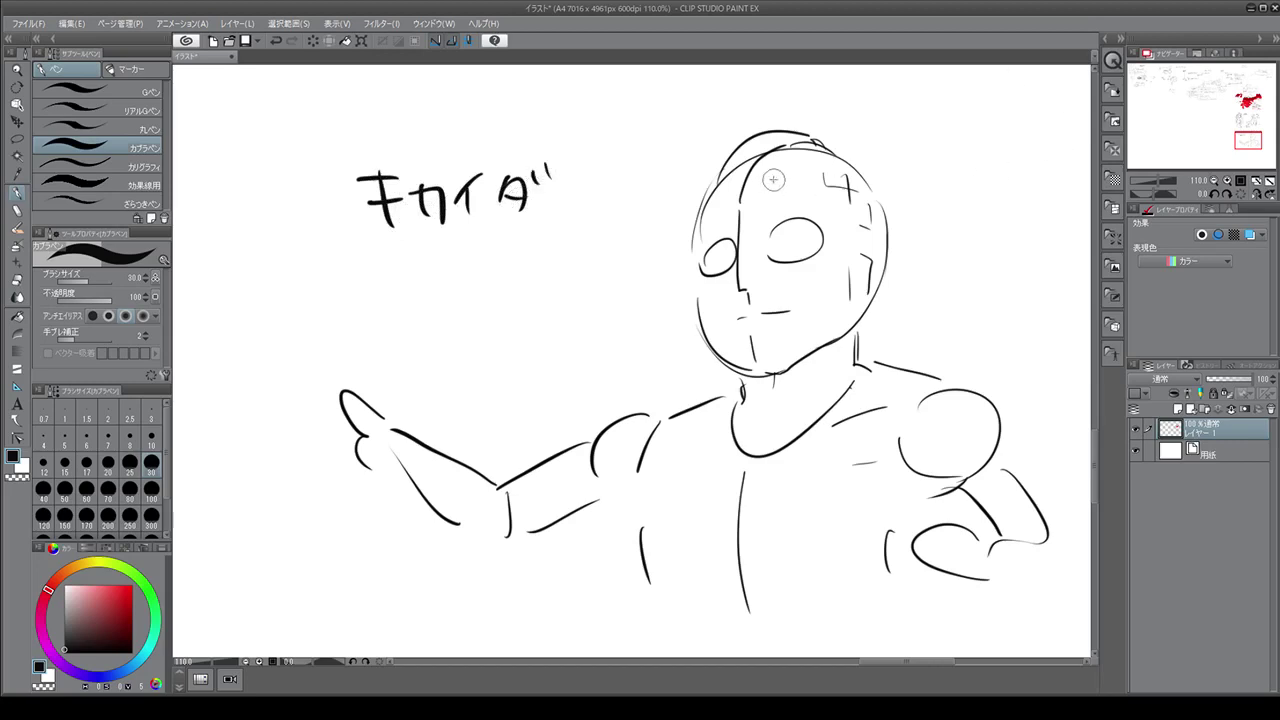
# Add two short lines on the robot's forehead and handwrite キカイモロ beside its head
pyautogui.moveTo(772, 183); pyautogui.dragTo(773, 203)
pyautogui.moveTo(786, 185); pyautogui.dragTo(790, 200)
pyautogui.moveTo(894, 118); pyautogui.dragTo(932, 119)
pyautogui.moveTo(912, 127)
pyautogui.mouseDown()
pyautogui.moveTo(929, 127)
pyautogui.moveTo(922, 146)
pyautogui.mouseUp()
pyautogui.moveTo(936, 128)
pyautogui.mouseDown()
pyautogui.moveTo(955, 152)
pyautogui.moveTo(938, 150)
pyautogui.mouseUp()
pyautogui.moveTo(1006, 114)
pyautogui.mouseDown()
pyautogui.moveTo(975, 140)
pyautogui.moveTo(990, 152)
pyautogui.mouseUp()
pyautogui.moveTo(966, 172)
pyautogui.mouseDown()
pyautogui.moveTo(988, 170)
pyautogui.moveTo(990, 192)
pyautogui.mouseUp()
pyautogui.moveTo(996, 174); pyautogui.dragTo(998, 191)
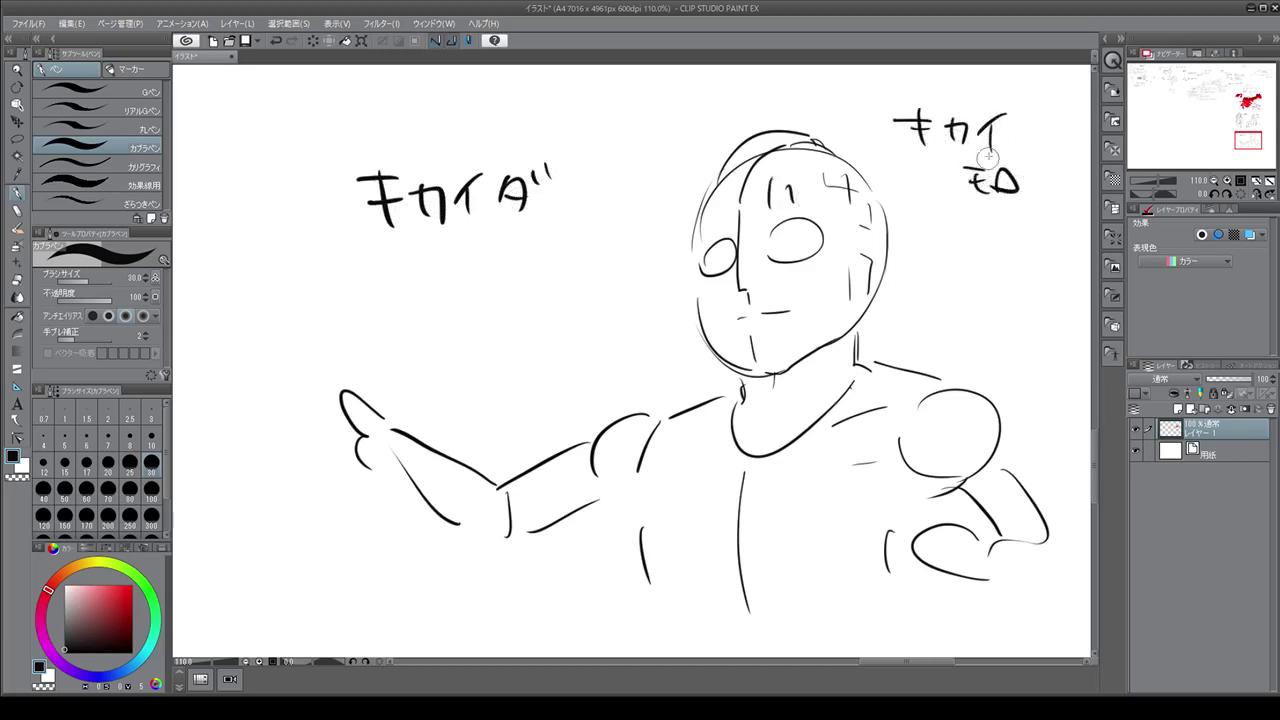
# Draw more mechanical circuit lines on the robot's forehead, cheek, neck and upper chest
pyautogui.moveTo(752, 168); pyautogui.dragTo(760, 226)
pyautogui.moveTo(790, 150)
pyautogui.mouseDown()
pyautogui.moveTo(795, 212)
pyautogui.moveTo(817, 195)
pyautogui.moveTo(840, 225)
pyautogui.mouseUp()
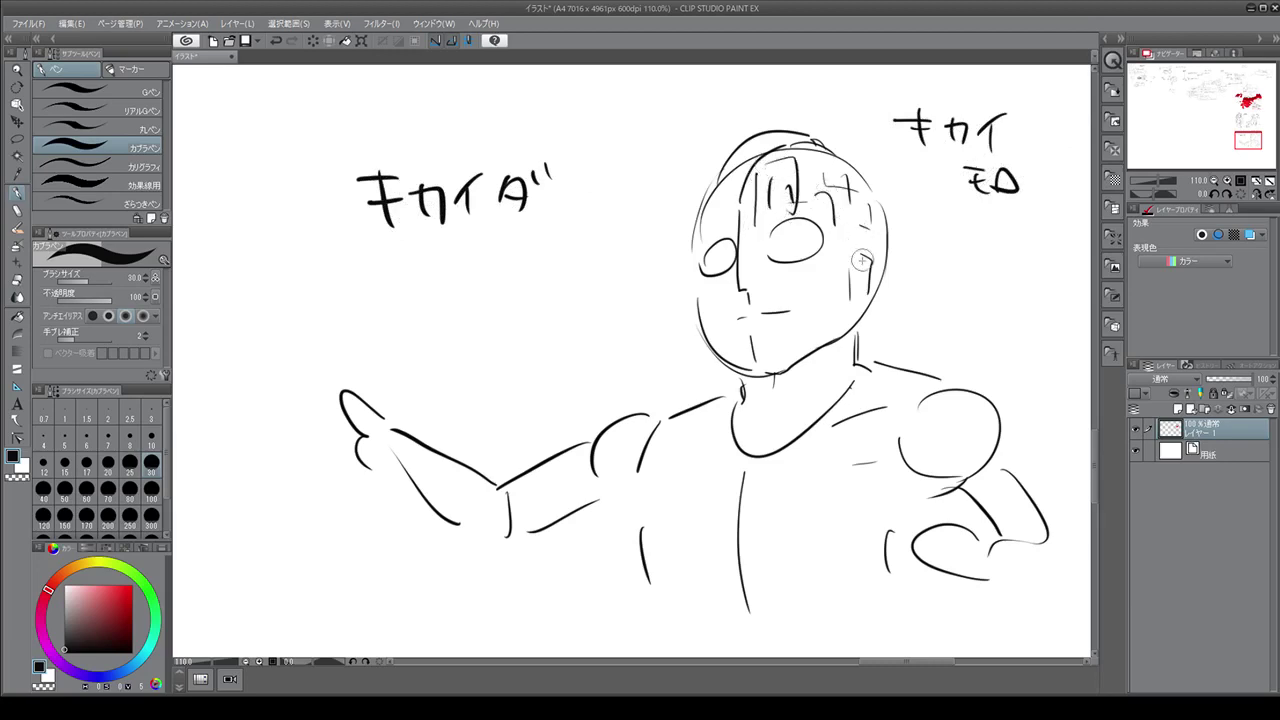
pyautogui.moveTo(822, 275)
pyautogui.mouseDown()
pyautogui.moveTo(827, 328)
pyautogui.moveTo(785, 285)
pyautogui.moveTo(810, 322)
pyautogui.moveTo(813, 282)
pyautogui.mouseUp()
pyautogui.moveTo(808, 290); pyautogui.dragTo(810, 335)
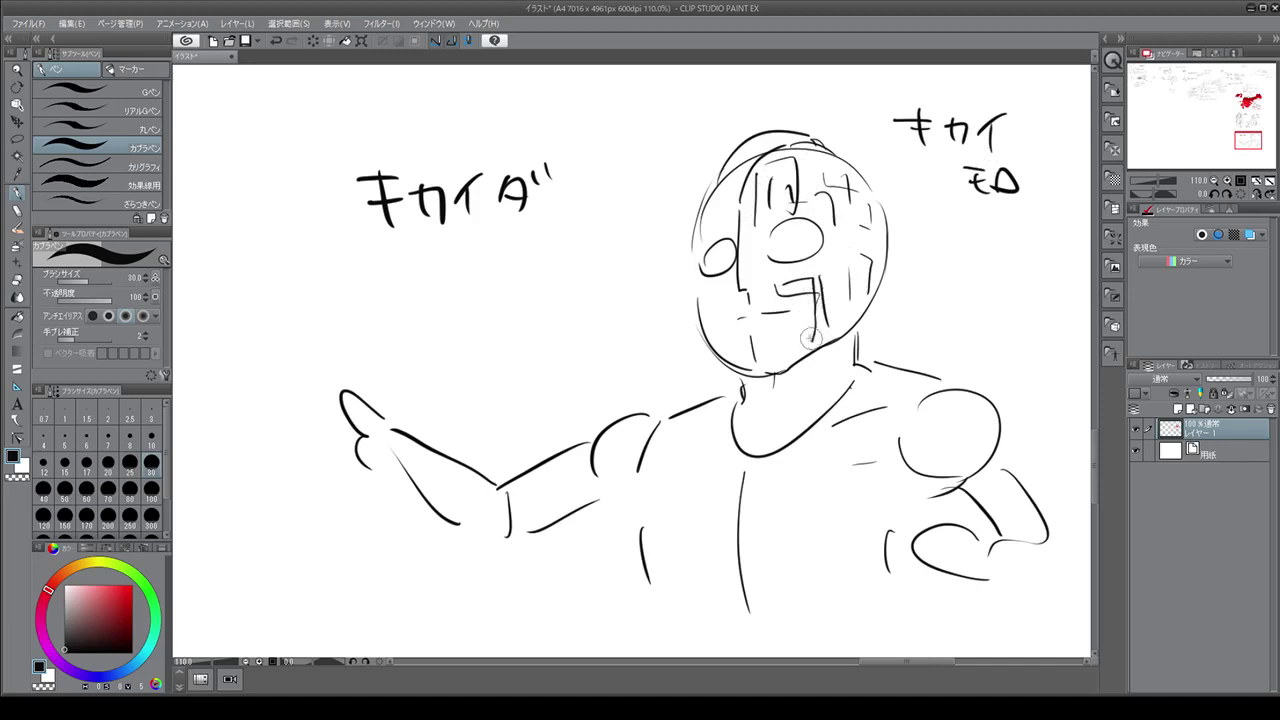
pyautogui.moveTo(764, 390)
pyautogui.mouseDown()
pyautogui.moveTo(766, 448)
pyautogui.moveTo(790, 430)
pyautogui.moveTo(858, 432)
pyautogui.mouseUp()
pyautogui.moveTo(684, 492); pyautogui.dragTo(698, 490)
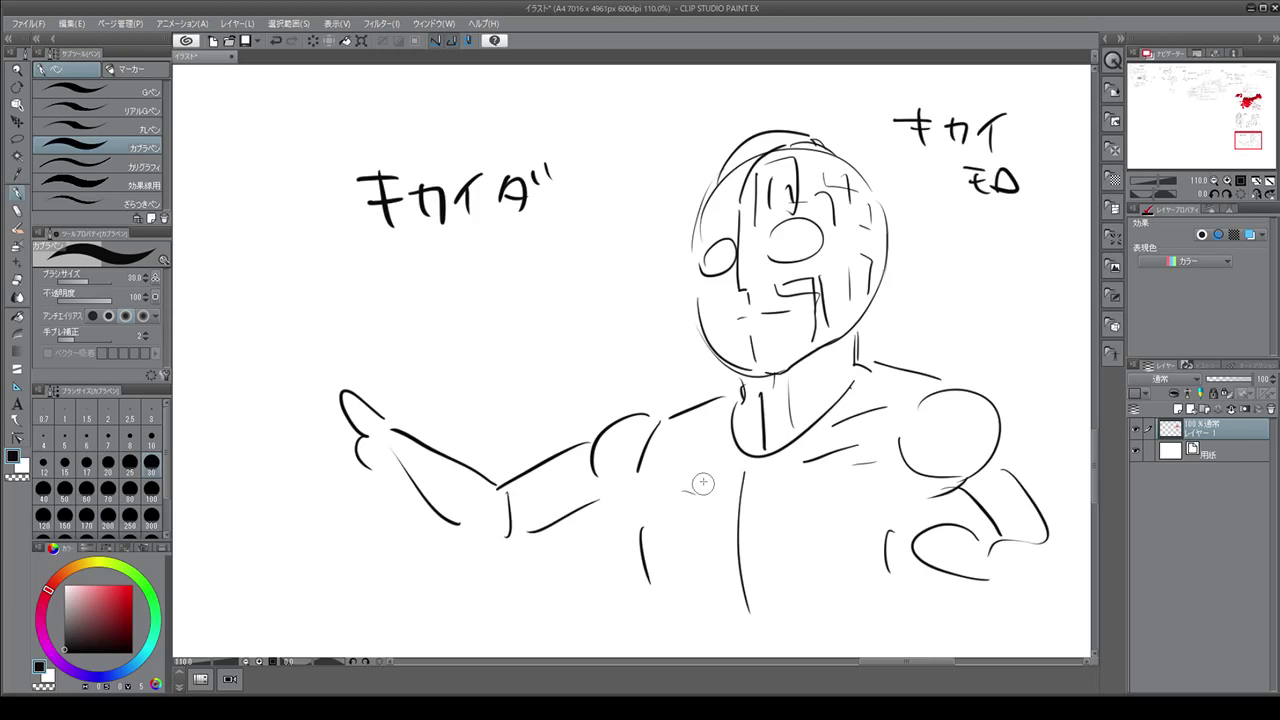
# Draw short vertical lines inside both of the robot's round eyes and a thin line down its cheek
pyautogui.moveTo(713, 250); pyautogui.dragTo(712, 272)
pyautogui.moveTo(790, 233)
pyautogui.mouseDown()
pyautogui.moveTo(786, 256)
pyautogui.moveTo(797, 243)
pyautogui.moveTo(805, 256)
pyautogui.mouseUp()
pyautogui.moveTo(698, 210)
pyautogui.mouseDown()
pyautogui.moveTo(687, 266)
pyautogui.moveTo(744, 318)
pyautogui.mouseUp()
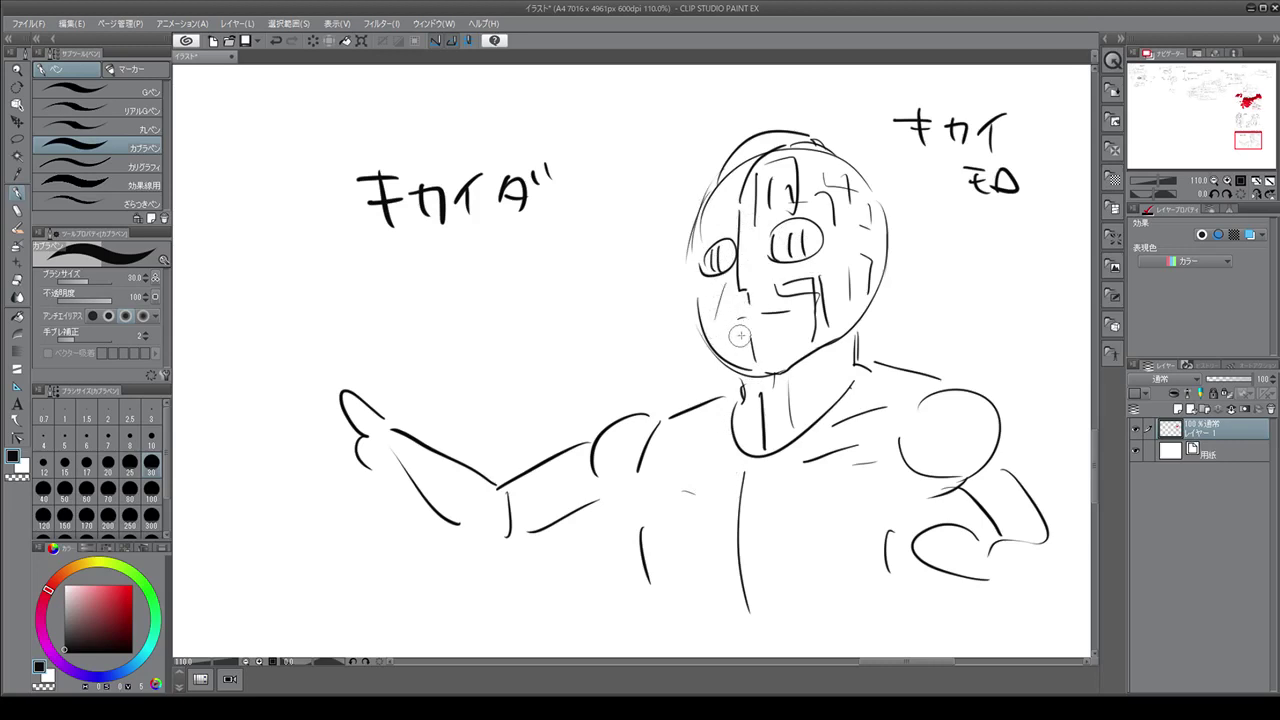
# Outline a stepped panel on one side of the robot's chest and hatch the other side and upper shoulder with lines
pyautogui.moveTo(651, 520)
pyautogui.mouseDown()
pyautogui.moveTo(651, 508)
pyautogui.moveTo(726, 522)
pyautogui.moveTo(716, 560)
pyautogui.mouseUp()
pyautogui.moveTo(674, 594); pyautogui.dragTo(708, 589)
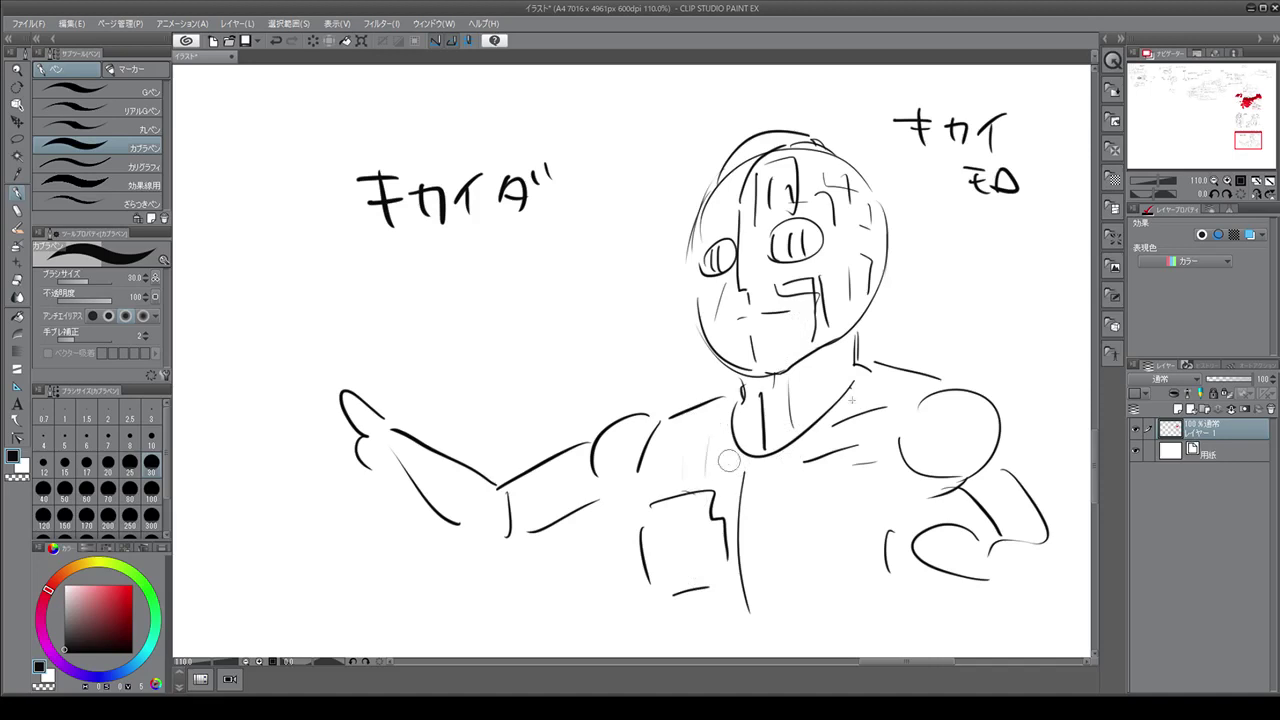
pyautogui.moveTo(858, 382); pyautogui.dragTo(843, 418)
pyautogui.moveTo(870, 380)
pyautogui.mouseDown()
pyautogui.moveTo(852, 416)
pyautogui.moveTo(878, 404)
pyautogui.mouseUp()
pyautogui.moveTo(772, 468)
pyautogui.mouseDown()
pyautogui.moveTo(750, 603)
pyautogui.moveTo(760, 608)
pyautogui.mouseUp()
pyautogui.moveTo(798, 505)
pyautogui.mouseDown()
pyautogui.moveTo(780, 608)
pyautogui.moveTo(798, 607)
pyautogui.mouseUp()
pyautogui.moveTo(834, 522); pyautogui.dragTo(818, 607)
pyautogui.moveTo(862, 548); pyautogui.dragTo(855, 618)
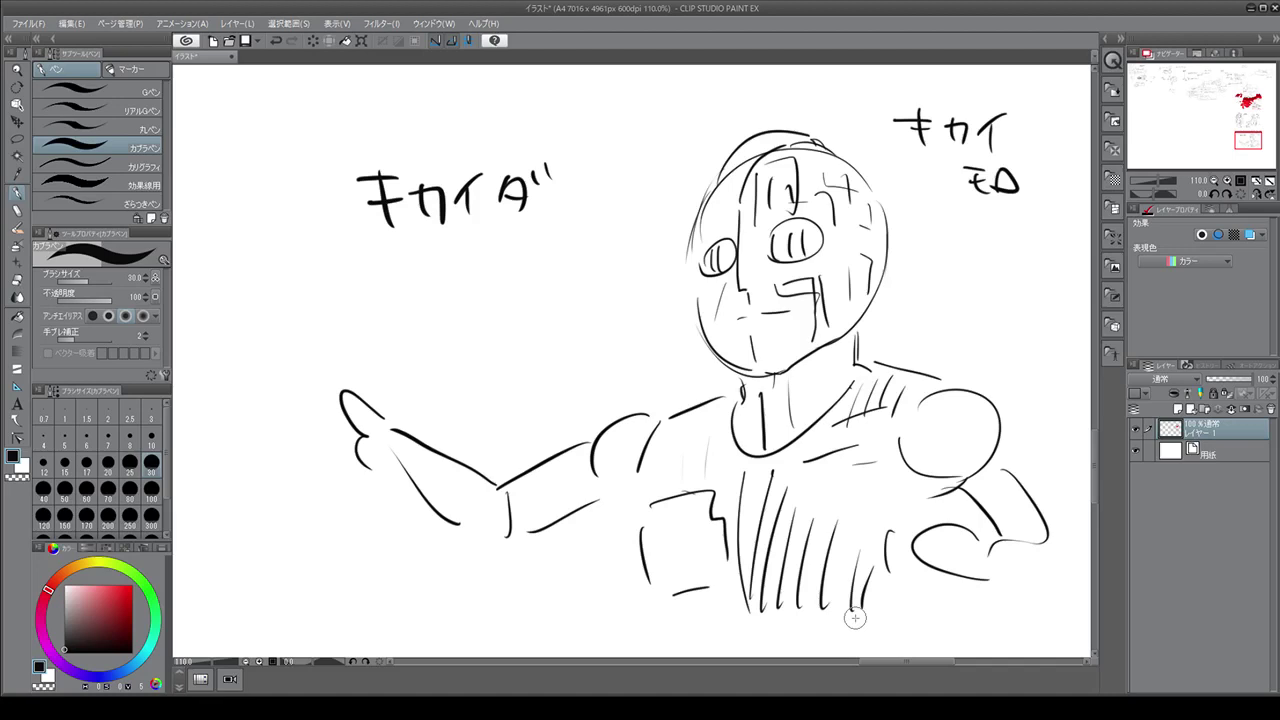
# Complete the name as キカイダー, underline it with a bracket, and handwrite 子供心に かっこいい below it
pyautogui.moveTo(522, 196); pyautogui.dragTo(597, 194)
pyautogui.moveTo(354, 210)
pyautogui.mouseDown()
pyautogui.moveTo(571, 219)
pyautogui.moveTo(656, 188)
pyautogui.mouseUp()
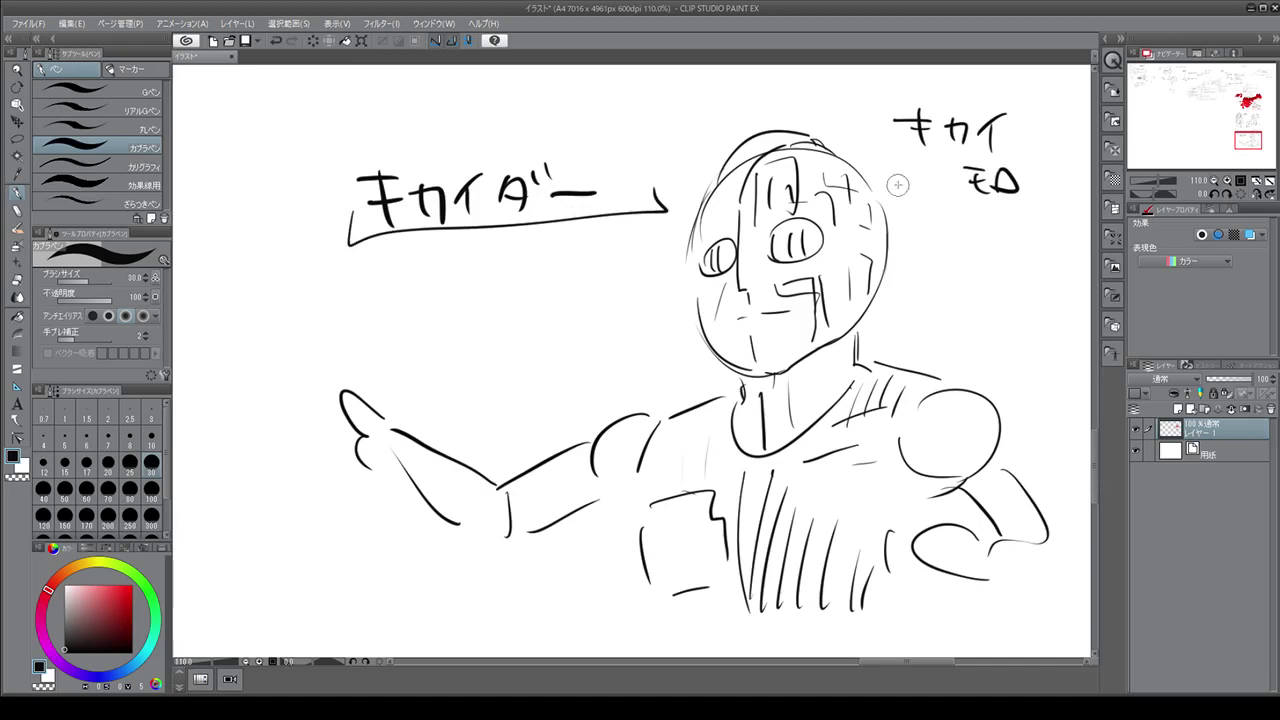
pyautogui.moveTo(487, 267)
pyautogui.mouseDown()
pyautogui.moveTo(490, 300)
pyautogui.moveTo(502, 290)
pyautogui.mouseUp()
pyautogui.moveTo(510, 283)
pyautogui.mouseDown()
pyautogui.moveTo(510, 302)
pyautogui.moveTo(544, 282)
pyautogui.moveTo(540, 306)
pyautogui.moveTo(592, 298)
pyautogui.moveTo(600, 284)
pyautogui.mouseUp()
pyautogui.moveTo(604, 272)
pyautogui.mouseDown()
pyautogui.moveTo(606, 296)
pyautogui.moveTo(618, 280)
pyautogui.mouseUp()
pyautogui.moveTo(612, 292); pyautogui.dragTo(622, 292)
pyautogui.moveTo(496, 350); pyautogui.dragTo(518, 372)
pyautogui.moveTo(526, 350)
pyautogui.mouseDown()
pyautogui.moveTo(529, 364)
pyautogui.moveTo(585, 355)
pyautogui.mouseUp()
pyautogui.moveTo(568, 366); pyautogui.dragTo(618, 370)
pyautogui.moveTo(626, 350); pyautogui.dragTo(645, 366)
pyautogui.moveTo(655, 345); pyautogui.dragTo(665, 358)
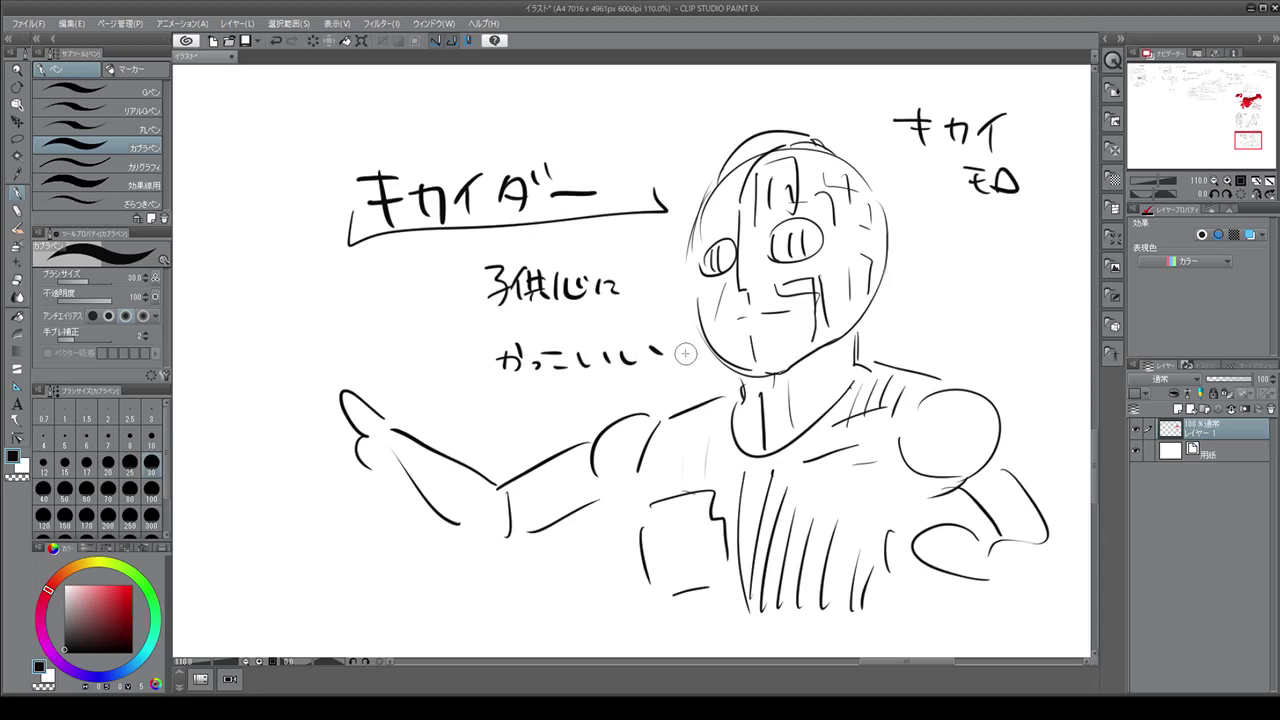
# Sketch a motorcycle with an oval sidecar and small wheels above the robot's outstretched hand
pyautogui.moveTo(235, 352)
pyautogui.mouseDown()
pyautogui.moveTo(335, 284)
pyautogui.moveTo(222, 365)
pyautogui.moveTo(335, 366)
pyautogui.mouseUp()
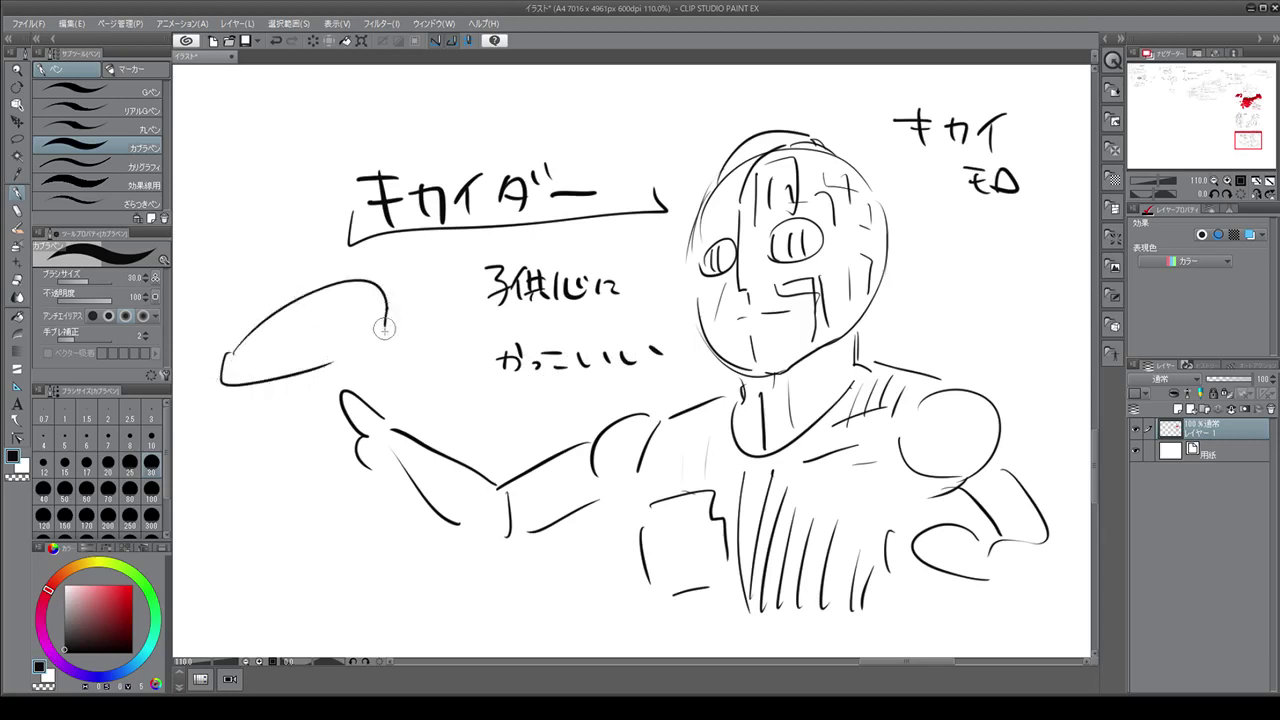
pyautogui.moveTo(384, 329)
pyautogui.mouseDown()
pyautogui.moveTo(350, 368)
pyautogui.moveTo(424, 324)
pyautogui.moveTo(440, 348)
pyautogui.mouseUp()
pyautogui.moveTo(375, 372)
pyautogui.mouseDown()
pyautogui.moveTo(402, 390)
pyautogui.moveTo(423, 378)
pyautogui.moveTo(362, 384)
pyautogui.mouseUp()
pyautogui.moveTo(268, 384); pyautogui.dragTo(335, 378)
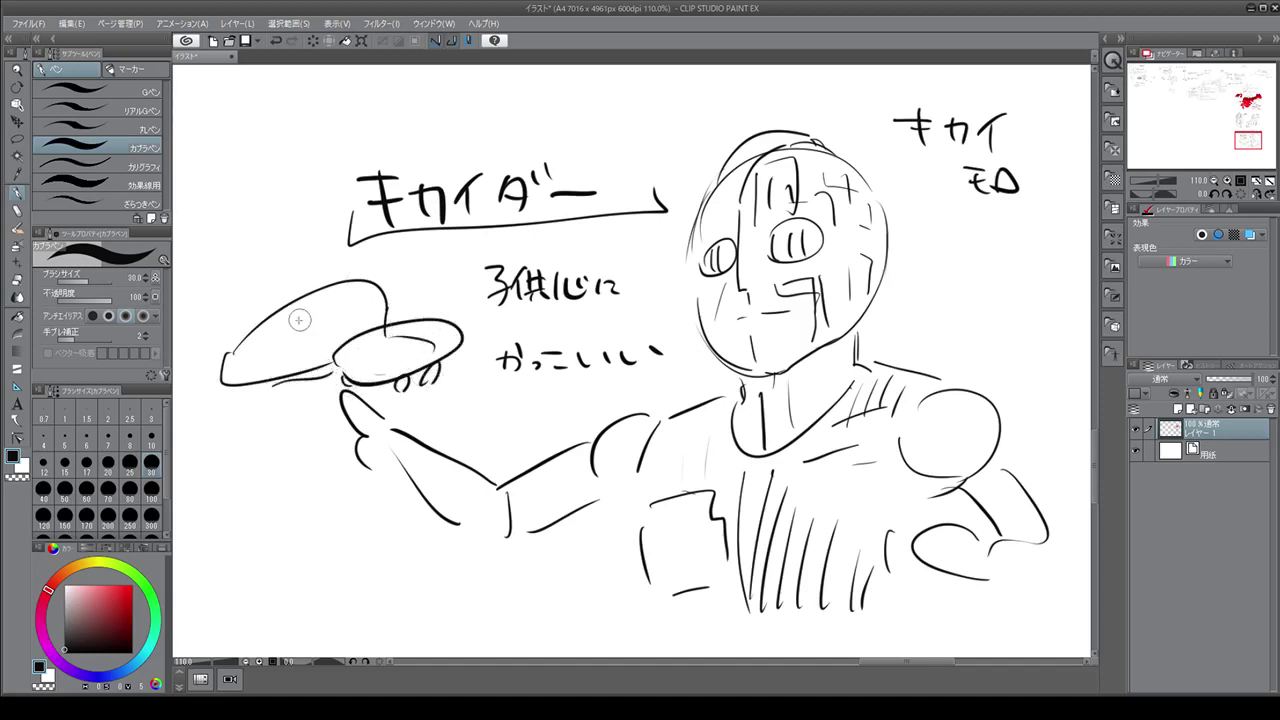
pyautogui.moveTo(300, 312)
pyautogui.mouseDown()
pyautogui.moveTo(330, 338)
pyautogui.moveTo(414, 336)
pyautogui.mouseUp()
pyautogui.moveTo(378, 350); pyautogui.dragTo(418, 346)
pyautogui.moveTo(302, 396); pyautogui.dragTo(318, 393)
# Handwrite サイドカー above the sidecar sketch
pyautogui.moveTo(266, 272)
pyautogui.mouseDown()
pyautogui.moveTo(268, 285)
pyautogui.moveTo(291, 276)
pyautogui.mouseUp()
pyautogui.moveTo(282, 266); pyautogui.dragTo(275, 294)
pyautogui.moveTo(312, 264)
pyautogui.mouseDown()
pyautogui.moveTo(298, 282)
pyautogui.moveTo(328, 294)
pyautogui.mouseUp()
pyautogui.moveTo(333, 274); pyautogui.dragTo(362, 288)
pyautogui.moveTo(357, 260)
pyautogui.mouseDown()
pyautogui.moveTo(350, 286)
pyautogui.moveTo(414, 259)
pyautogui.mouseUp()
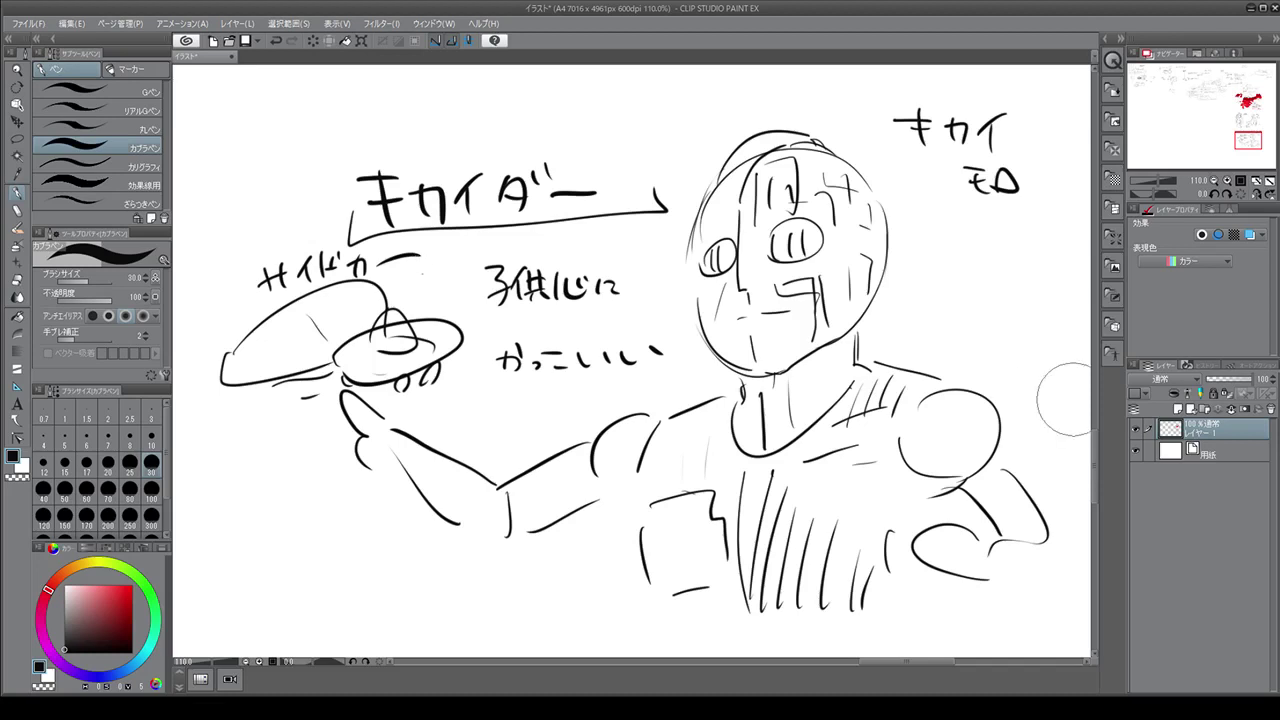
# Add vertical mechanical lines beside the robot's nose and along its chin
pyautogui.moveTo(745, 255)
pyautogui.mouseDown()
pyautogui.moveTo(767, 301)
pyautogui.moveTo(812, 302)
pyautogui.moveTo(758, 325)
pyautogui.mouseUp()
pyautogui.moveTo(765, 300)
pyautogui.mouseDown()
pyautogui.moveTo(814, 302)
pyautogui.moveTo(778, 362)
pyautogui.mouseUp()
pyautogui.moveTo(790, 335); pyautogui.dragTo(792, 362)
pyautogui.moveTo(805, 335); pyautogui.dragTo(808, 355)
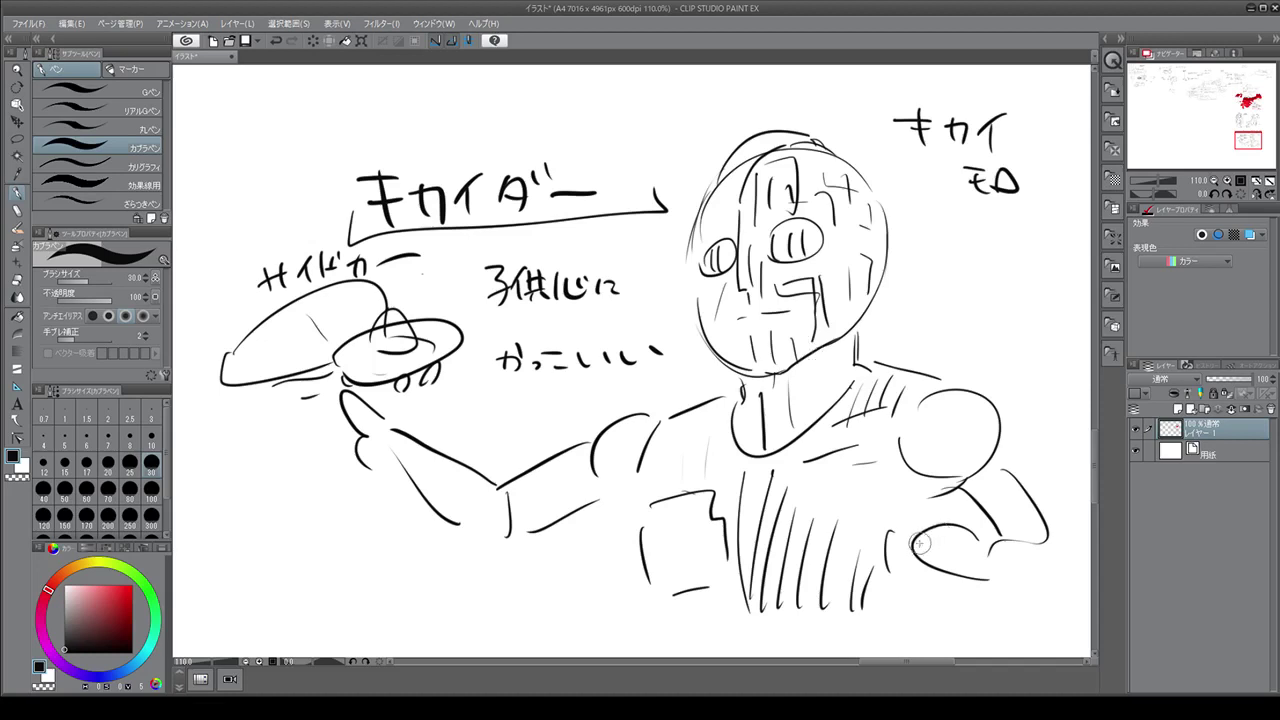
# Reinforce the robot's fist, both forearms, outstretched hand and round shoulder with bolder, fuller outlines
pyautogui.moveTo(920, 543)
pyautogui.mouseDown()
pyautogui.moveTo(923, 574)
pyautogui.moveTo(941, 530)
pyautogui.moveTo(912, 560)
pyautogui.moveTo(922, 587)
pyautogui.moveTo(1046, 539)
pyautogui.moveTo(1038, 599)
pyautogui.moveTo(998, 608)
pyautogui.mouseUp()
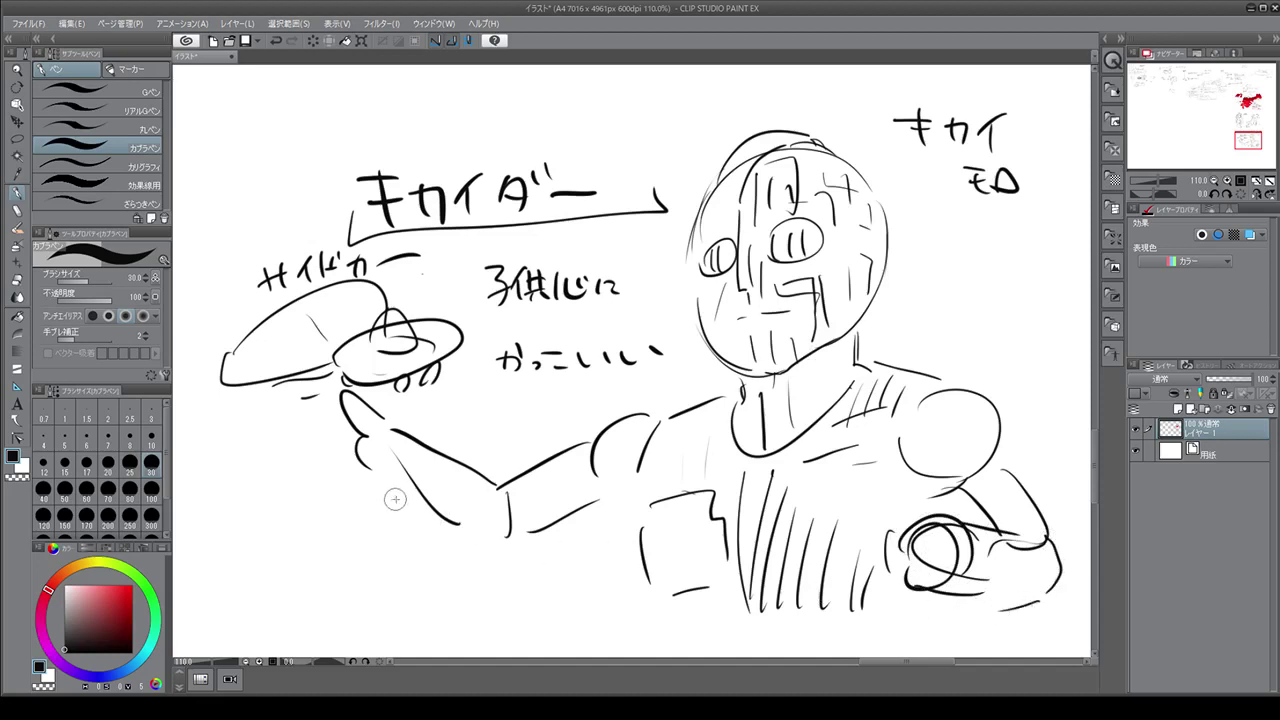
pyautogui.moveTo(394, 491); pyautogui.dragTo(520, 545)
pyautogui.moveTo(468, 473); pyautogui.dragTo(515, 540)
pyautogui.moveTo(405, 440)
pyautogui.mouseDown()
pyautogui.moveTo(360, 453)
pyautogui.moveTo(372, 420)
pyautogui.moveTo(376, 460)
pyautogui.mouseUp()
pyautogui.moveTo(360, 400)
pyautogui.mouseDown()
pyautogui.moveTo(392, 410)
pyautogui.moveTo(378, 392)
pyautogui.moveTo(372, 428)
pyautogui.moveTo(290, 386)
pyautogui.moveTo(331, 463)
pyautogui.mouseUp()
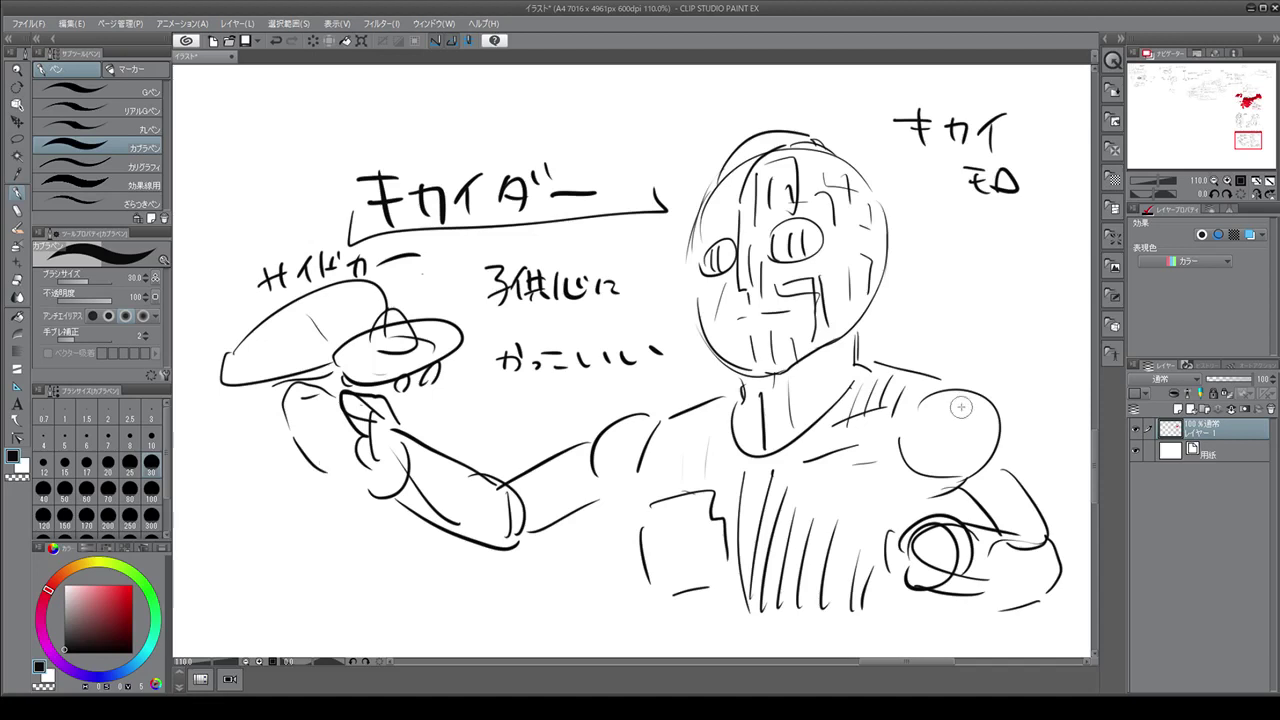
pyautogui.moveTo(935, 387)
pyautogui.mouseDown()
pyautogui.moveTo(916, 474)
pyautogui.moveTo(936, 401)
pyautogui.moveTo(1007, 423)
pyautogui.moveTo(1009, 408)
pyautogui.moveTo(997, 451)
pyautogui.moveTo(960, 478)
pyautogui.mouseUp()
pyautogui.moveTo(1024, 454); pyautogui.dragTo(1032, 490)
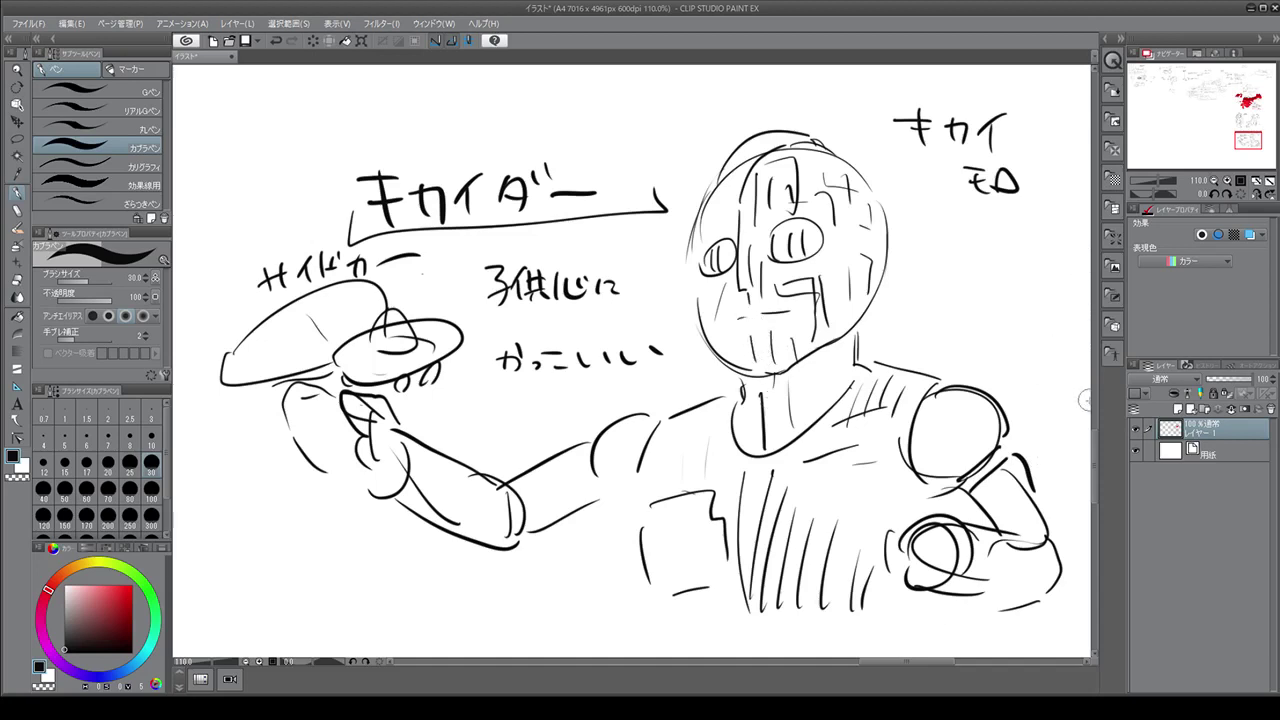
# Draw two large goggle-like eyes with thick rims and vertical inner lines in the empty area beside the sidecar sketch
pyautogui.moveTo(922, 660); pyautogui.dragTo(879, 658)
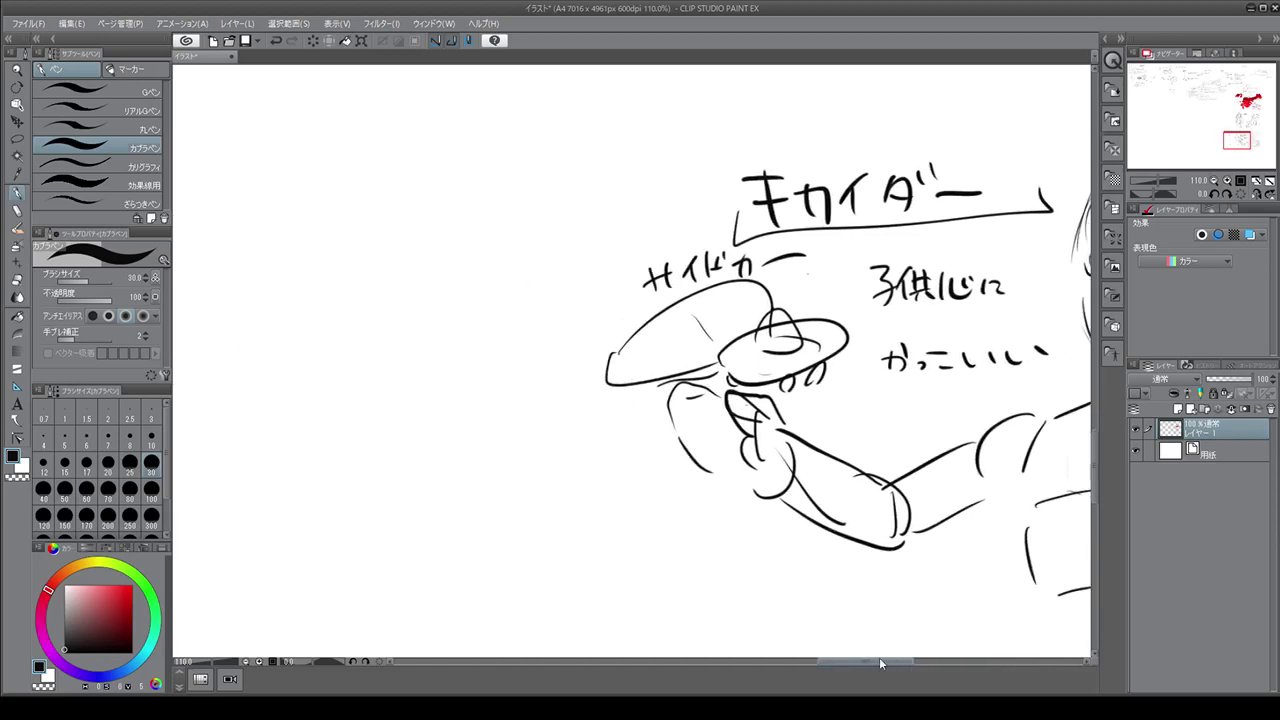
pyautogui.moveTo(405, 300)
pyautogui.mouseDown()
pyautogui.moveTo(434, 323)
pyautogui.moveTo(400, 314)
pyautogui.mouseUp()
pyautogui.moveTo(506, 306); pyautogui.dragTo(491, 303)
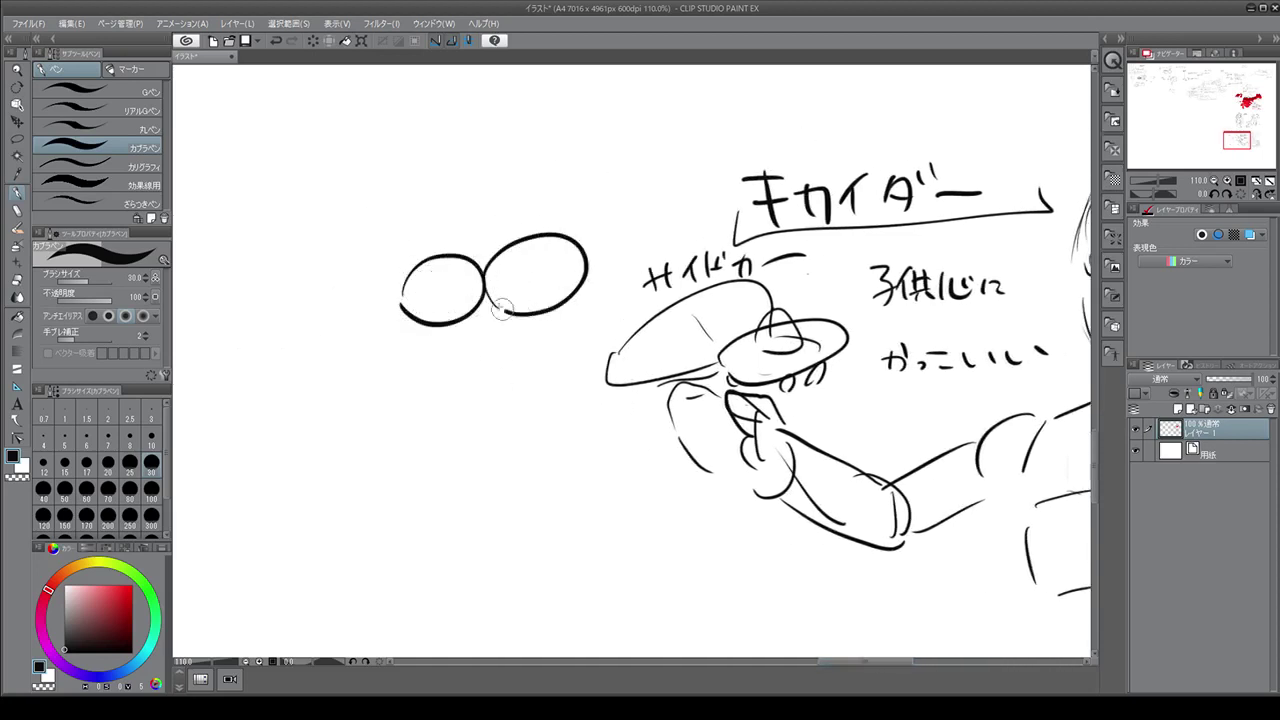
pyautogui.moveTo(512, 254); pyautogui.dragTo(514, 308)
pyautogui.moveTo(535, 247)
pyautogui.mouseDown()
pyautogui.moveTo(536, 306)
pyautogui.moveTo(569, 300)
pyautogui.mouseUp()
pyautogui.moveTo(468, 264)
pyautogui.mouseDown()
pyautogui.moveTo(468, 314)
pyautogui.moveTo(436, 314)
pyautogui.mouseUp()
pyautogui.moveTo(414, 277)
pyautogui.mouseDown()
pyautogui.moveTo(414, 312)
pyautogui.moveTo(495, 349)
pyautogui.moveTo(497, 302)
pyautogui.moveTo(394, 279)
pyautogui.moveTo(455, 322)
pyautogui.moveTo(398, 306)
pyautogui.moveTo(557, 240)
pyautogui.moveTo(580, 292)
pyautogui.moveTo(556, 302)
pyautogui.mouseUp()
# Write 01 on the forehead above the goggle eyes, and draw the domed head outline with an inner contour
pyautogui.moveTo(482, 200); pyautogui.dragTo(493, 226)
pyautogui.moveTo(362, 240)
pyautogui.mouseDown()
pyautogui.moveTo(432, 118)
pyautogui.moveTo(527, 116)
pyautogui.moveTo(596, 207)
pyautogui.moveTo(578, 244)
pyautogui.mouseUp()
pyautogui.moveTo(378, 266); pyautogui.dragTo(372, 274)
pyautogui.moveTo(412, 188)
pyautogui.mouseDown()
pyautogui.moveTo(452, 148)
pyautogui.moveTo(543, 145)
pyautogui.moveTo(568, 222)
pyautogui.mouseUp()
# Draw the nose, vertical cheek lines, mouth, sides of the head and a short jaw line on the 01 face
pyautogui.moveTo(569, 313); pyautogui.dragTo(542, 353)
pyautogui.moveTo(445, 334); pyautogui.dragTo(443, 367)
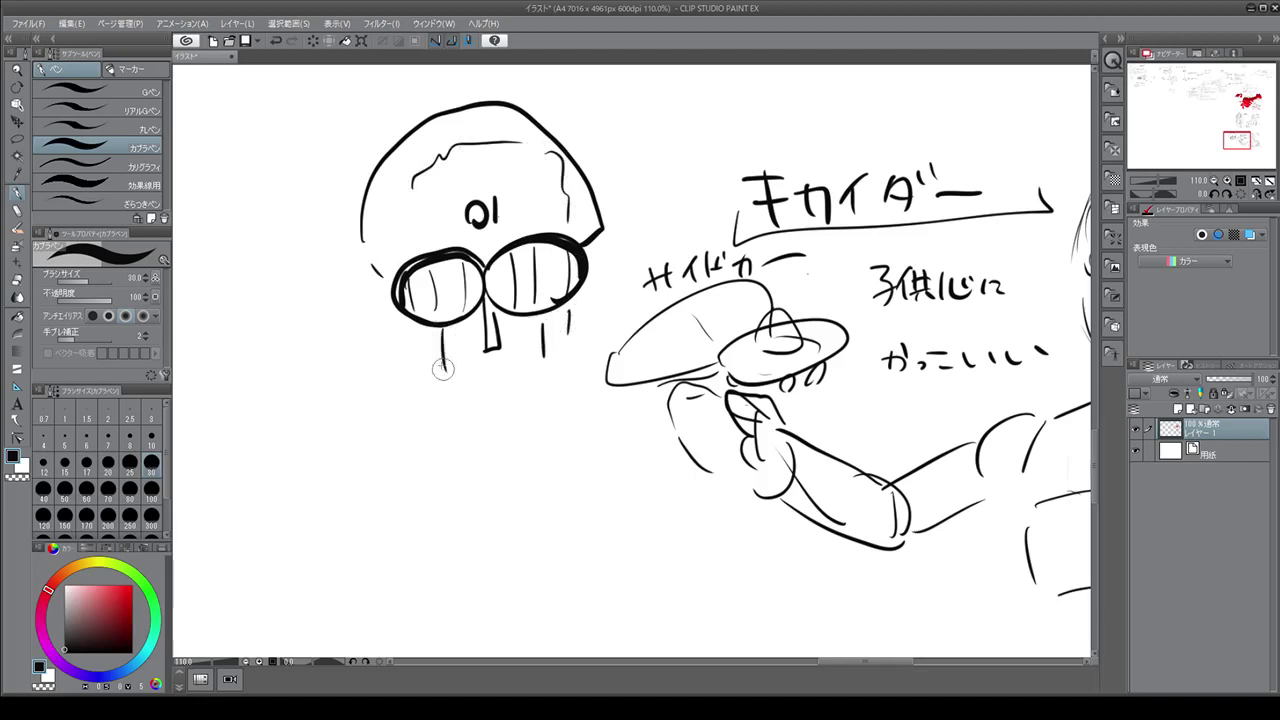
pyautogui.moveTo(382, 320); pyautogui.dragTo(391, 364)
pyautogui.moveTo(470, 378)
pyautogui.mouseDown()
pyautogui.moveTo(528, 373)
pyautogui.moveTo(518, 391)
pyautogui.mouseUp()
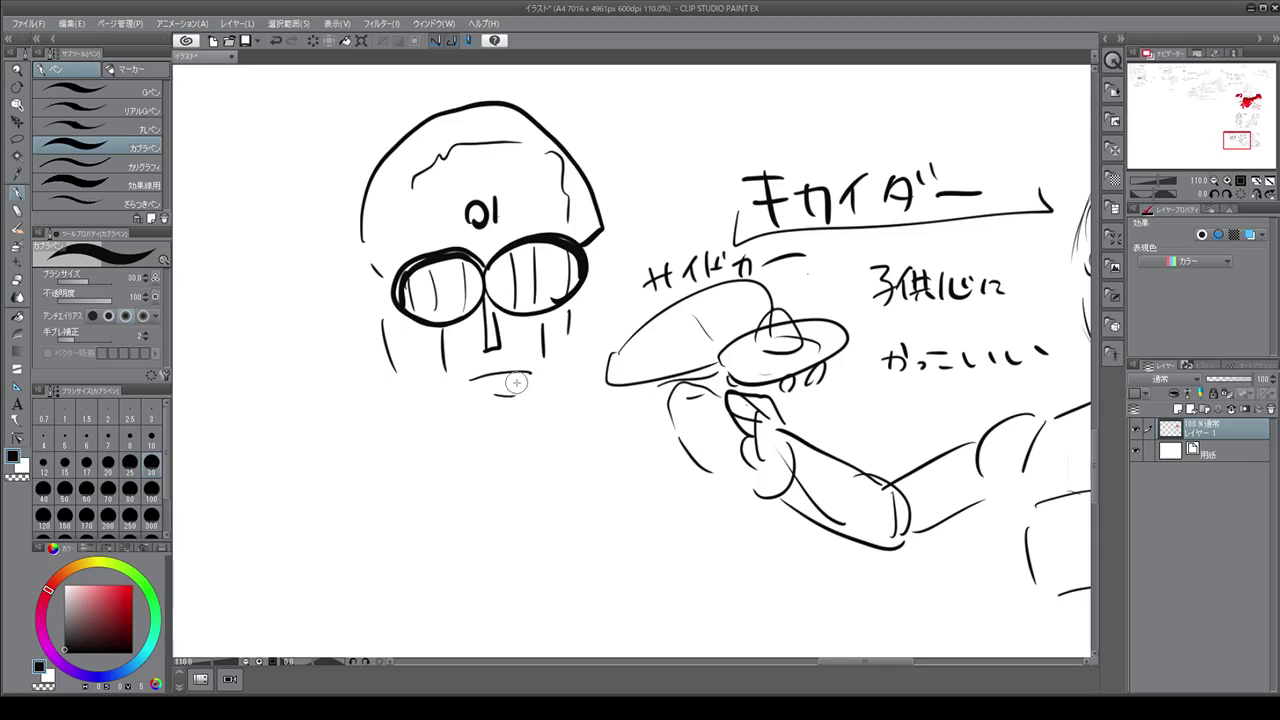
pyautogui.moveTo(585, 264); pyautogui.dragTo(580, 333)
pyautogui.moveTo(376, 278); pyautogui.dragTo(370, 346)
pyautogui.moveTo(446, 408); pyautogui.dragTo(456, 419)
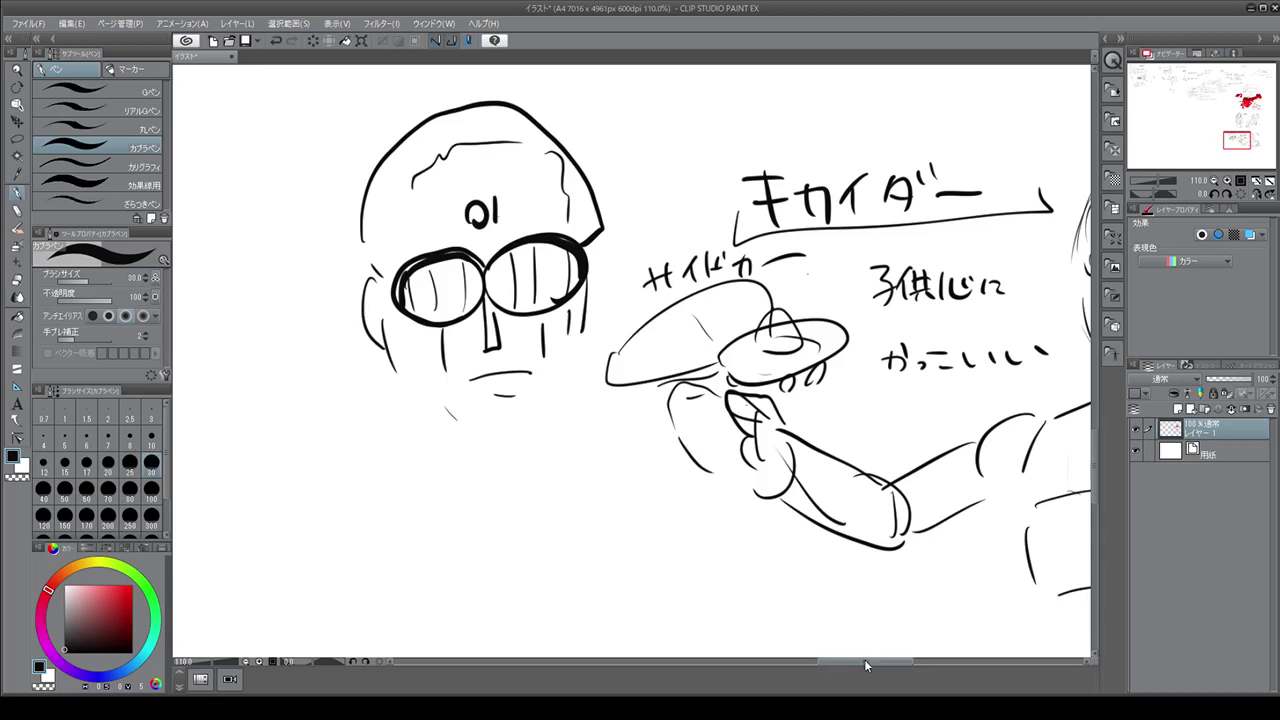
pyautogui.moveTo(864, 659); pyautogui.dragTo(894, 660)
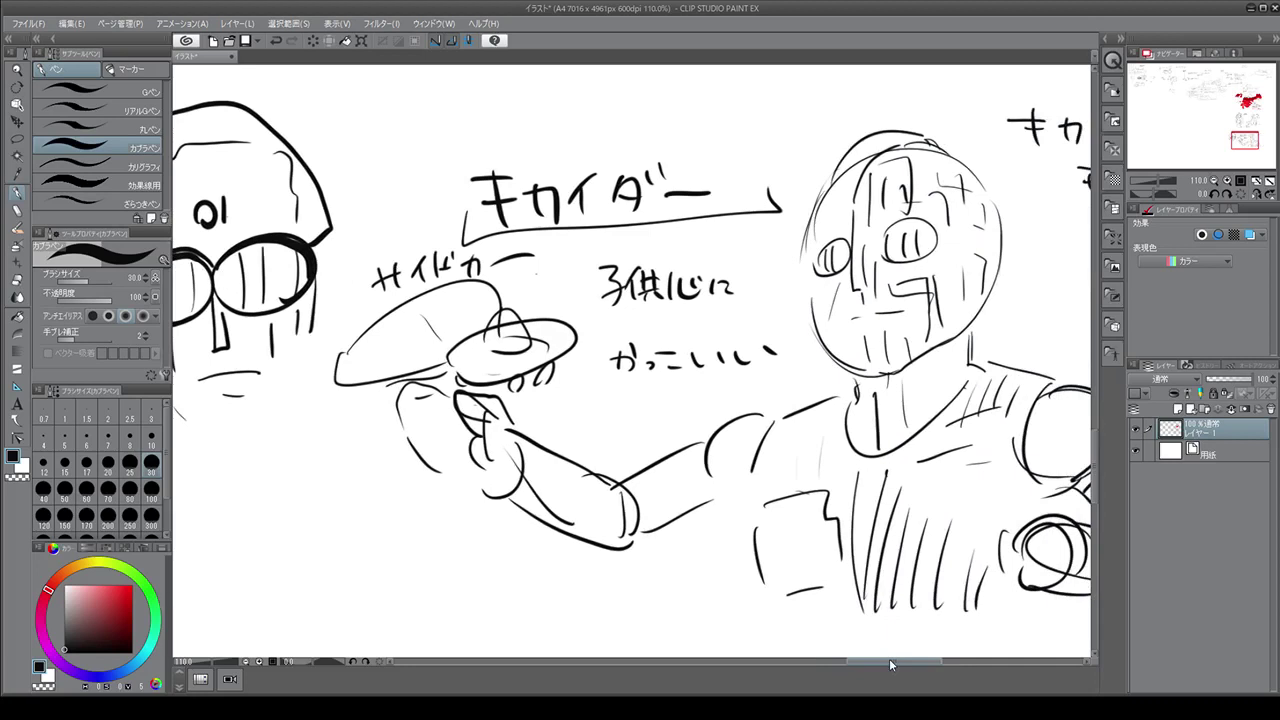